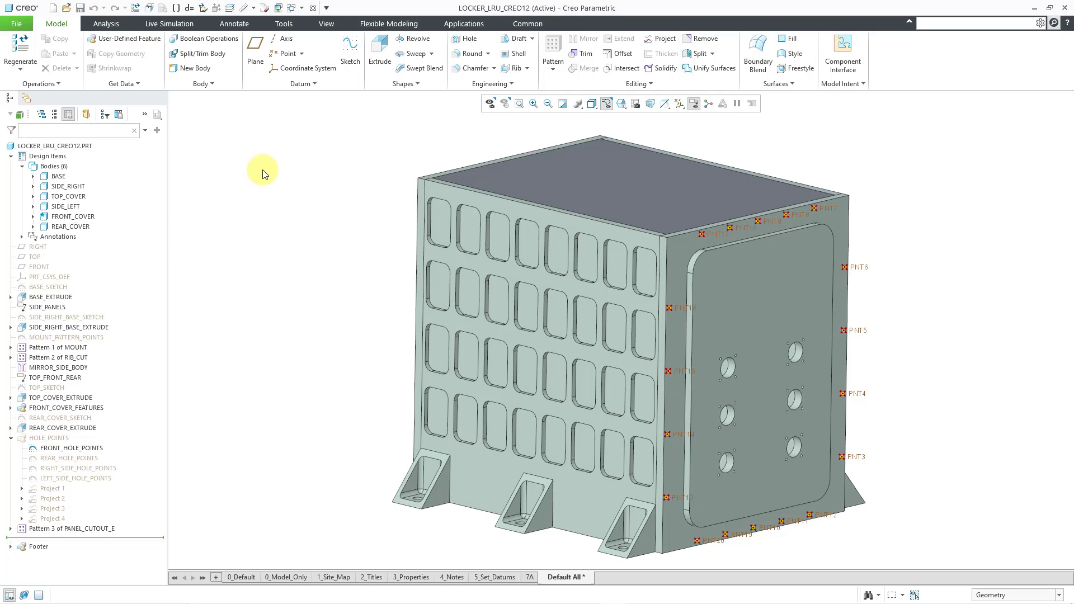
{"action": "left_click", "coordinate": [468, 42]}
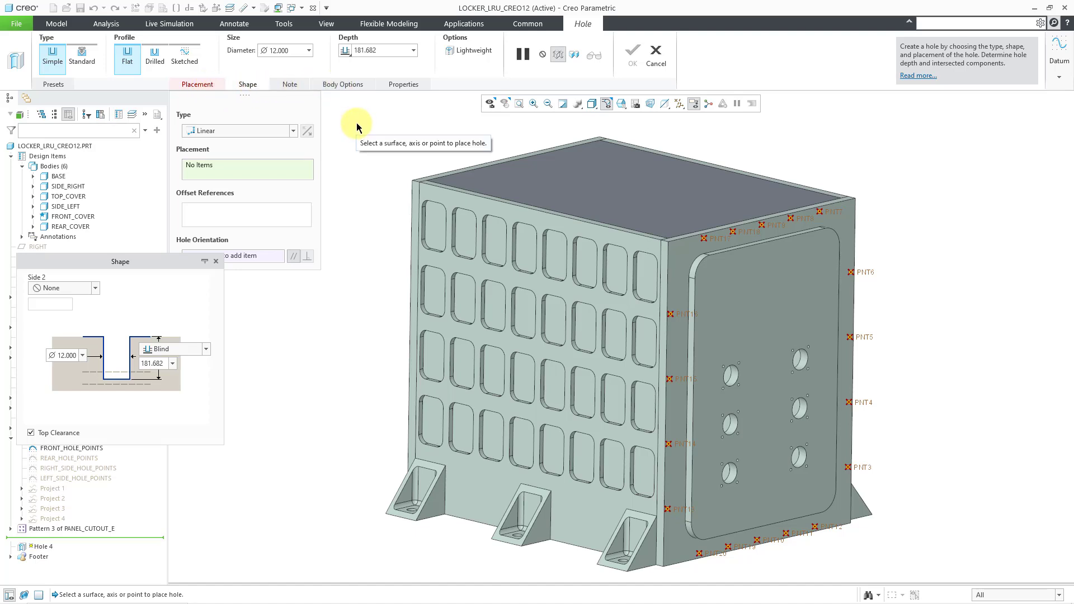
{"action": "left_click", "coordinate": [55, 84]}
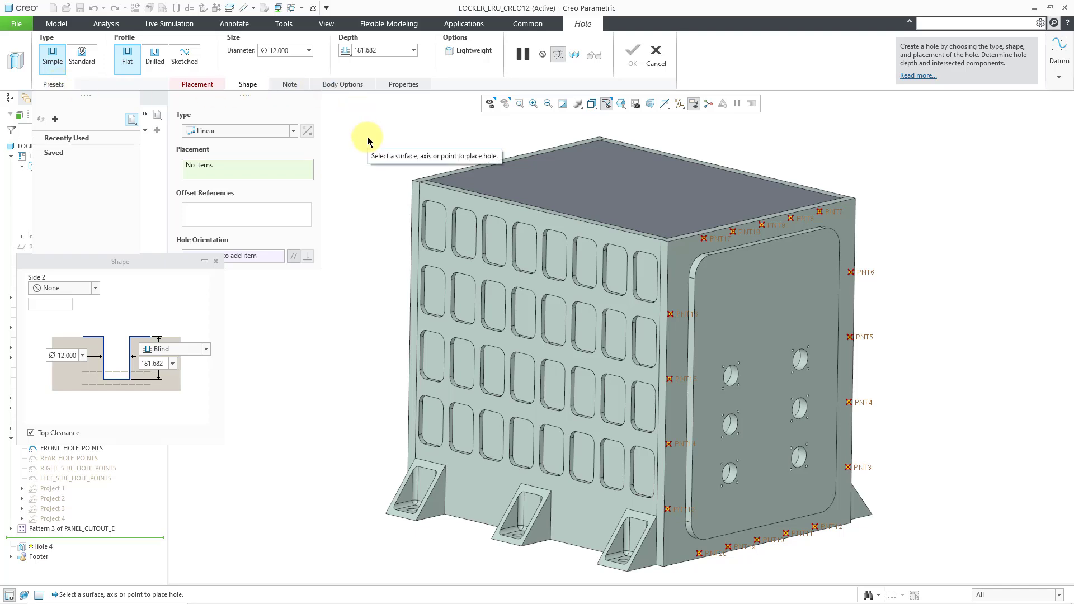
{"action": "left_click", "coordinate": [53, 85]}
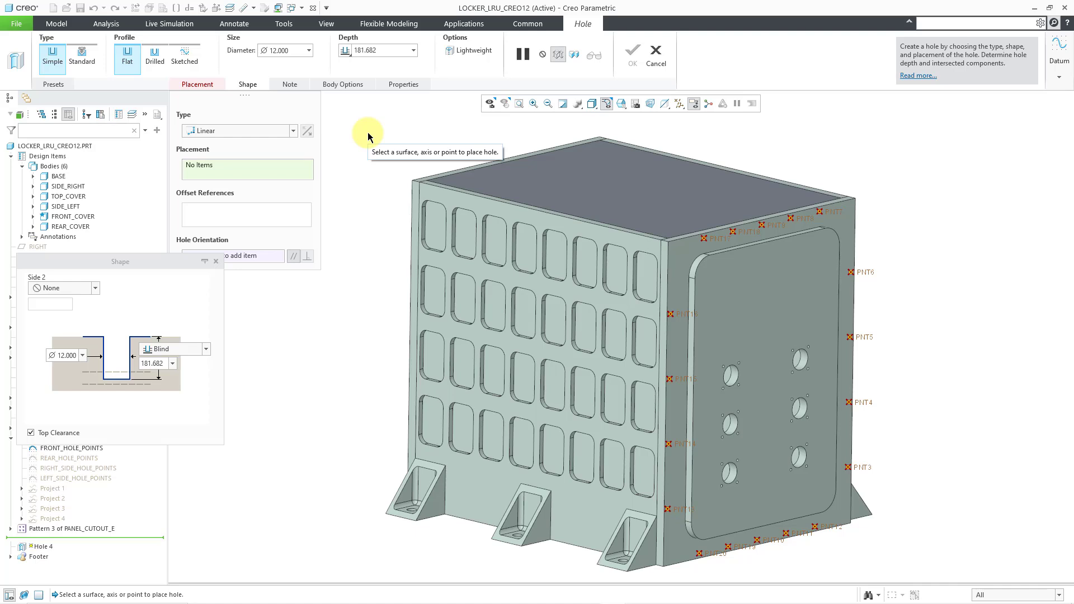
Set the hole to Standard Clearance, screw size M6x.5, Medium Fit (6.600), with Top Clearance unchecked.
{"action": "left_click", "coordinate": [83, 62]}
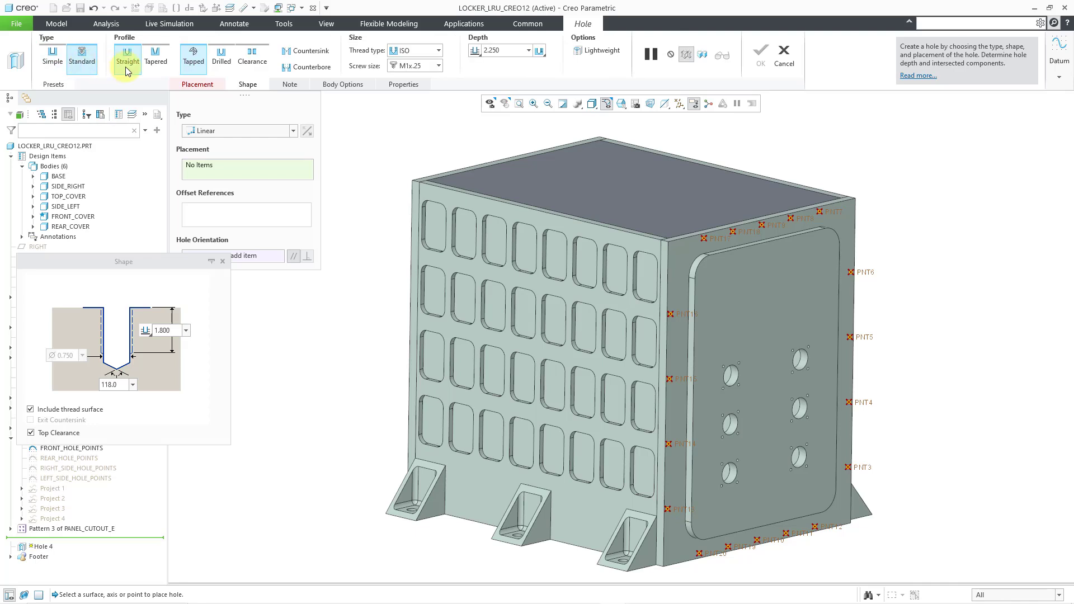
{"action": "left_click", "coordinate": [262, 63]}
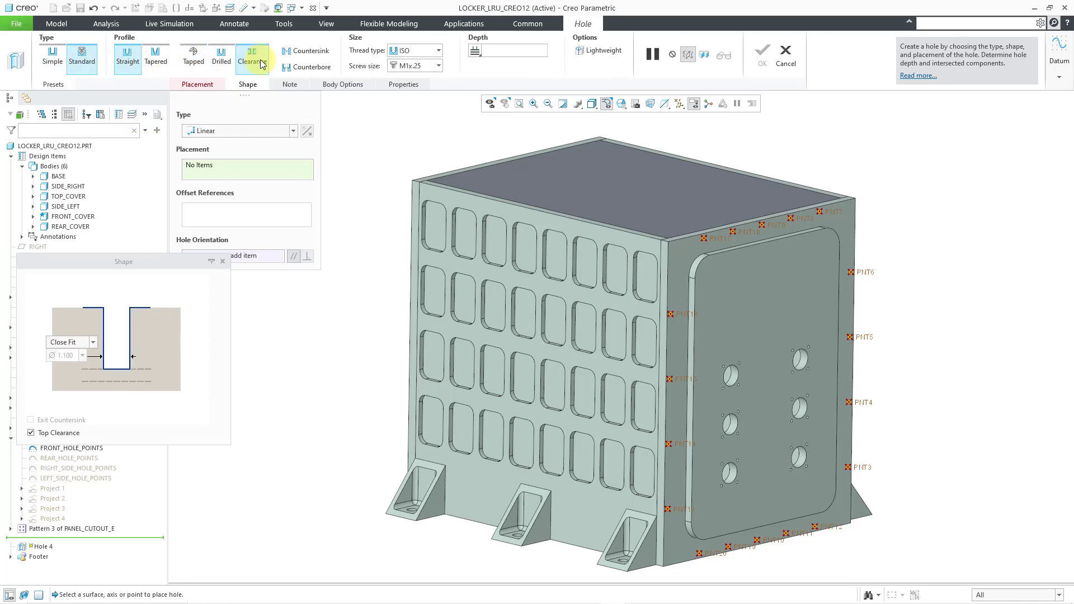
{"action": "left_click", "coordinate": [438, 65]}
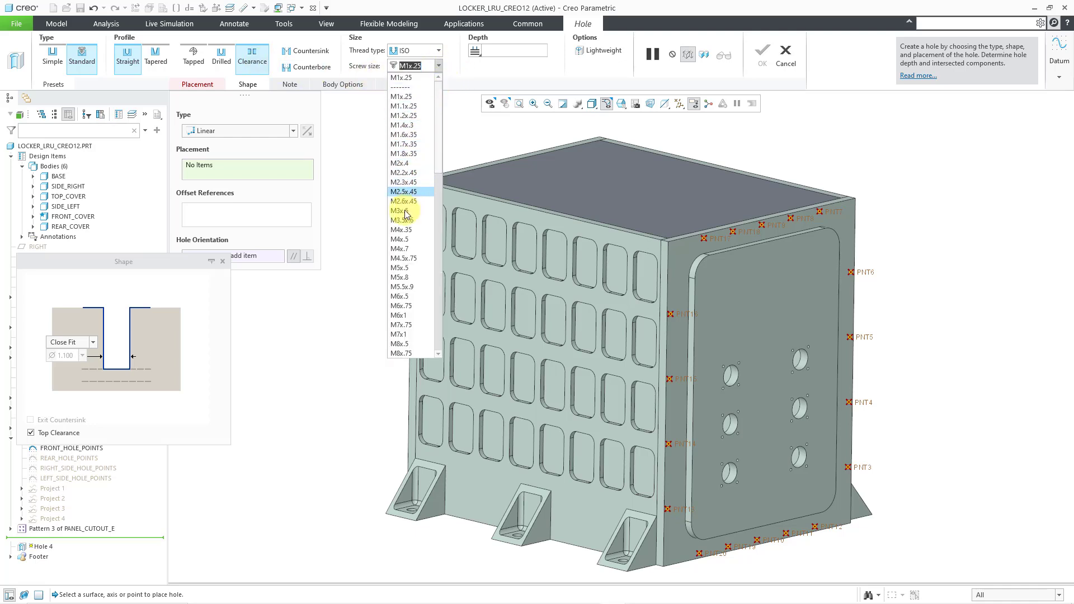
{"action": "left_click", "coordinate": [408, 296]}
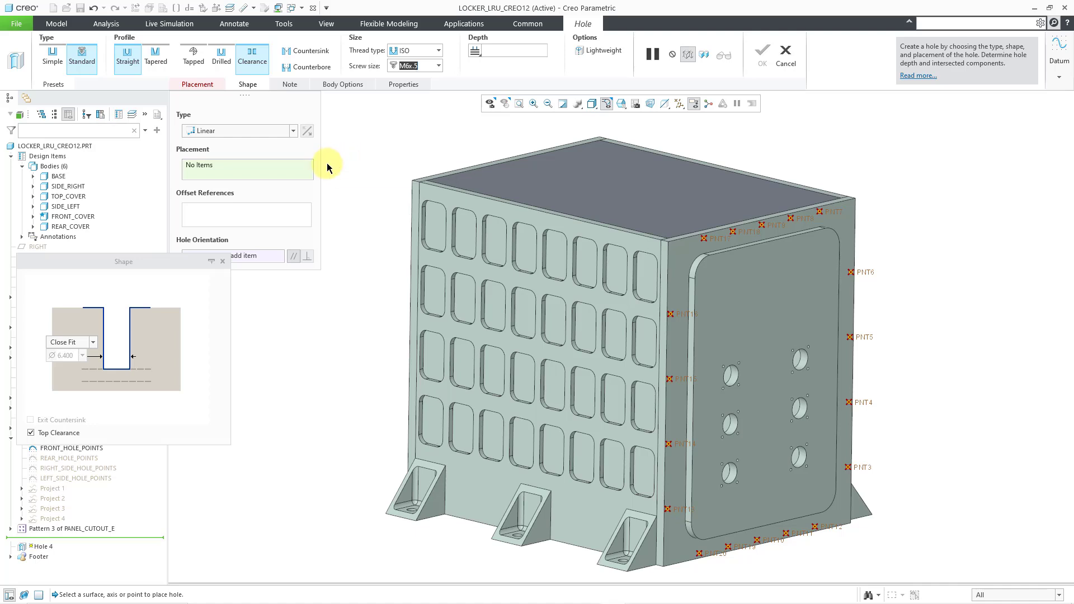
{"action": "left_click", "coordinate": [91, 344]}
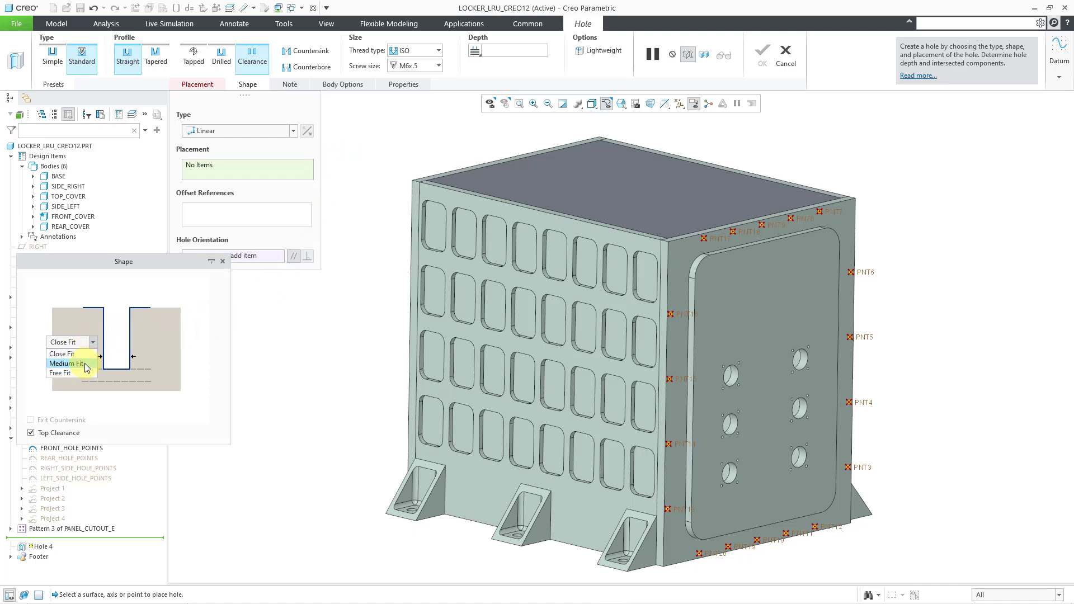
{"action": "left_click", "coordinate": [84, 364]}
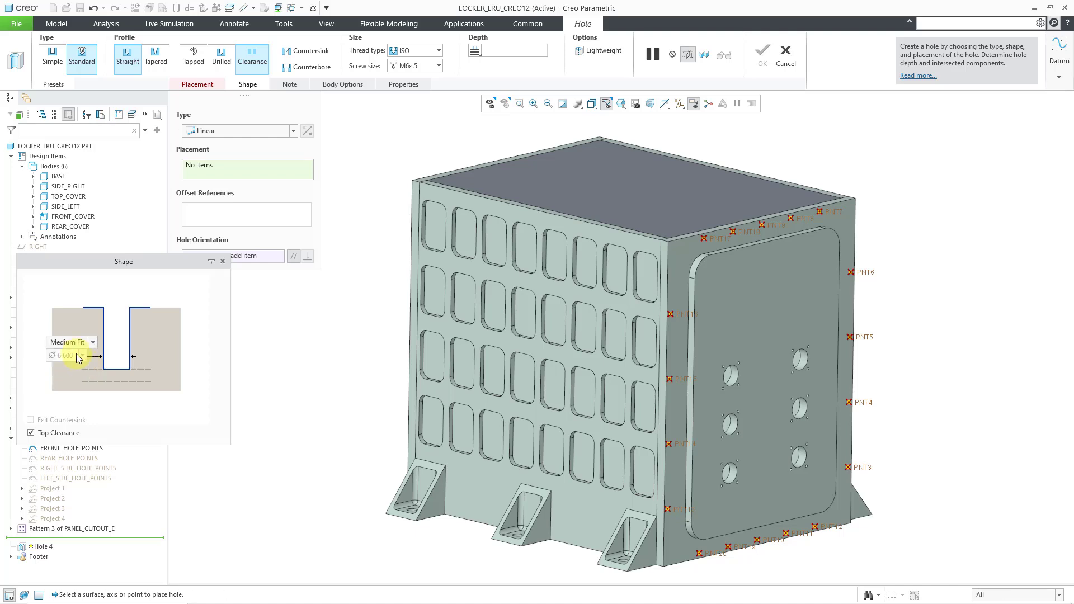
{"action": "left_click", "coordinate": [72, 434]}
Use Sketched placement on FRONT_HOLE_POINTS, then check the note and that only FRONT_COVER is cut.
{"action": "left_click", "coordinate": [277, 132]}
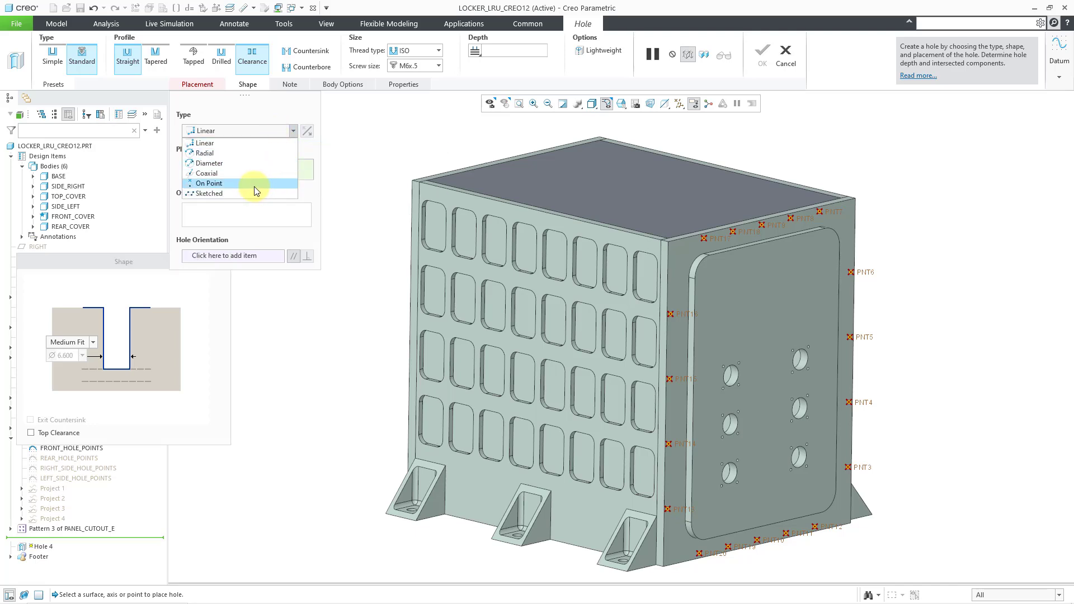
{"action": "left_click", "coordinate": [220, 194]}
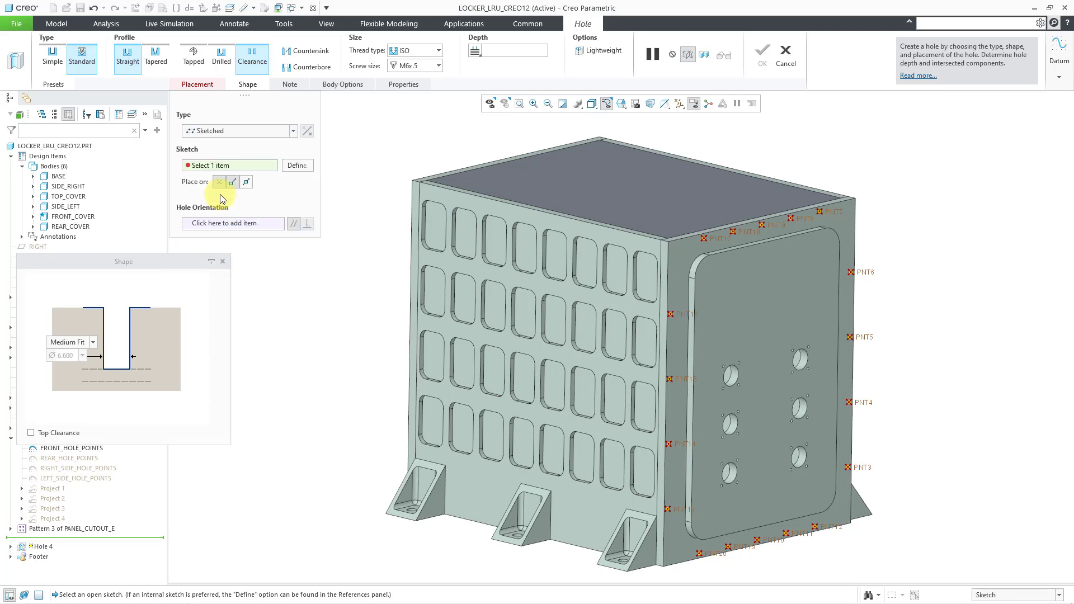
{"action": "left_click", "coordinate": [821, 211]}
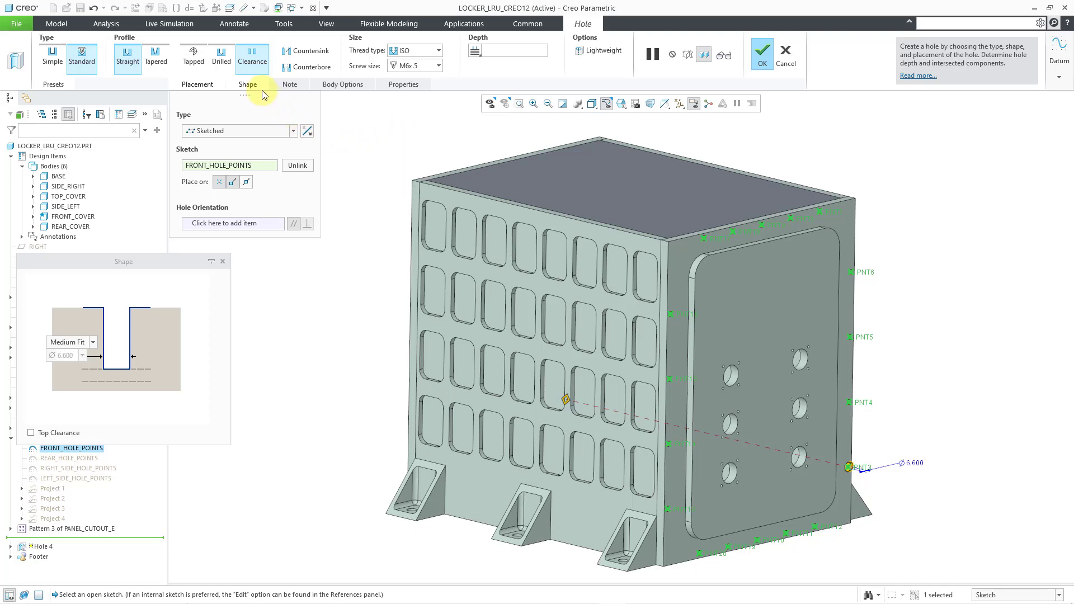
{"action": "left_click", "coordinate": [287, 89]}
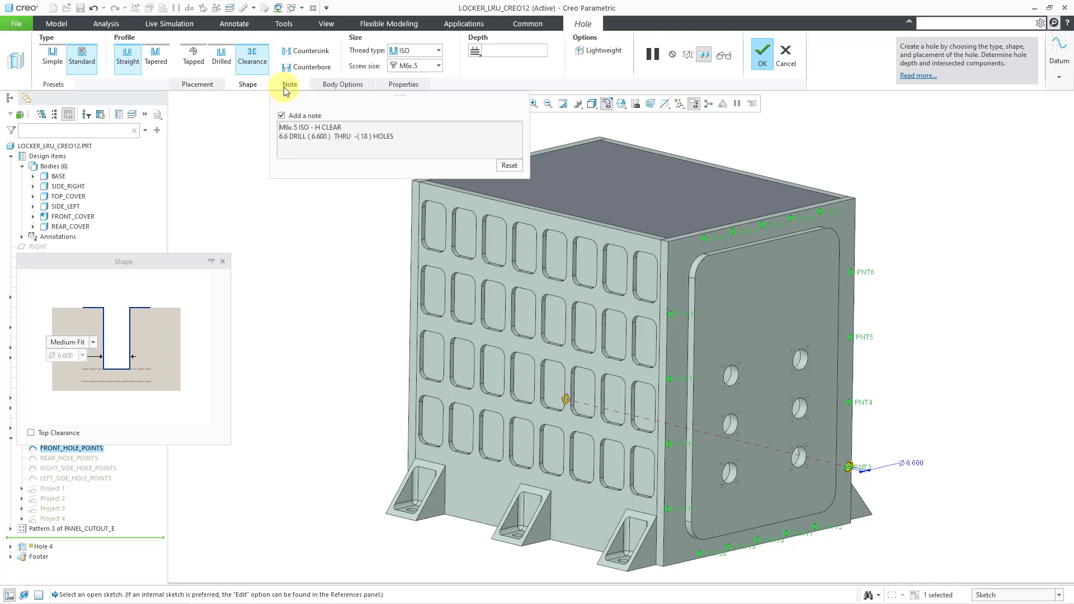
{"action": "left_click", "coordinate": [332, 88]}
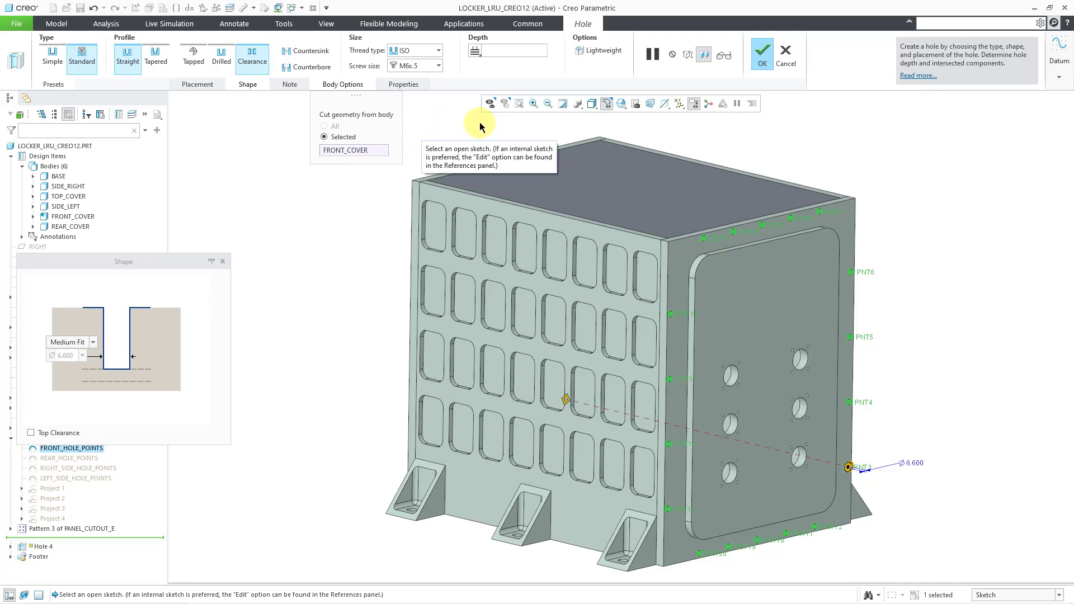
Finish the front-cover holes as Hole 4, hide datum points, and orbit toward the rear cover.
{"action": "left_click", "coordinate": [763, 60]}
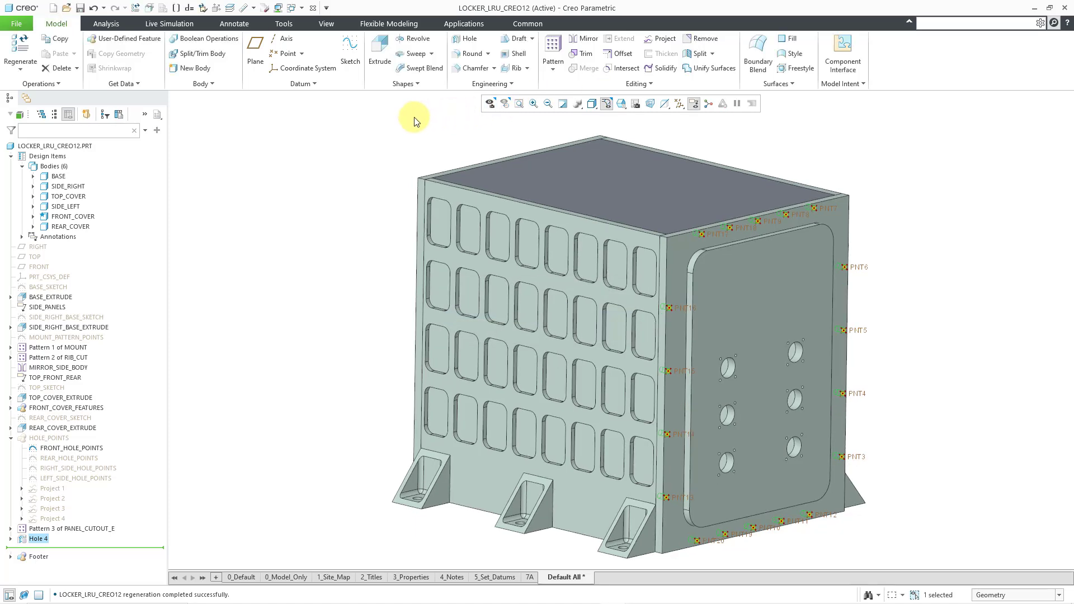
{"action": "left_click", "coordinate": [414, 121]}
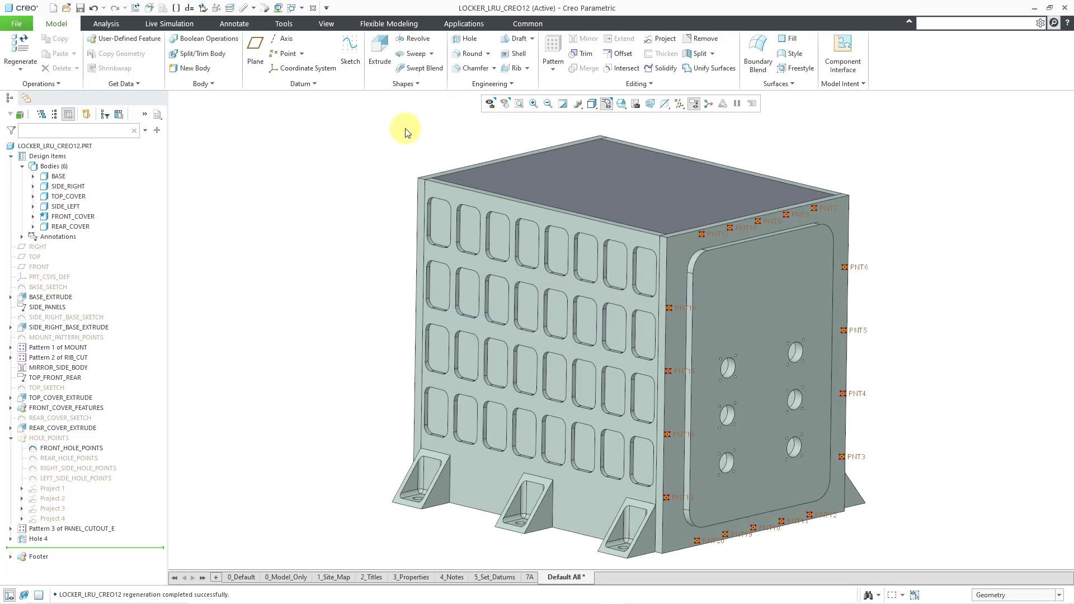
{"action": "left_click", "coordinate": [682, 105]}
{"action": "left_click", "coordinate": [693, 142]}
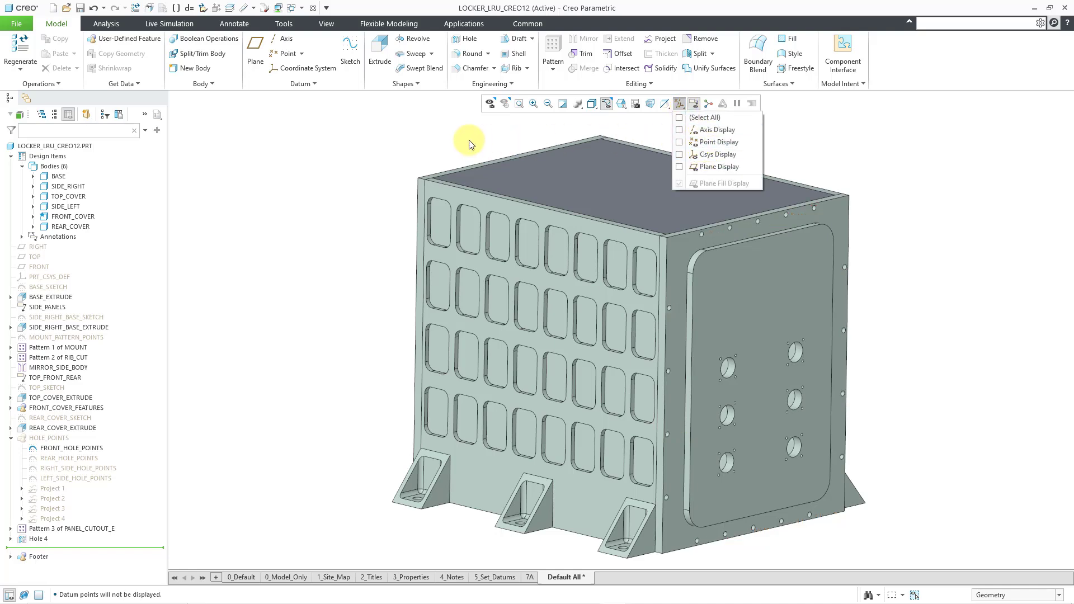
{"action": "mouse_move", "coordinate": [559, 247]}
{"action": "middle_mouse_down"}
{"action": "mouse_move", "coordinate": [589, 215]}
{"action": "mouse_move", "coordinate": [726, 209]}
{"action": "mouse_move", "coordinate": [762, 220]}
{"action": "mouse_move", "coordinate": [777, 209]}
{"action": "mouse_move", "coordinate": [755, 211]}
{"action": "mouse_move", "coordinate": [688, 263]}
{"action": "mouse_move", "coordinate": [755, 204]}
{"action": "mouse_move", "coordinate": [693, 274]}
{"action": "middle_mouse_up"}
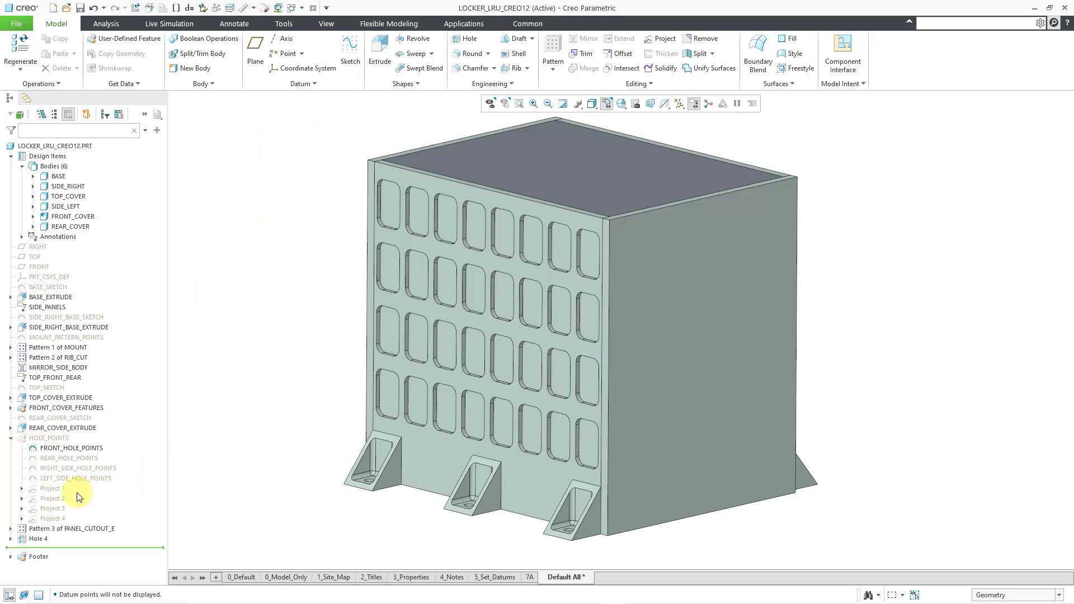
Show REAR_HOLE_POINTS, hide FRONT_HOLE_POINTS, and turn datum point display back on.
{"action": "left_click", "coordinate": [73, 460]}
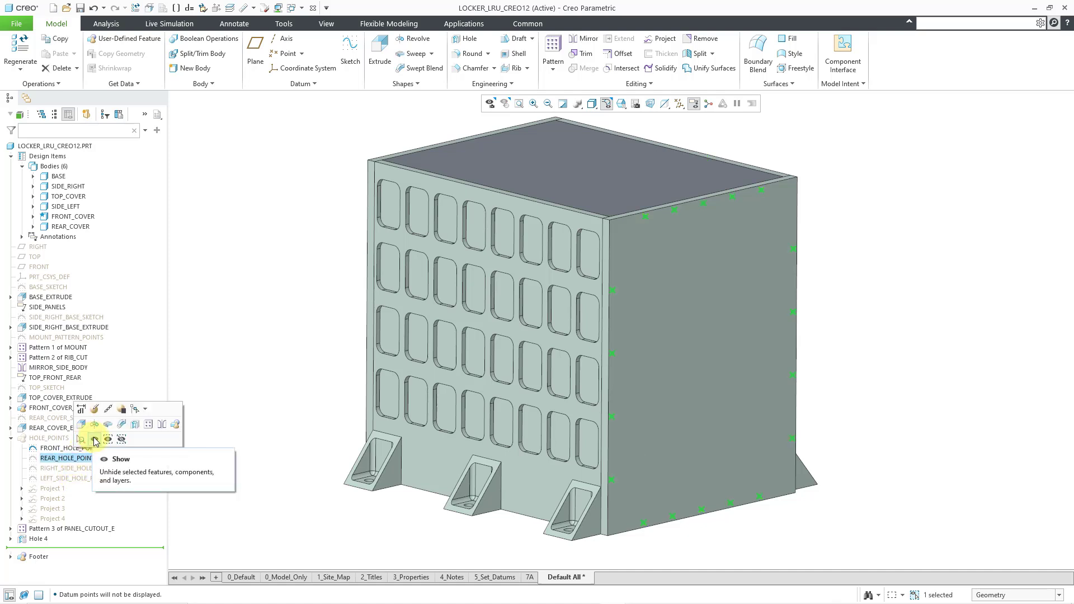
{"action": "left_click", "coordinate": [95, 440]}
{"action": "left_click", "coordinate": [99, 448]}
{"action": "left_click", "coordinate": [114, 424]}
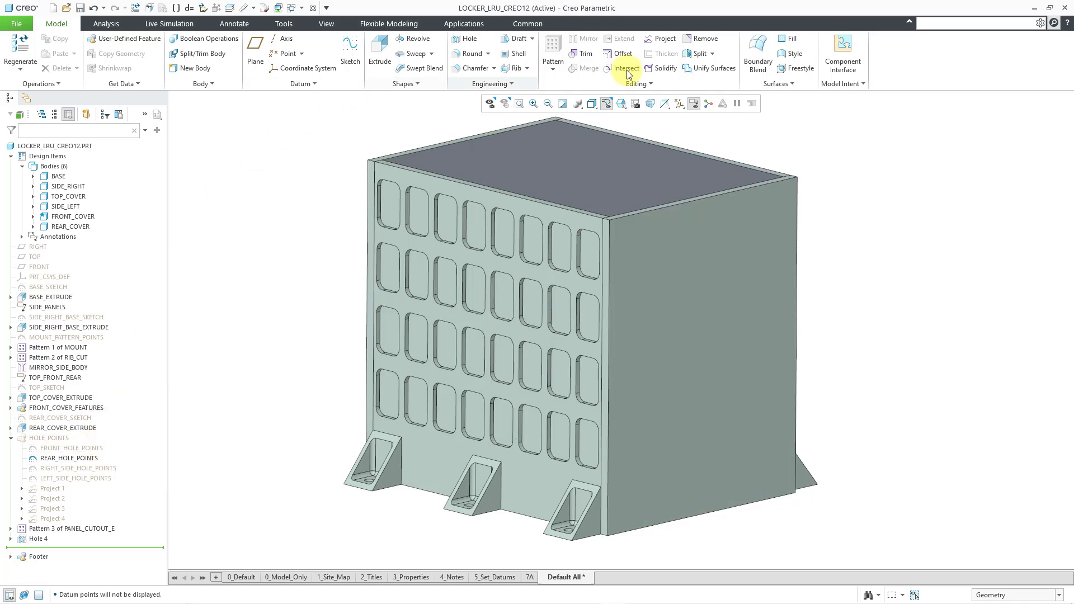
{"action": "left_click", "coordinate": [681, 104]}
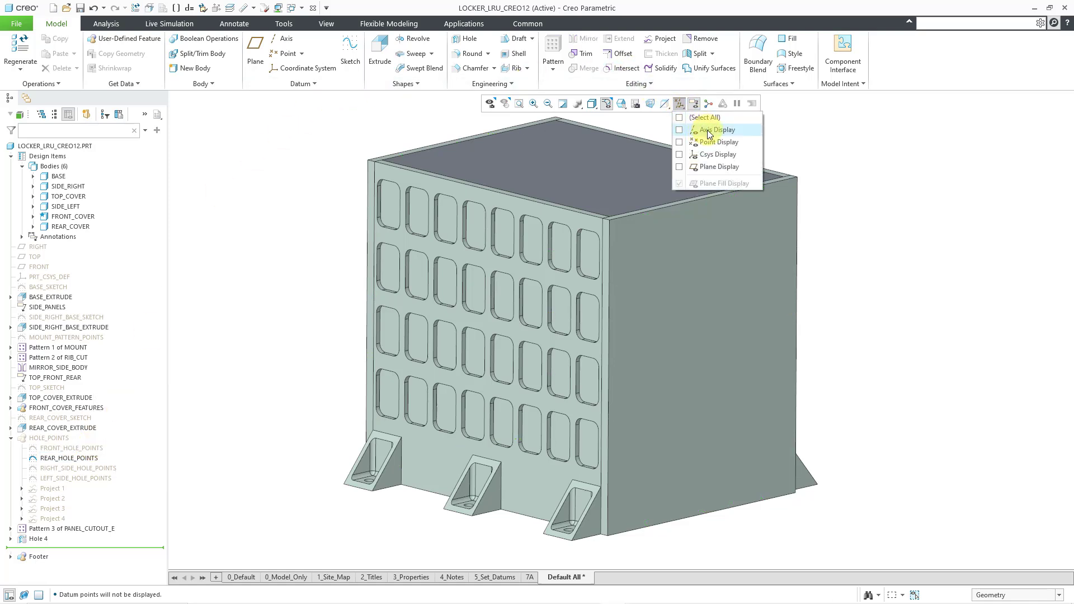
{"action": "left_click", "coordinate": [714, 143]}
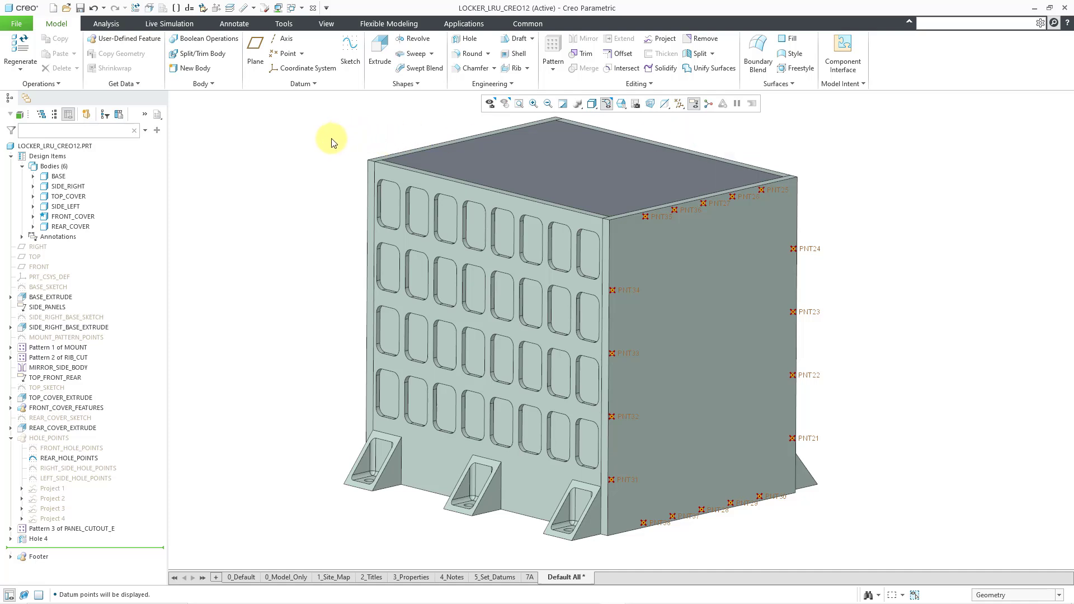
Create a new hole using the Recently Used preset 'ISO M6x.5 ToNext Clearance'.
{"action": "left_click", "coordinate": [470, 42]}
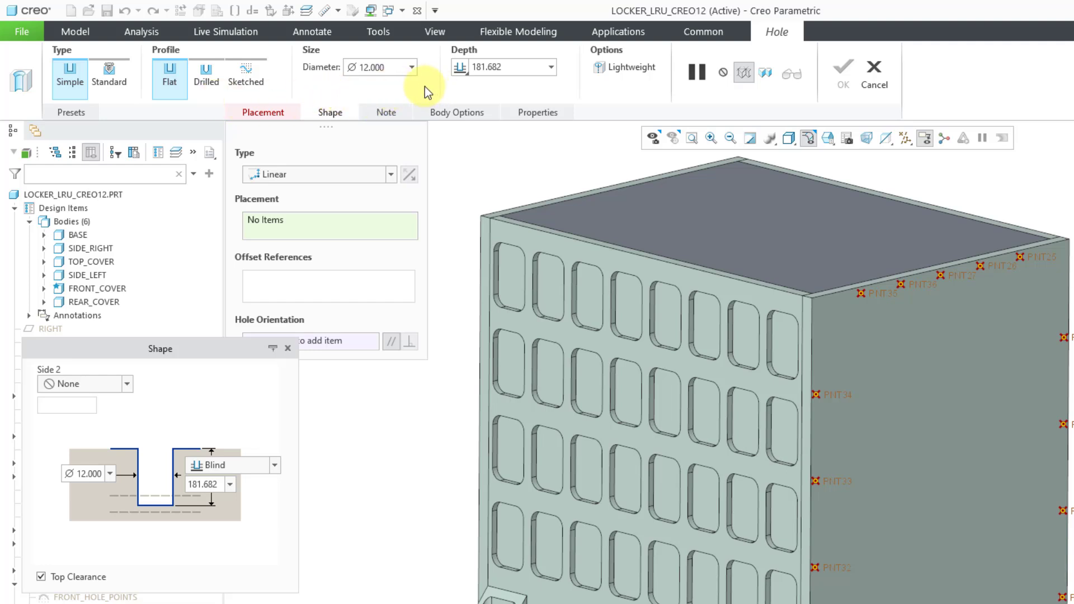
{"action": "left_click", "coordinate": [85, 113]}
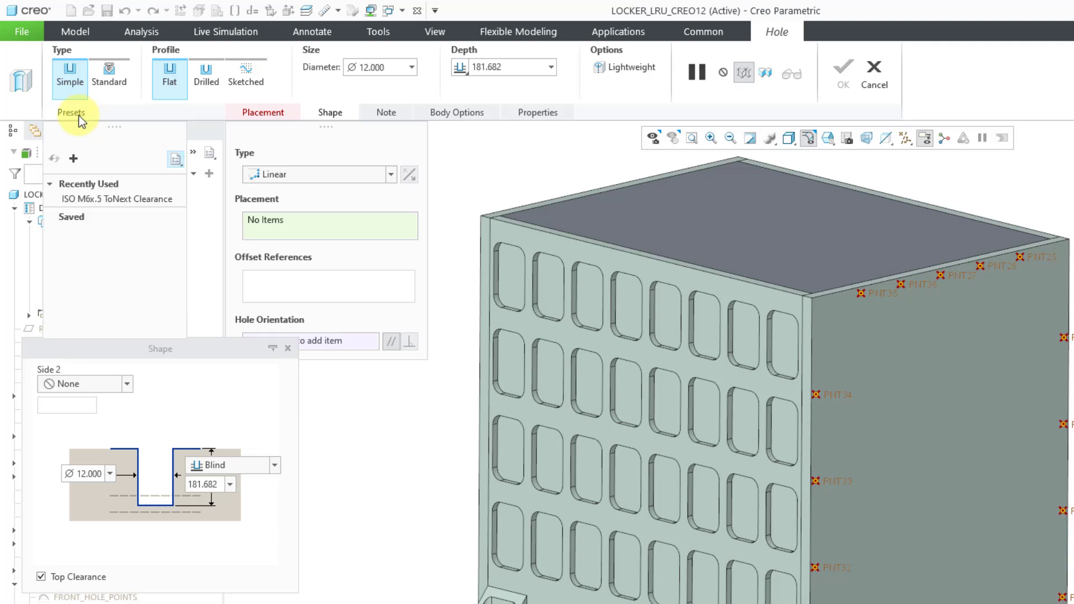
{"action": "mouse_move", "coordinate": [118, 202]}
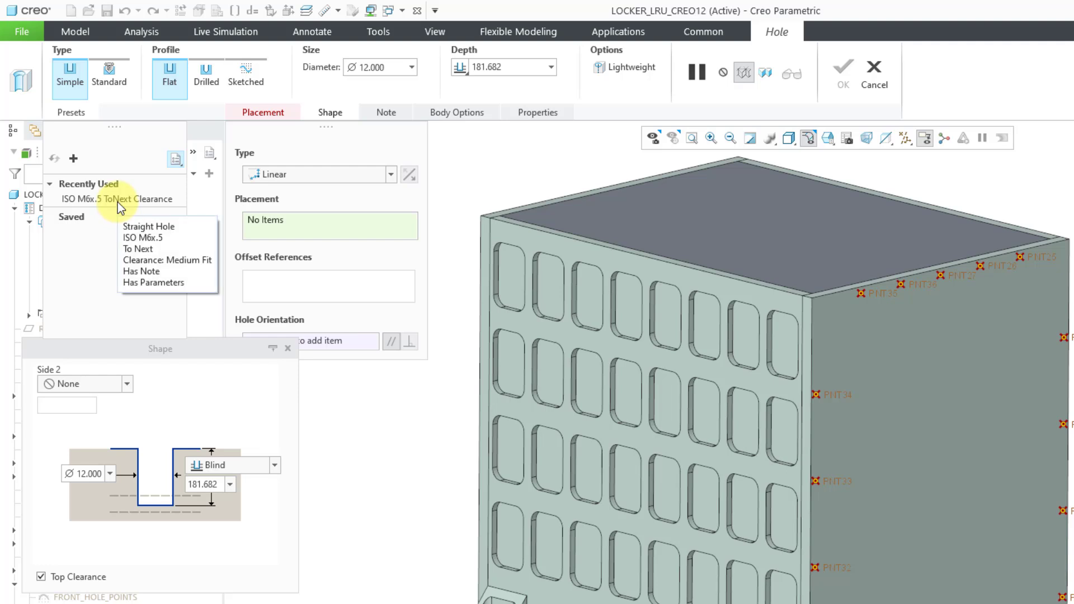
{"action": "left_click", "coordinate": [116, 200]}
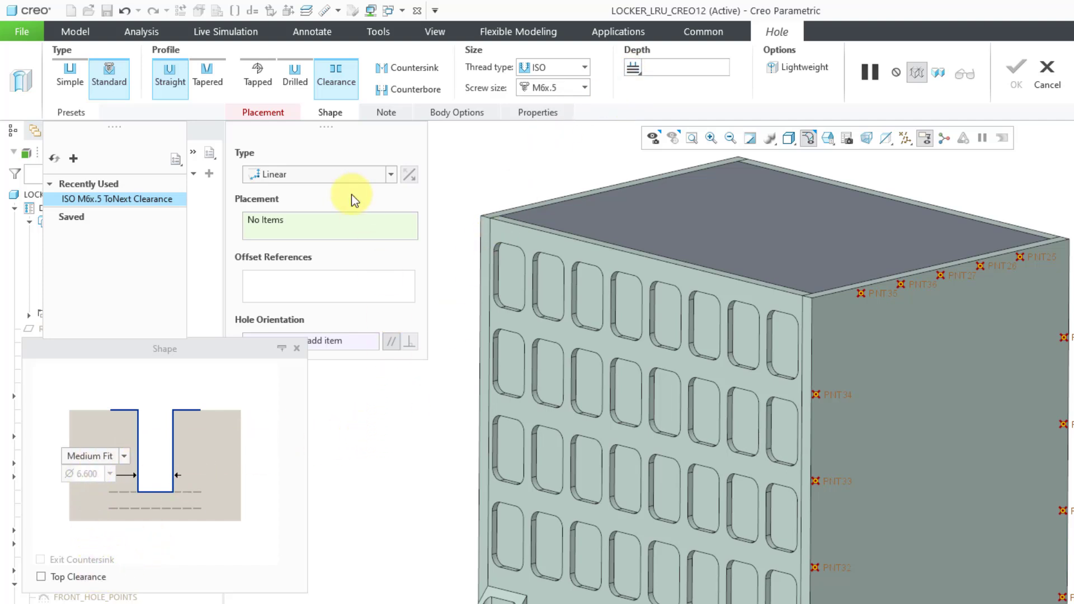
Place the new hole with Sketched placement on REAR_HOLE_POINTS and finish it as Hole 5.
{"action": "left_click", "coordinate": [337, 174]}
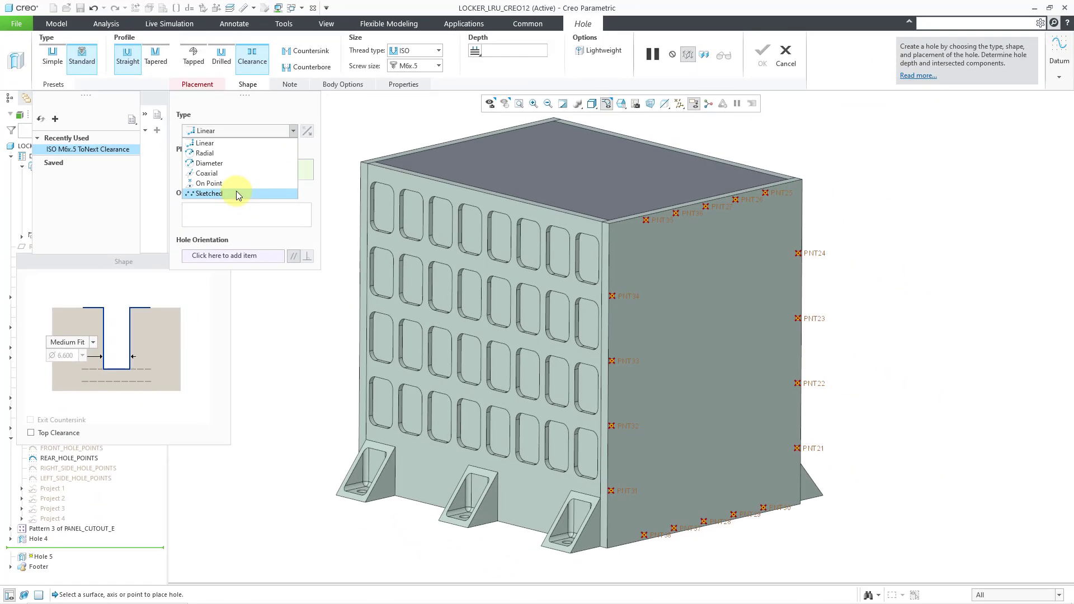
{"action": "left_click", "coordinate": [236, 193]}
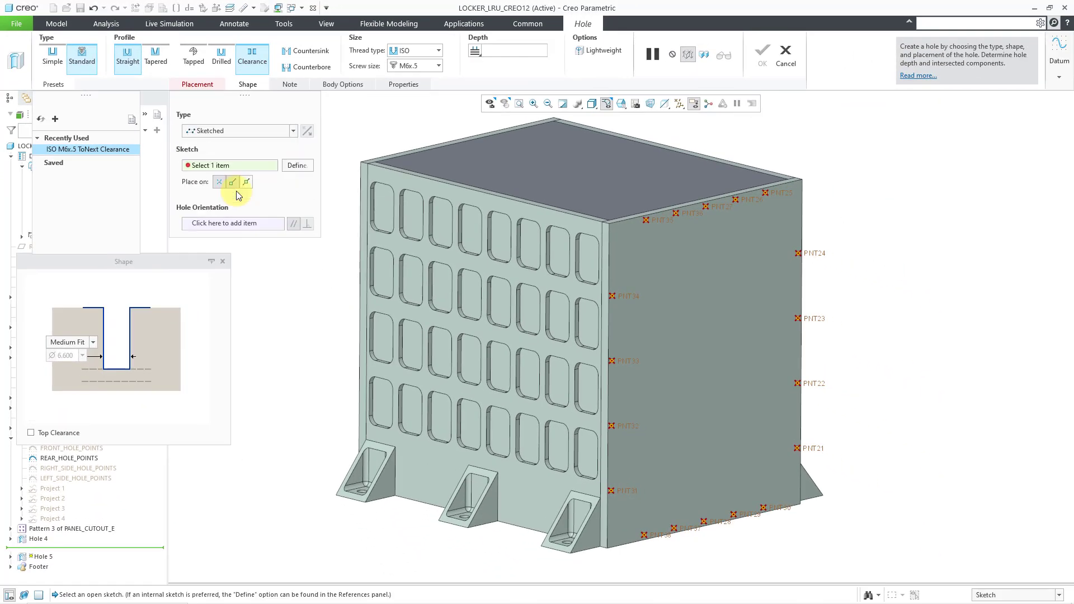
{"action": "left_click", "coordinate": [820, 254]}
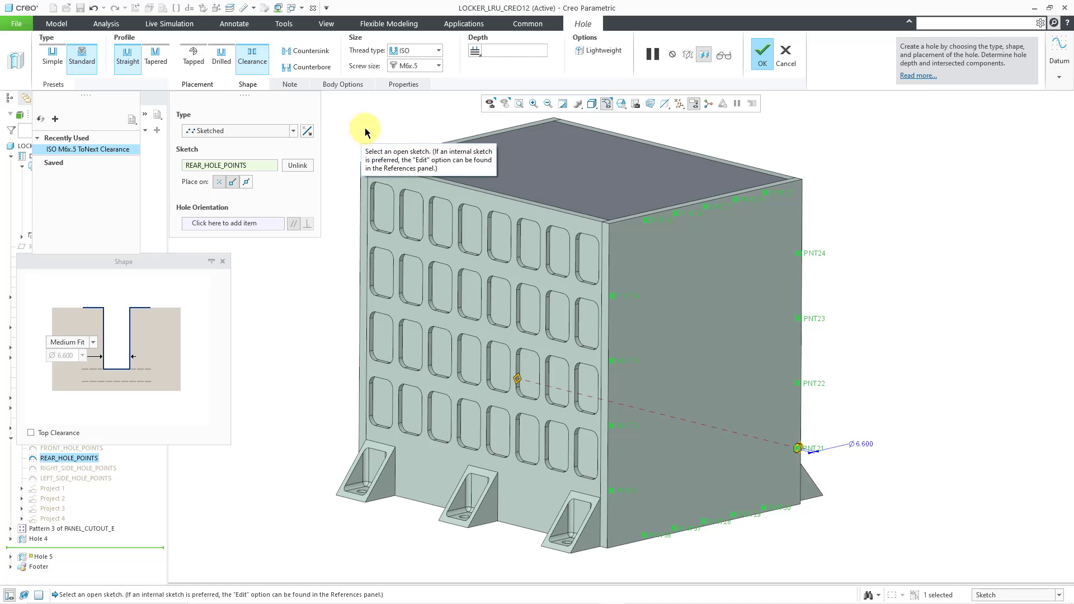
{"action": "middle_click", "coordinate": [365, 128]}
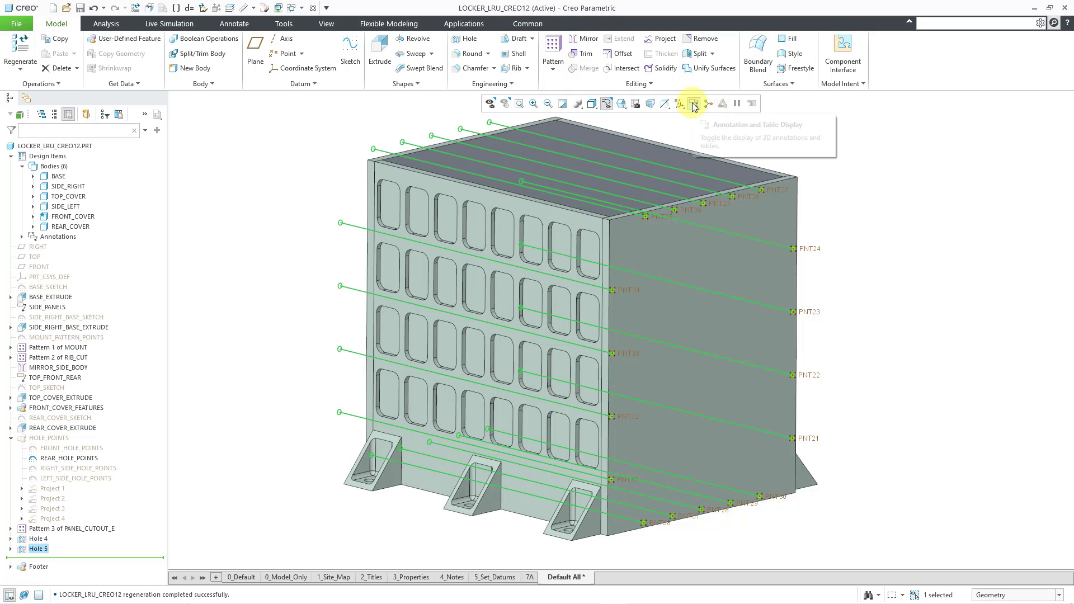
Turn off datum point display in the Datum Display Filters.
{"action": "left_click", "coordinate": [315, 122]}
{"action": "left_click", "coordinate": [693, 104]}
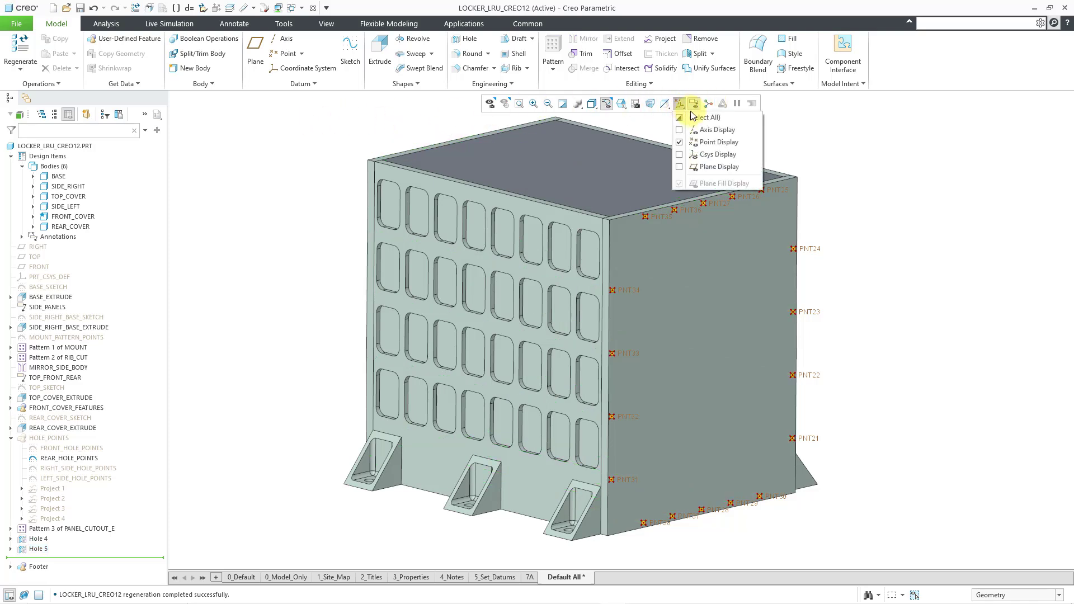
{"action": "left_click", "coordinate": [706, 143]}
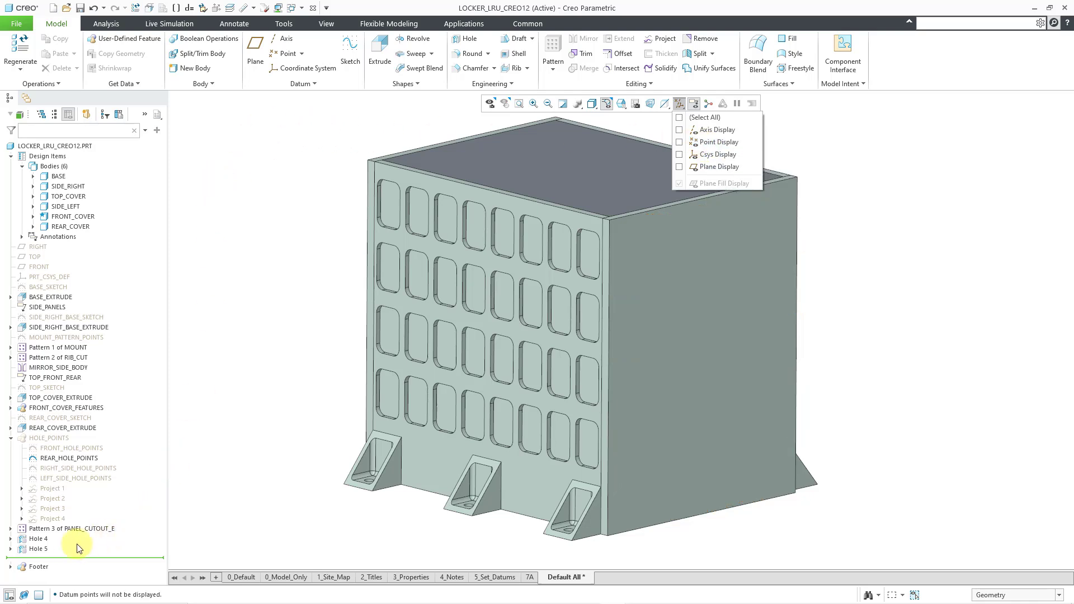
Redefine Hole 5 so it cuts the REAR_COVER body instead of FRONT_COVER.
{"action": "left_click", "coordinate": [41, 547]}
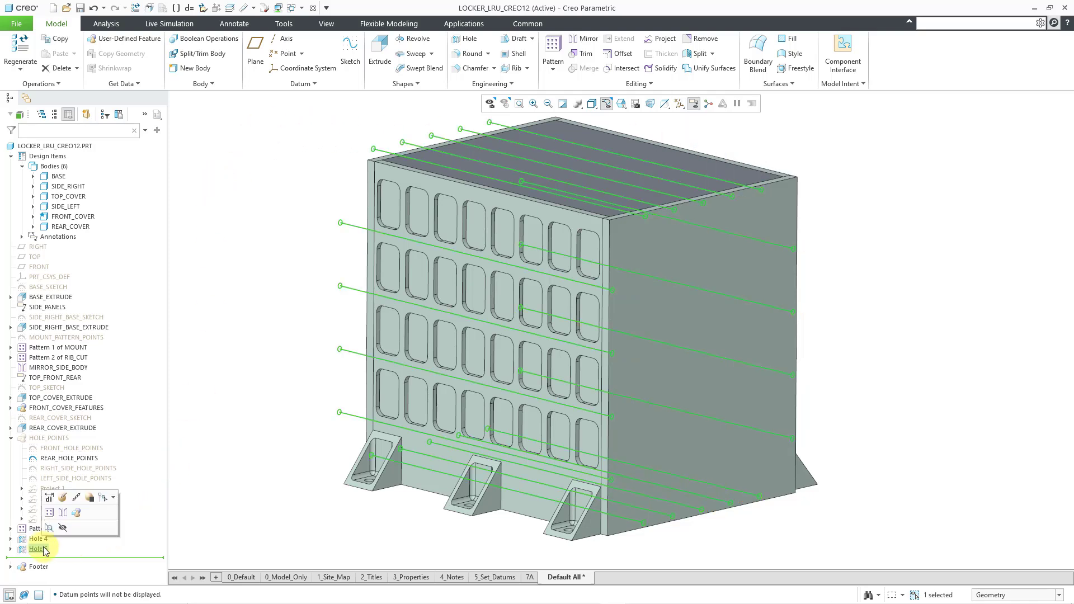
{"action": "left_click", "coordinate": [65, 495]}
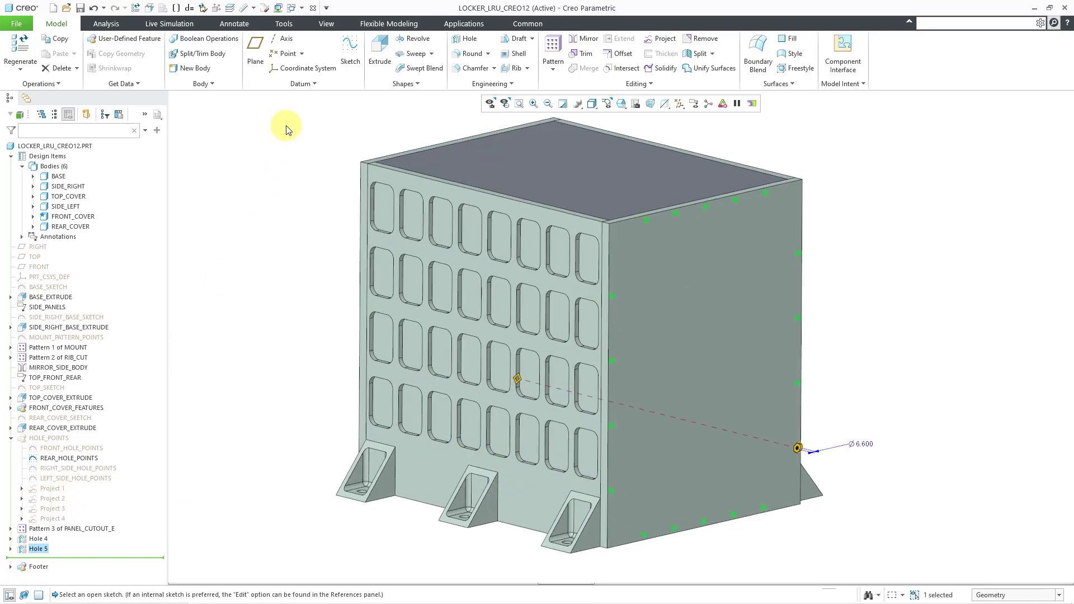
{"action": "left_click", "coordinate": [335, 85]}
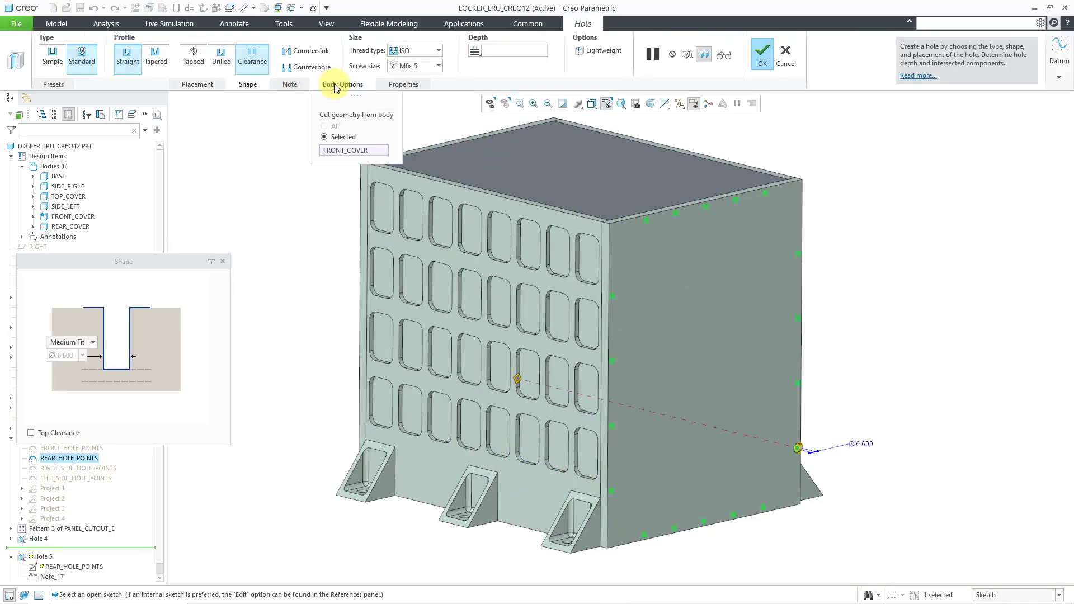
{"action": "left_click", "coordinate": [347, 150]}
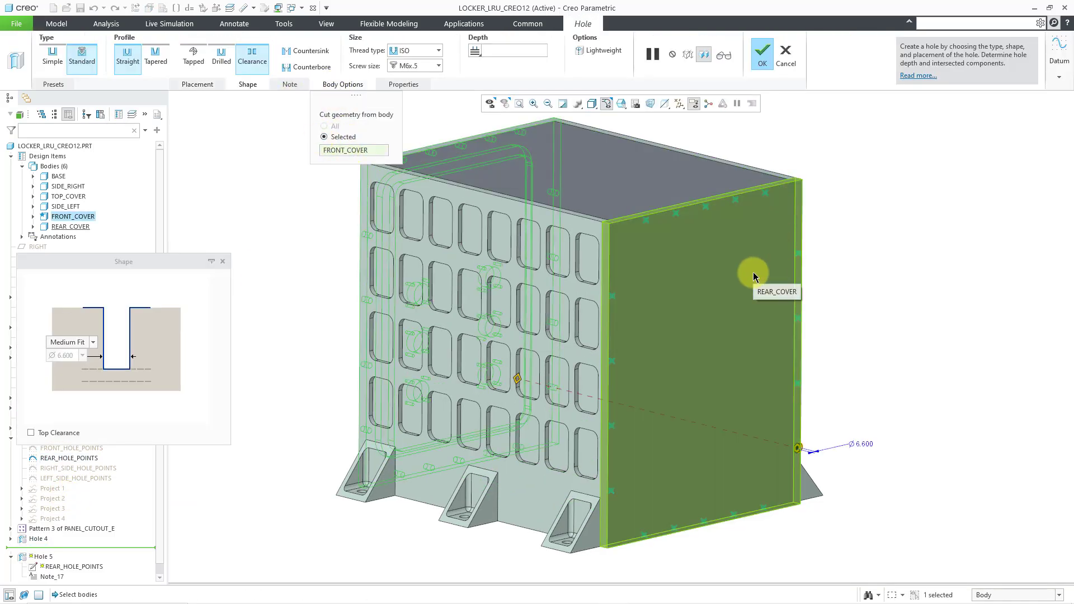
{"action": "left_click", "coordinate": [753, 274]}
{"action": "left_click", "coordinate": [761, 62]}
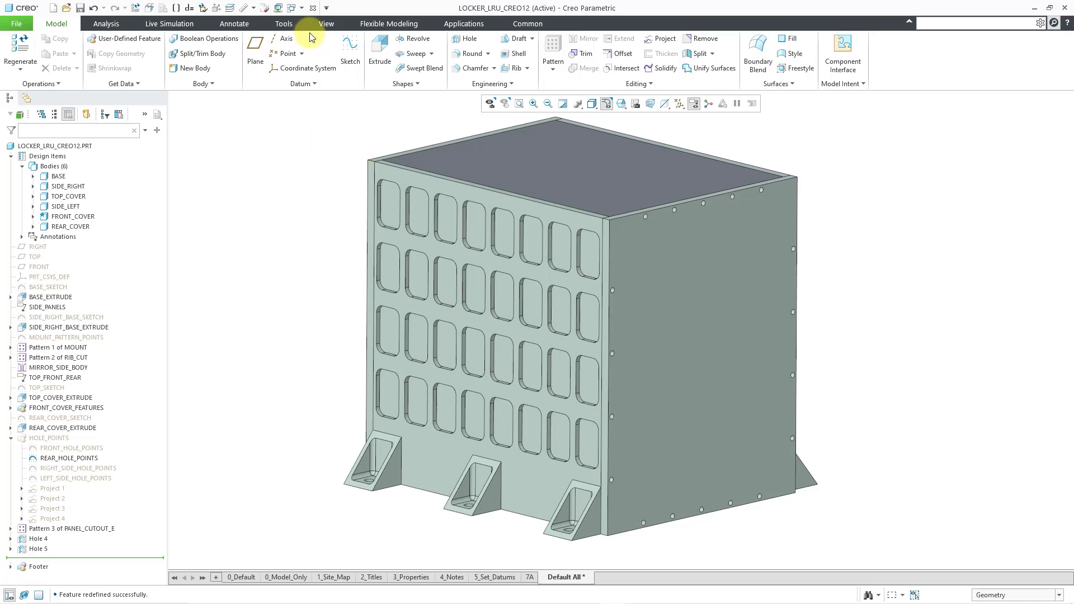
{"action": "left_click", "coordinate": [301, 9]}
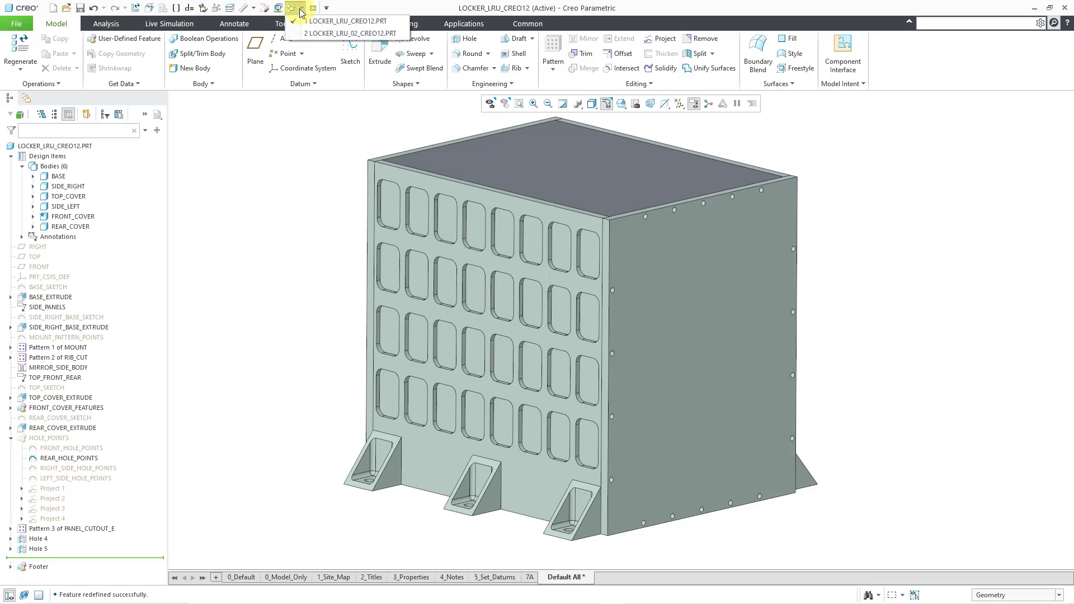
Switch to the LOCKER_LRU_02_CREO12 part and show its datum points.
{"action": "left_click", "coordinate": [314, 34]}
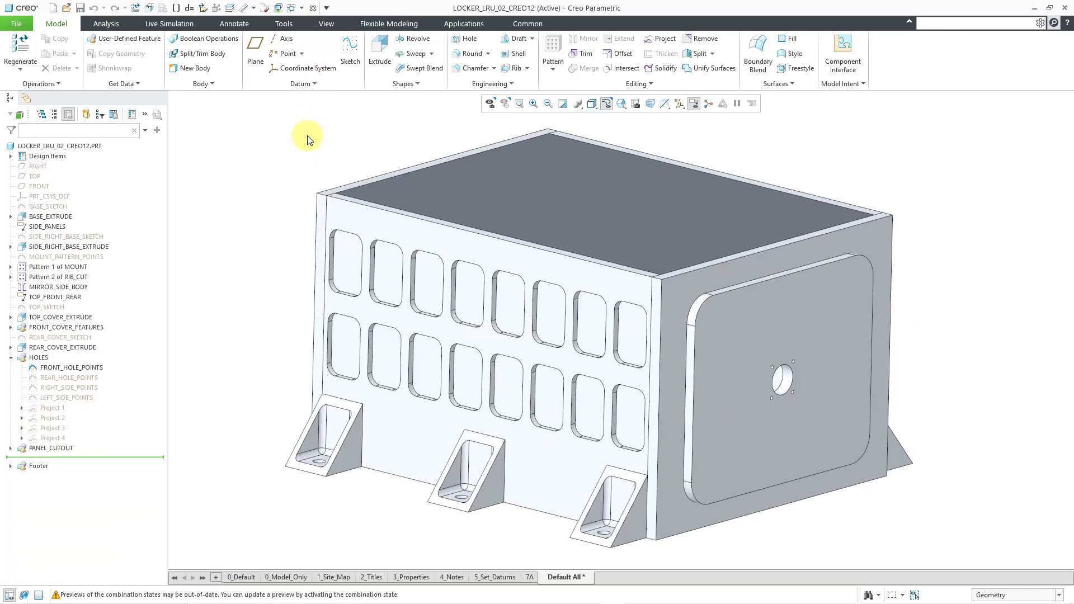
{"action": "left_click", "coordinate": [680, 104]}
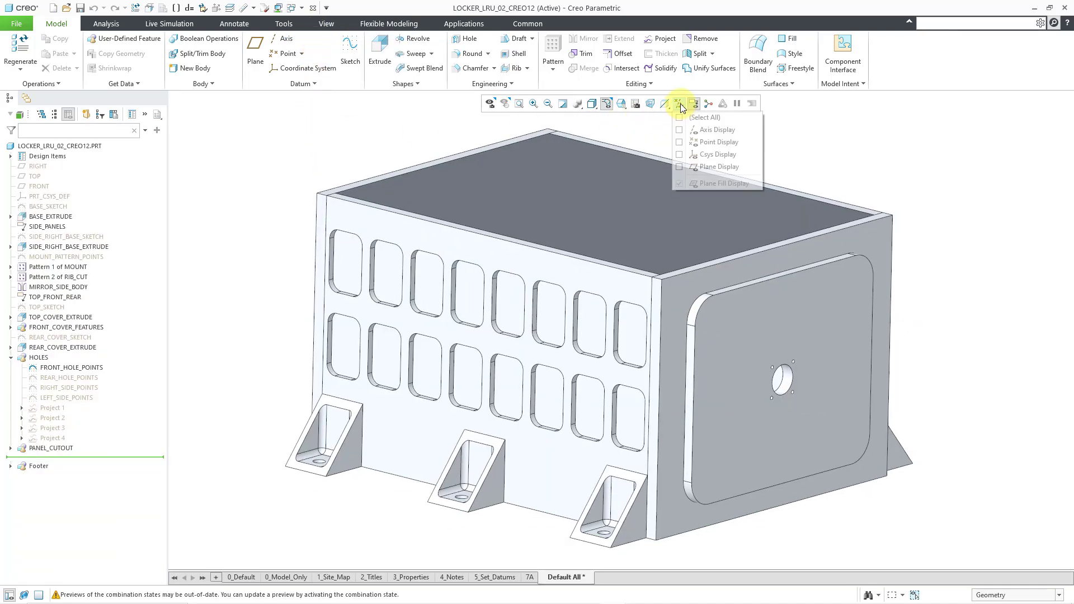
{"action": "left_click", "coordinate": [713, 143]}
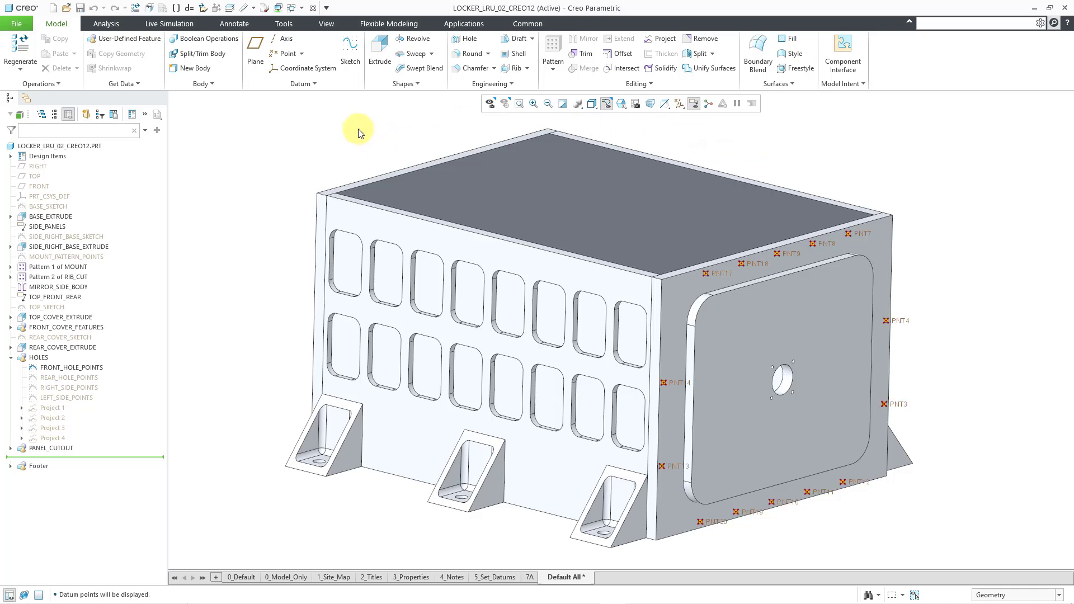
Start a hole from the 'ISO M6x.5 ToNext Clearance' preset with Sketched placement.
{"action": "left_click", "coordinate": [470, 38]}
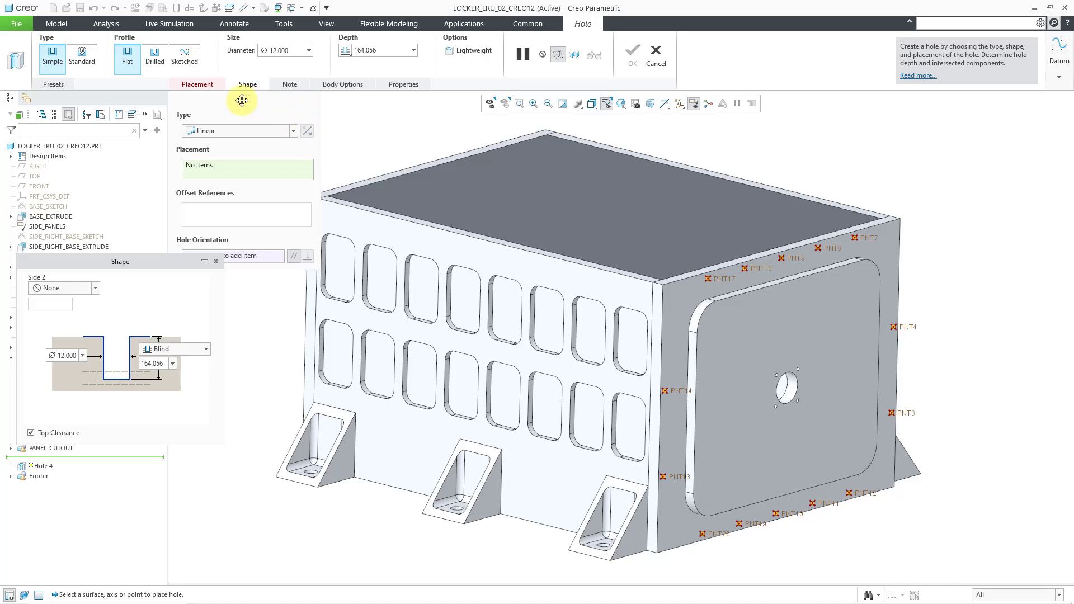
{"action": "left_click", "coordinate": [59, 85]}
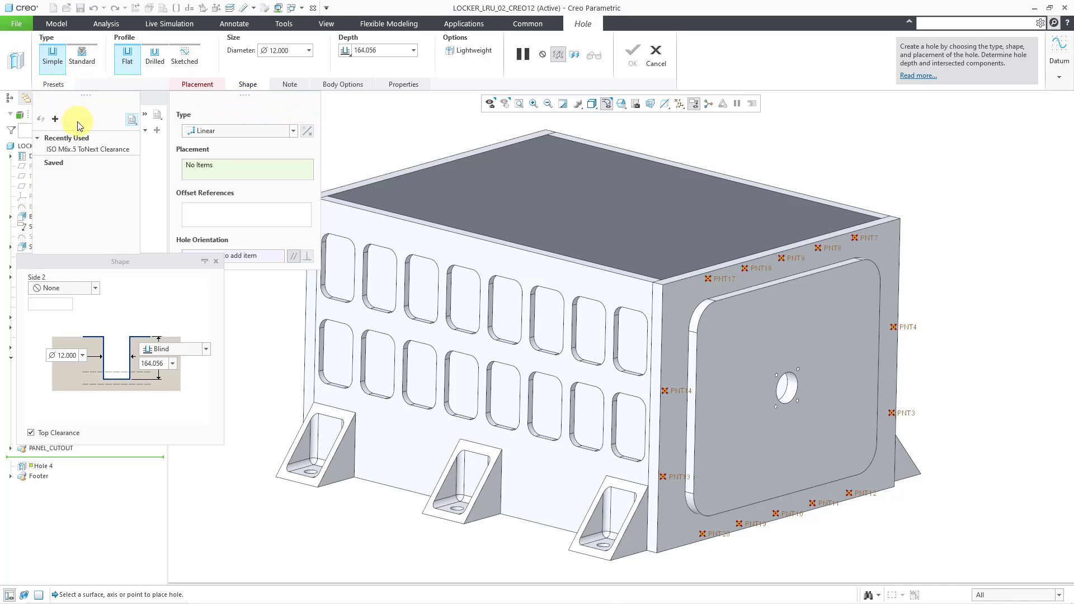
{"action": "left_click", "coordinate": [91, 150]}
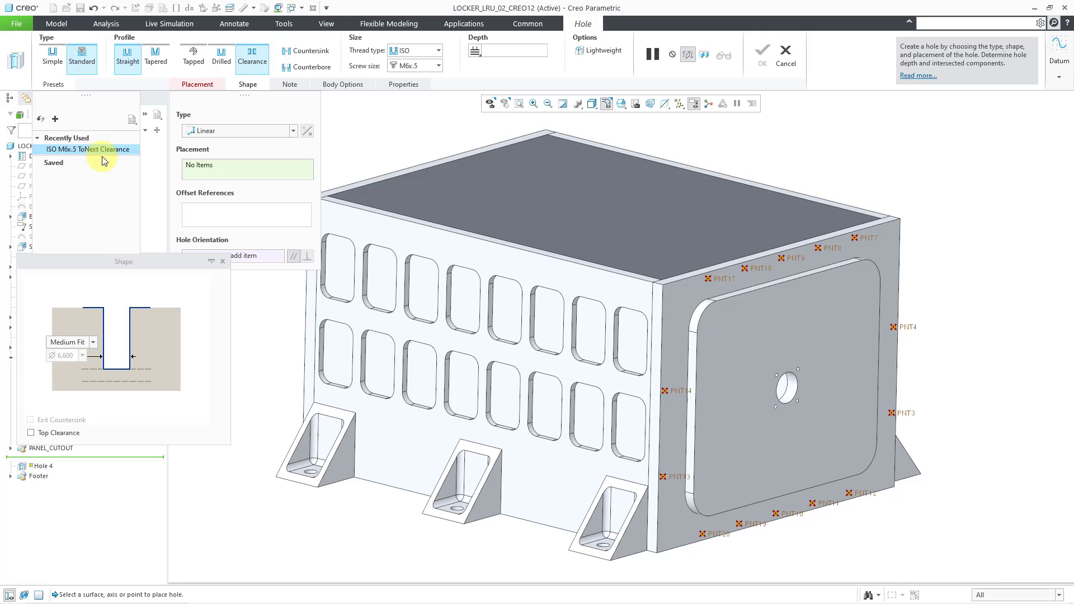
{"action": "left_click", "coordinate": [223, 130]}
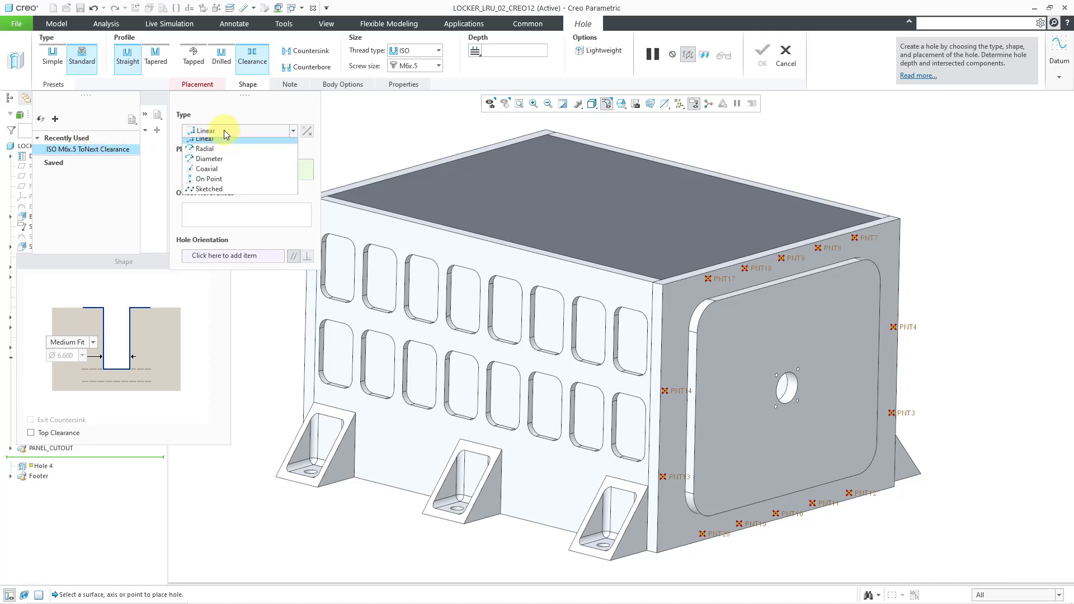
{"action": "left_click", "coordinate": [226, 193]}
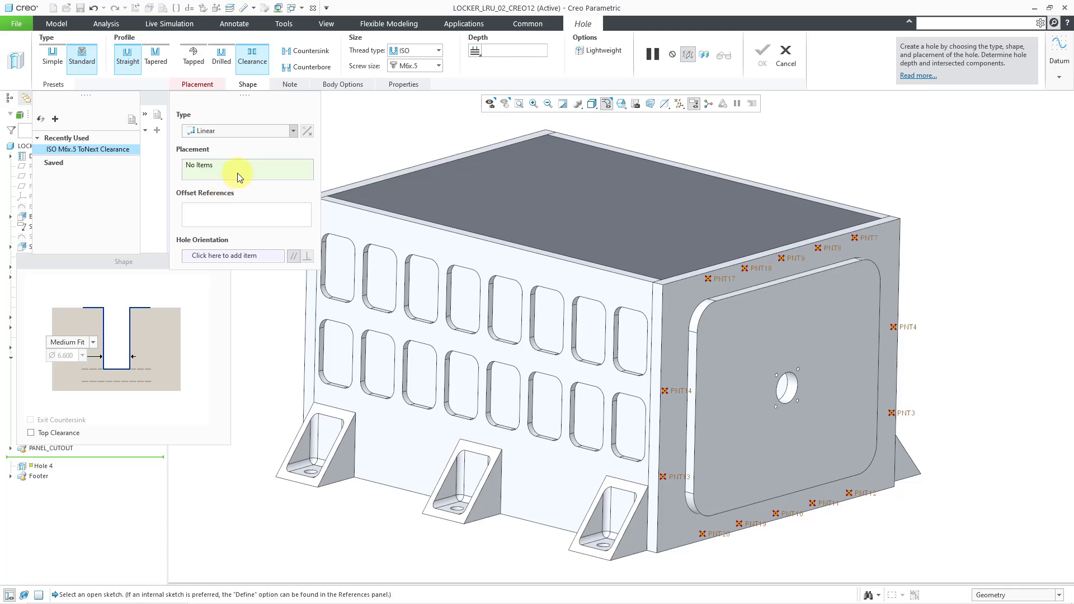
Place the 6.600 clearance hole on FRONT_HOLE_POINTS, cutting only the FRONT_COVER body.
{"action": "left_click", "coordinate": [897, 327]}
{"action": "left_click", "coordinate": [353, 84]}
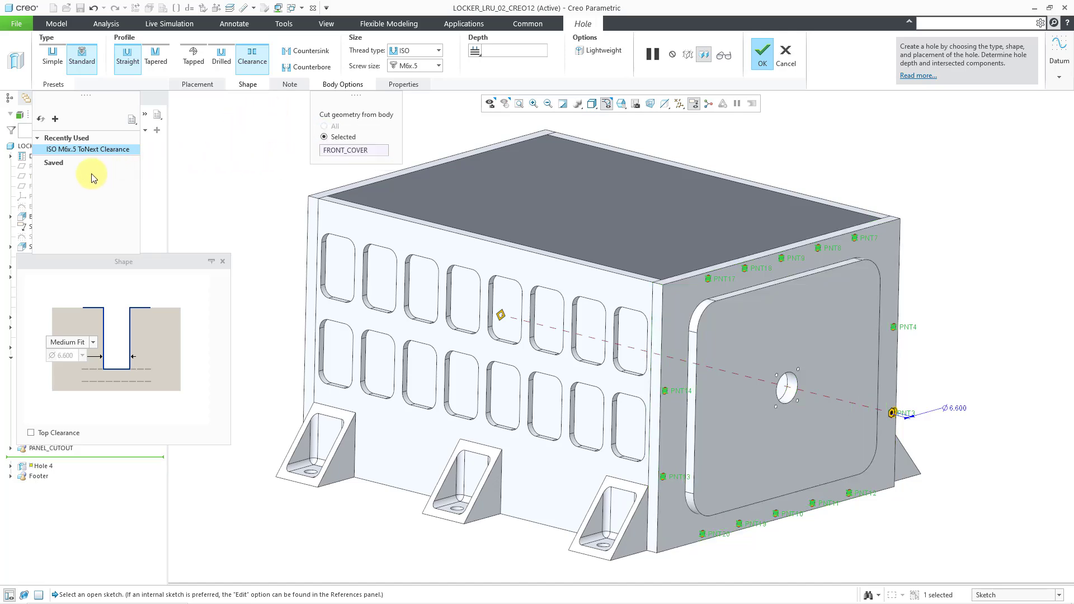
{"action": "mouse_move", "coordinate": [89, 156]}
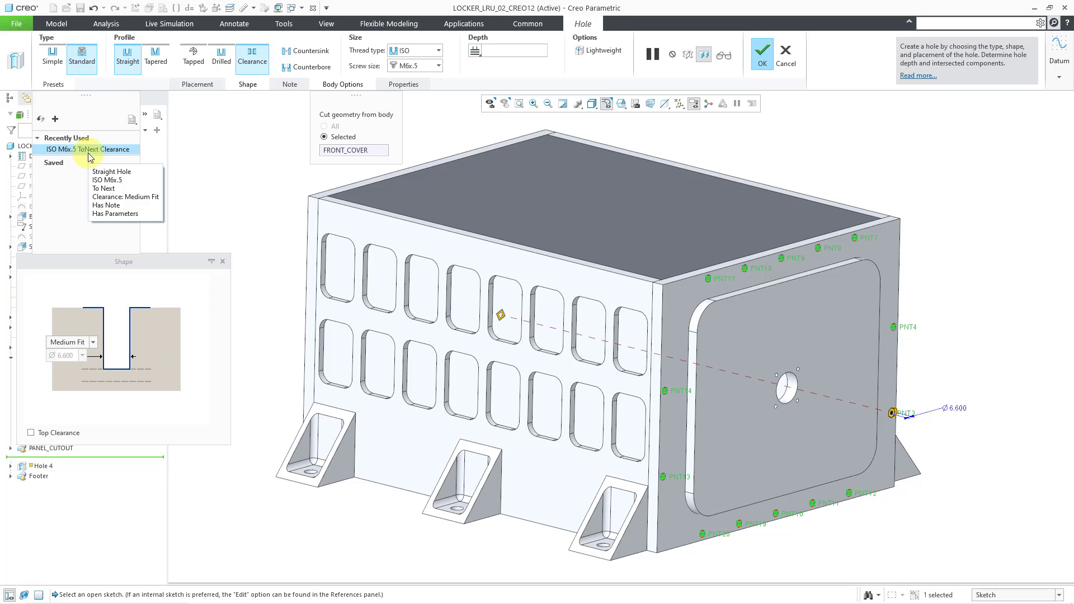
Add a new hole preset from the current settings and name it 'M6 Clearance'.
{"action": "left_click", "coordinate": [55, 119]}
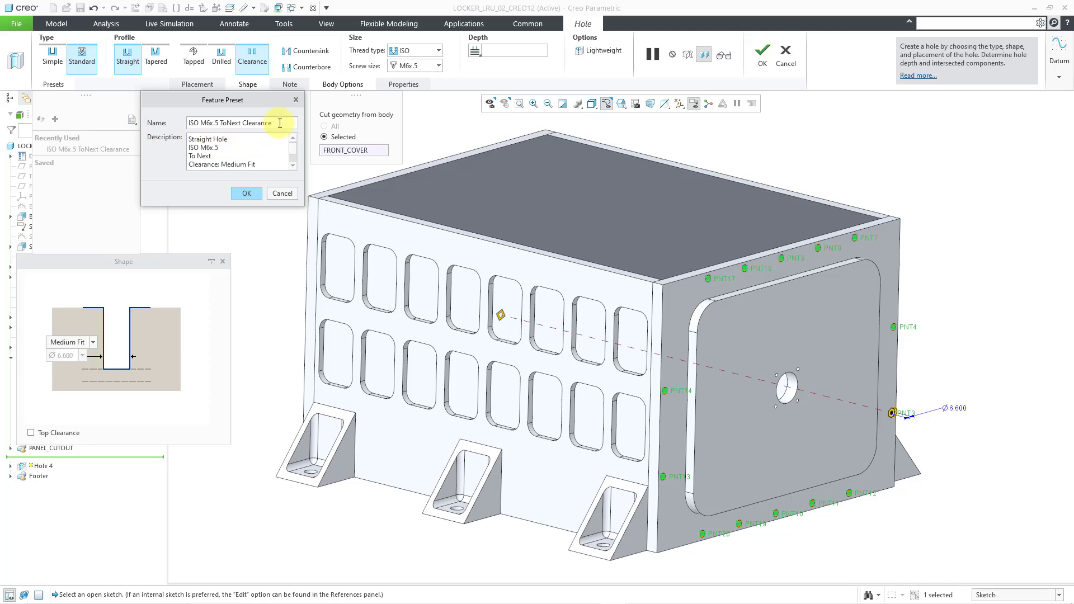
{"action": "triple_click", "coordinate": [280, 122]}
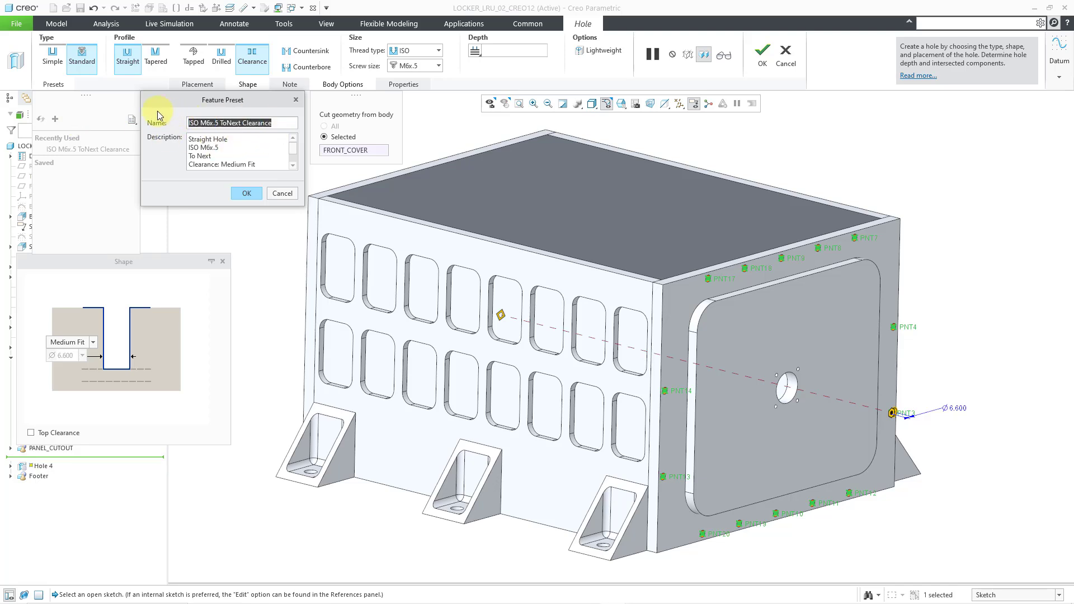
{"action": "type", "text": "M6 Clearance"}
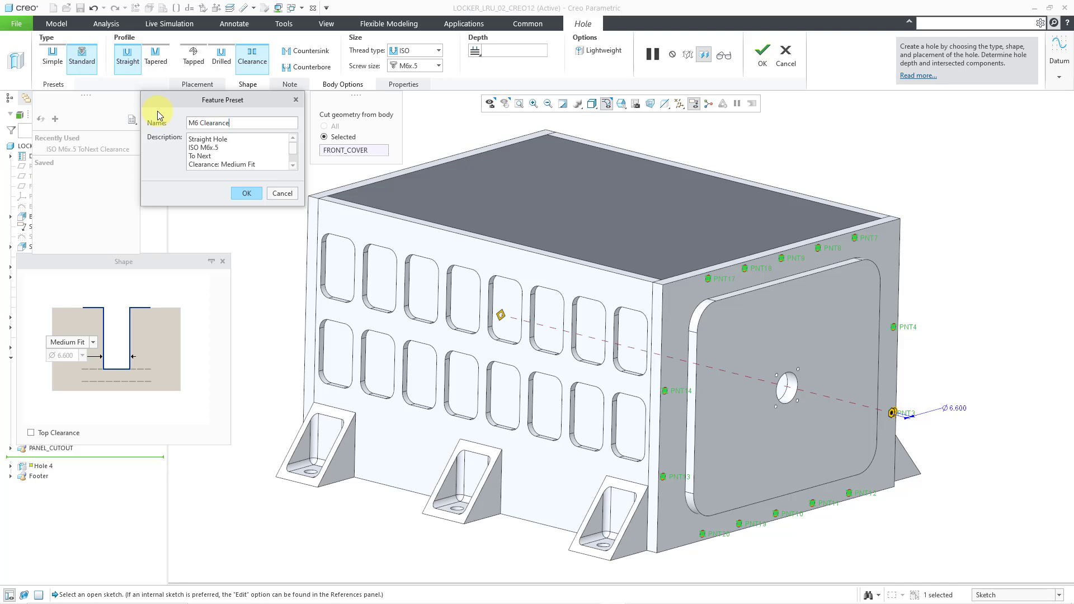
{"action": "key", "text": "Return"}
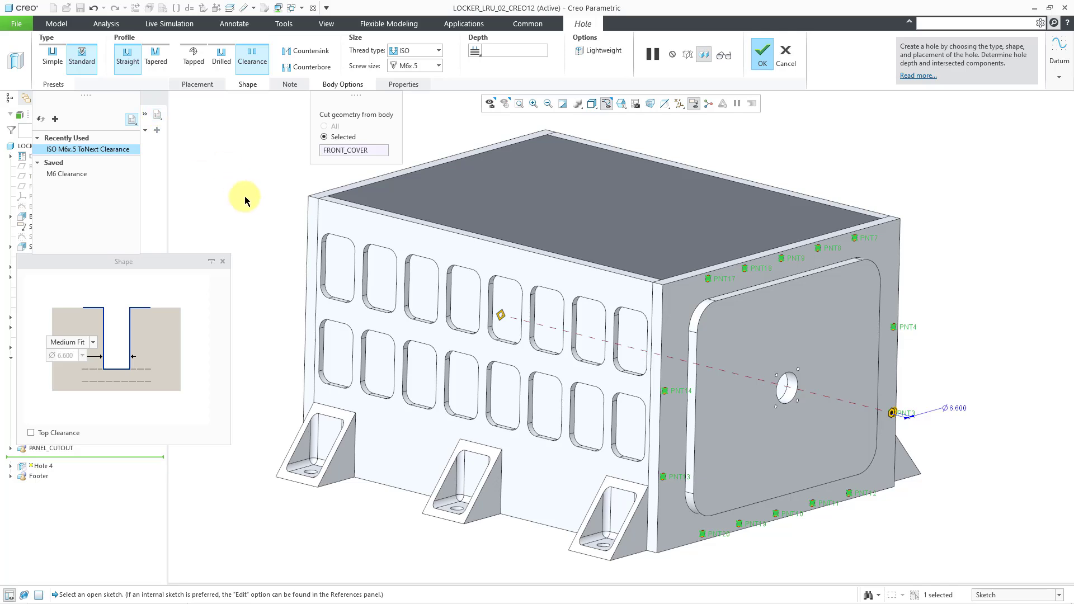
{"action": "mouse_move", "coordinate": [78, 179]}
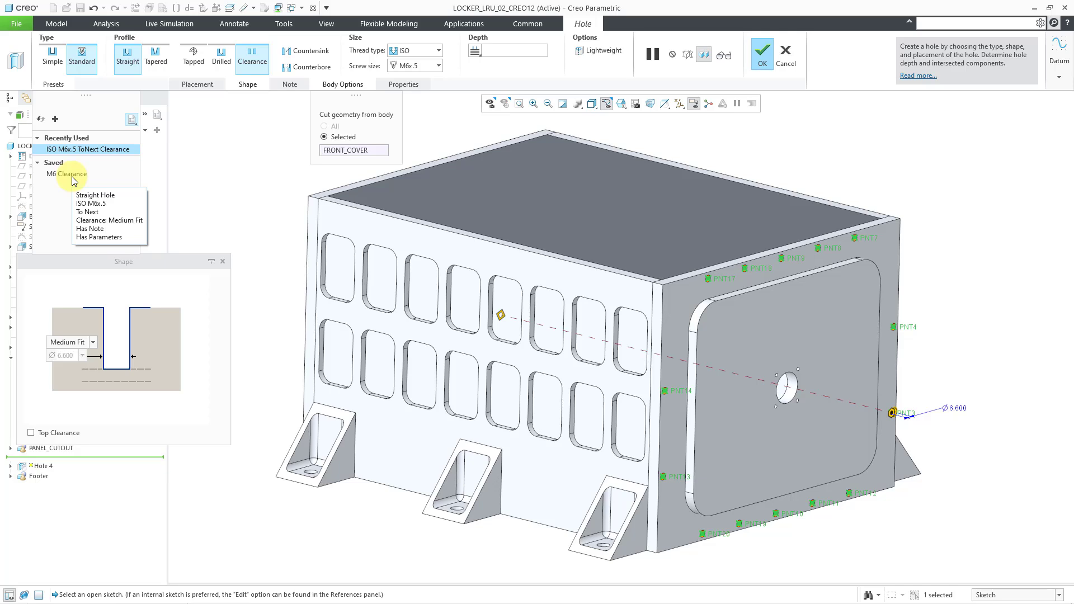
{"action": "right_click", "coordinate": [72, 179]}
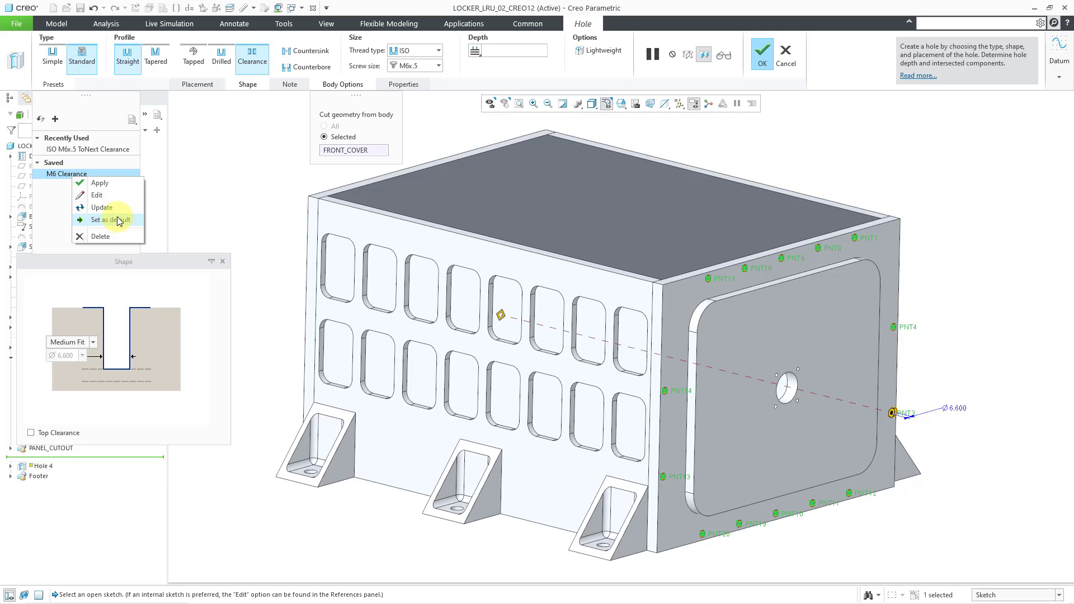
{"action": "left_click", "coordinate": [60, 211]}
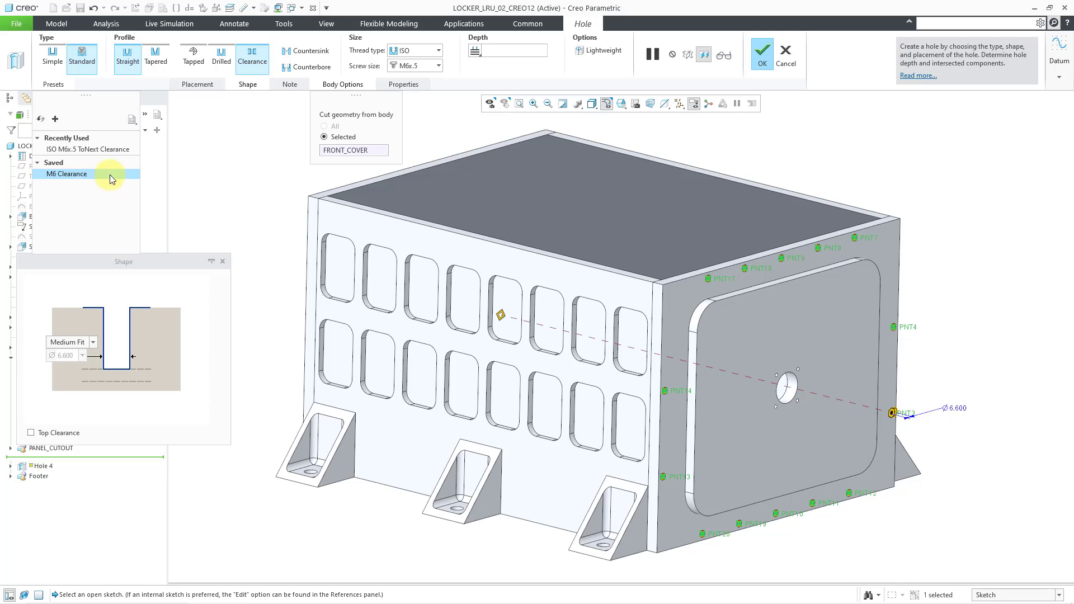
{"action": "left_click", "coordinate": [131, 120]}
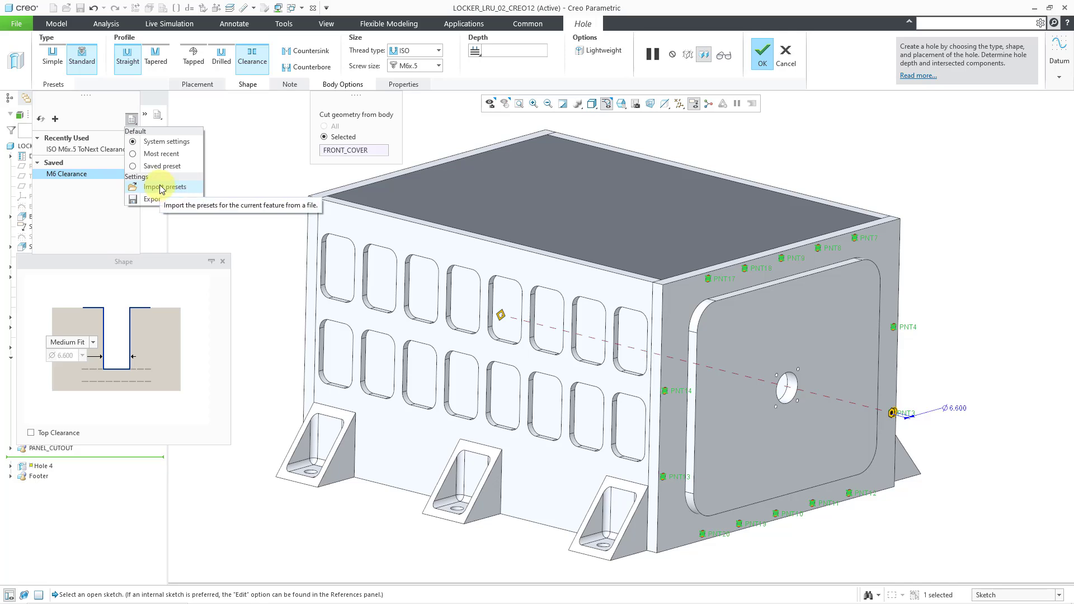
{"action": "left_click", "coordinate": [245, 152]}
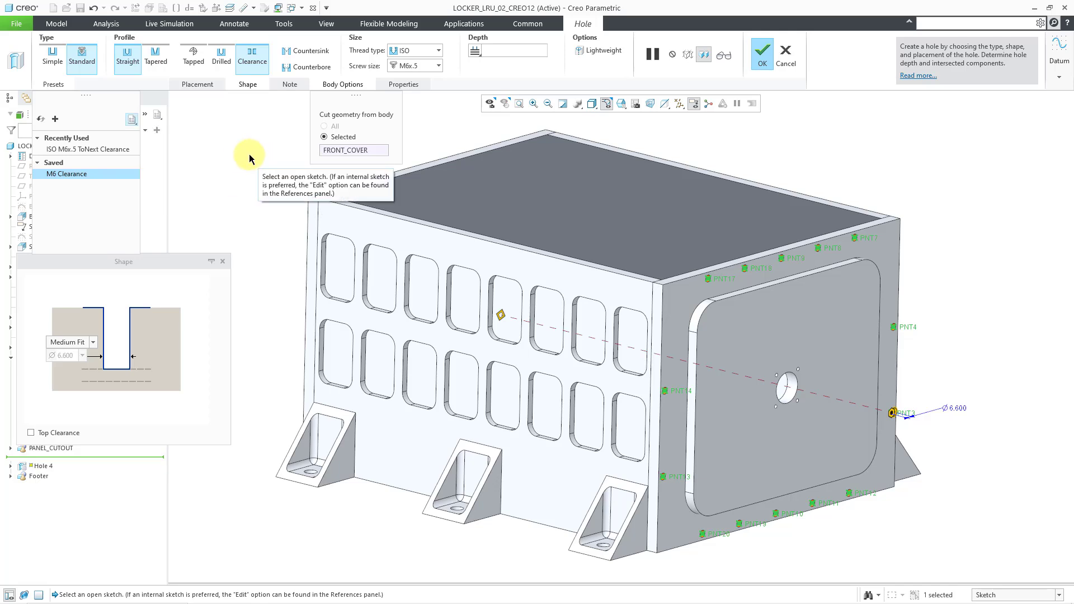
Finish Hole 4 as 14 M6x.5 clearance holes, then switch to LOCKER_LRU_CREO12.PRT.
{"action": "left_click", "coordinate": [762, 58]}
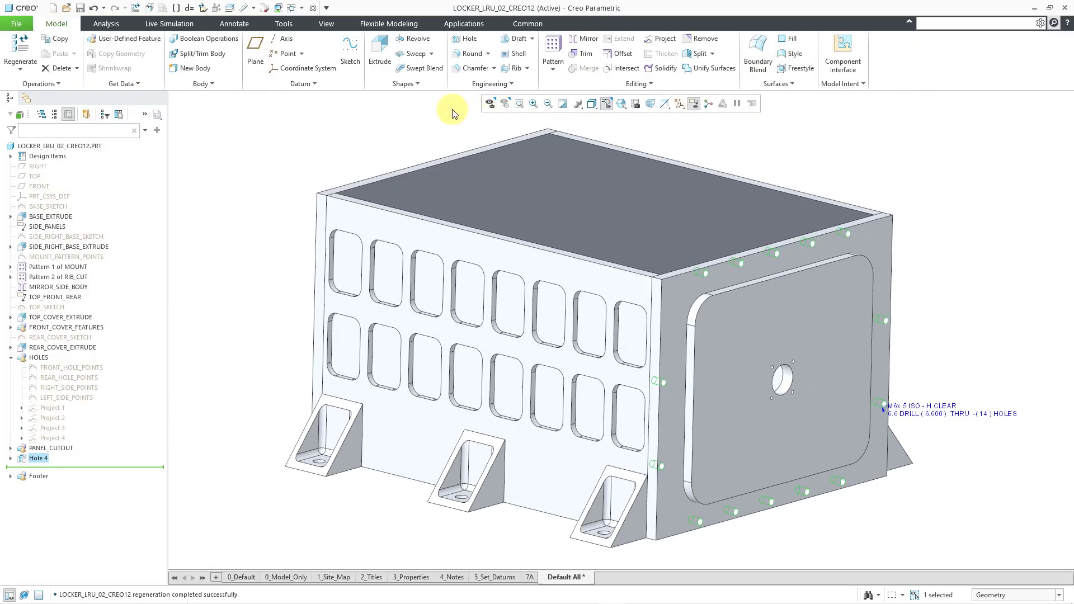
{"action": "left_click", "coordinate": [368, 122]}
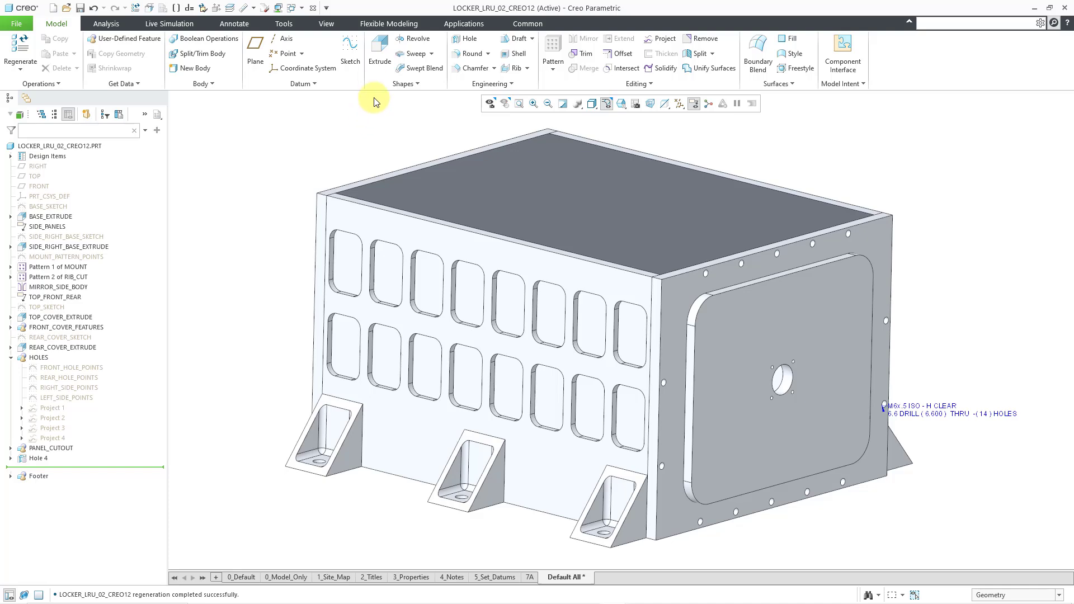
{"action": "left_click", "coordinate": [301, 8]}
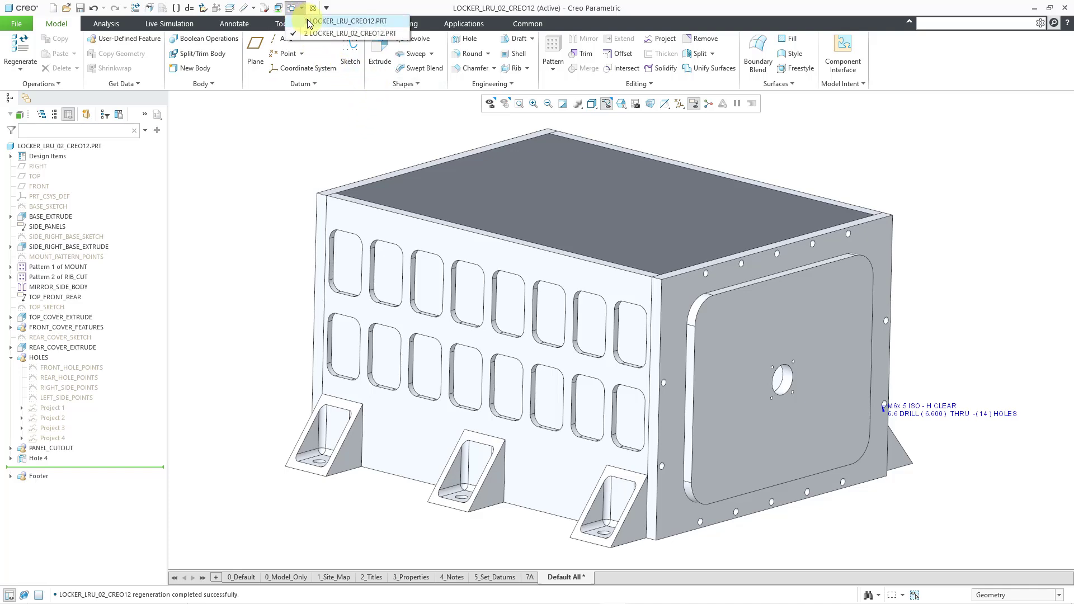
{"action": "left_click", "coordinate": [330, 21]}
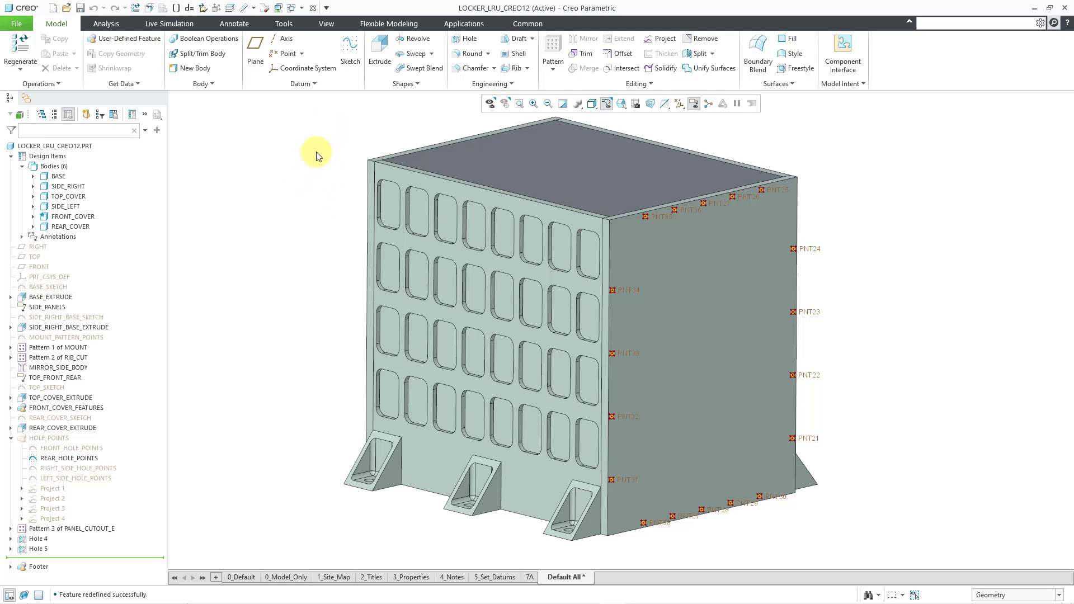
Turn off datum point display and hide the REAR_COVER and FRONT_COVER bodies.
{"action": "left_click", "coordinate": [681, 104]}
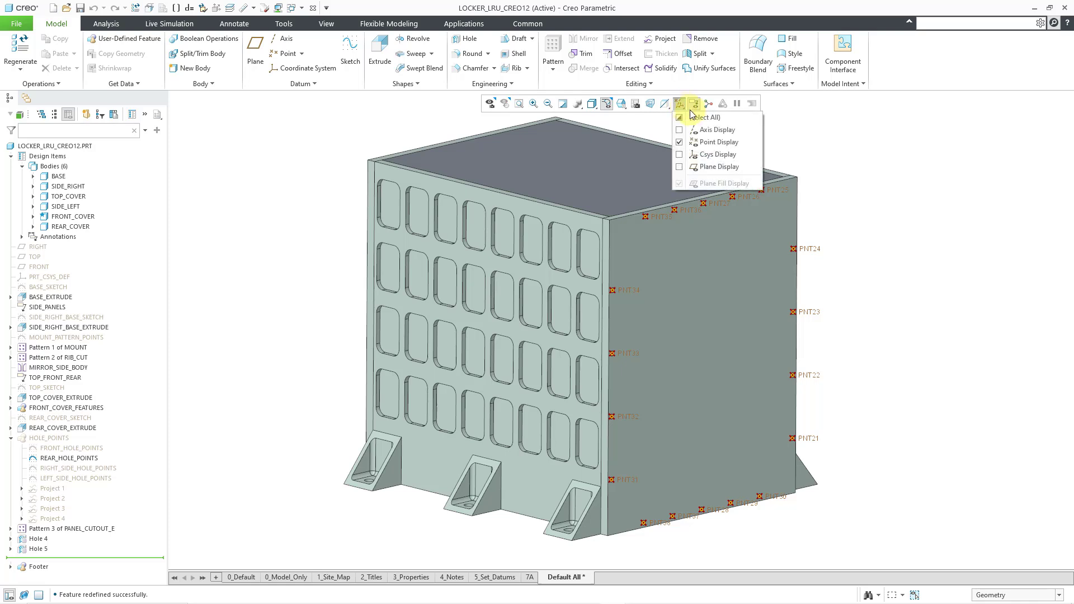
{"action": "left_click", "coordinate": [713, 142]}
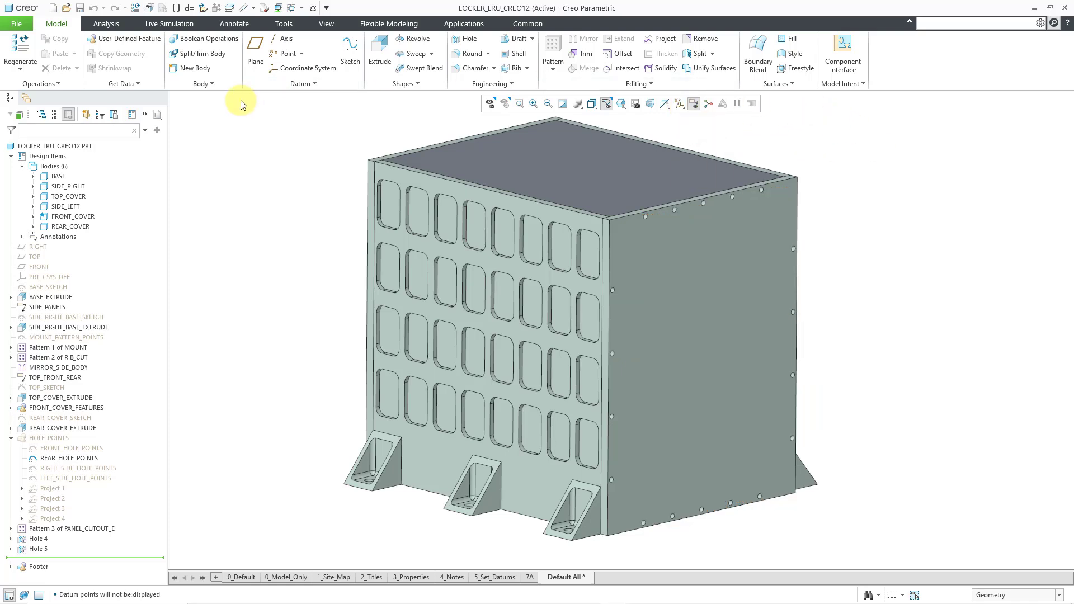
{"action": "left_click", "coordinate": [80, 228]}
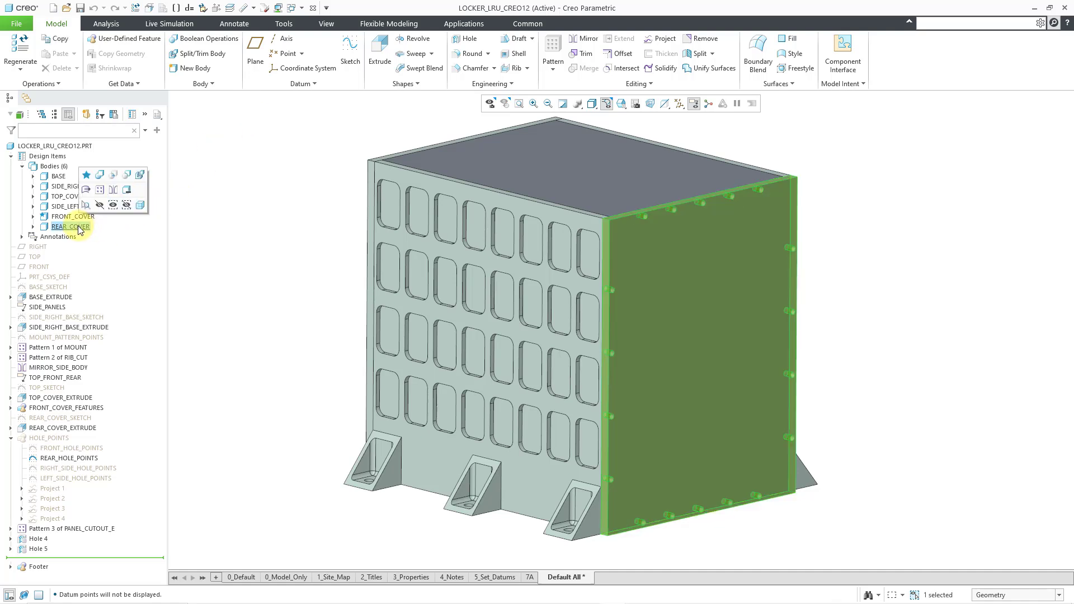
{"action": "left_click", "coordinate": [100, 204]}
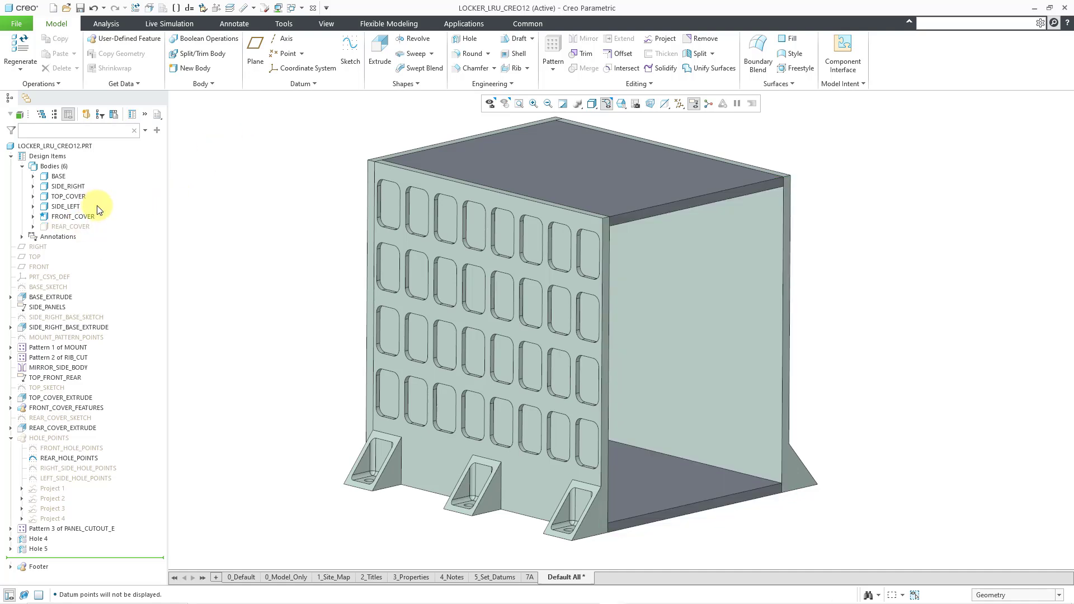
{"action": "left_click", "coordinate": [85, 216]}
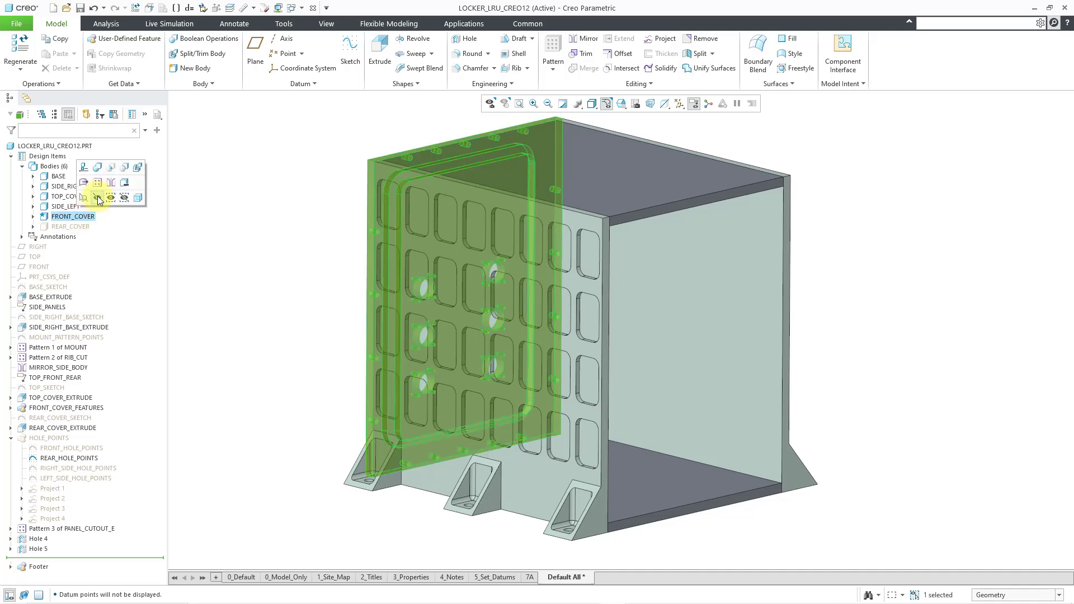
{"action": "left_click", "coordinate": [98, 198]}
Reorient the locker view and hide the REAR_HOLE_POINTS sketch.
{"action": "mouse_move", "coordinate": [407, 229]}
{"action": "middle_mouse_down"}
{"action": "mouse_move", "coordinate": [496, 213]}
{"action": "mouse_move", "coordinate": [613, 230]}
{"action": "mouse_move", "coordinate": [601, 229]}
{"action": "middle_mouse_up"}
{"action": "middle_click_drag", "start_coordinate": [549, 271], "coordinate": [888, 285], "text": "shift"}
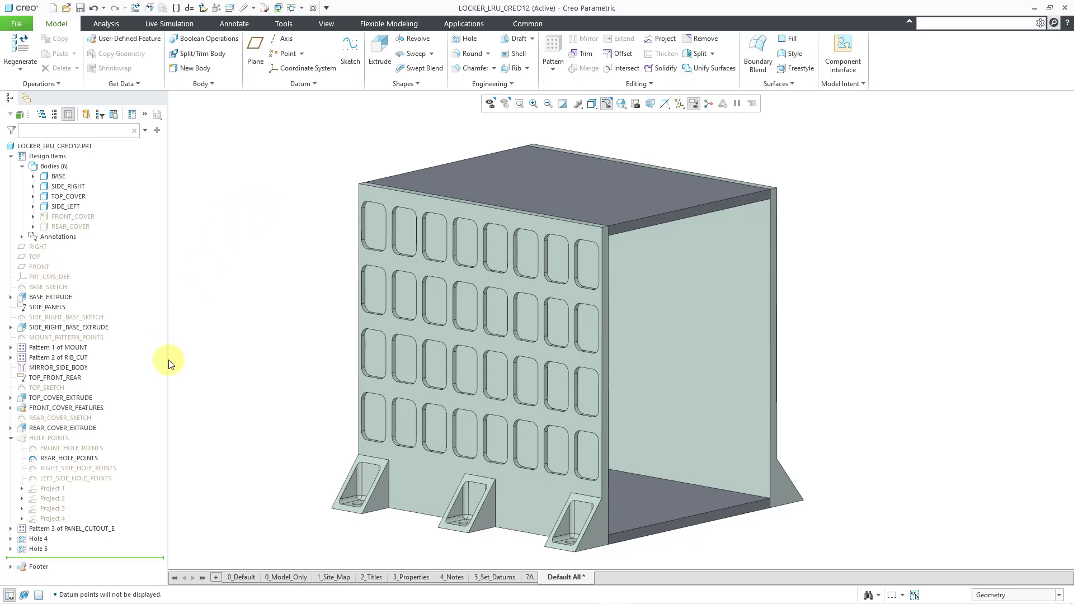
{"action": "left_click", "coordinate": [84, 458]}
{"action": "left_click", "coordinate": [102, 420]}
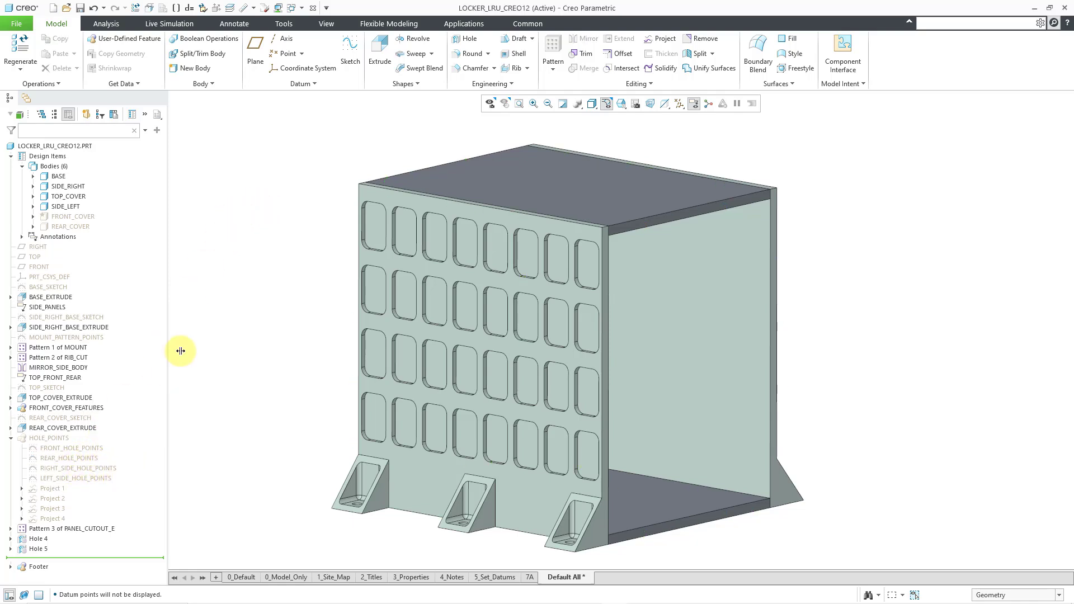
Turn datum point display back on and unhide the Project 1 and Project 2 point features.
{"action": "left_click", "coordinate": [678, 104]}
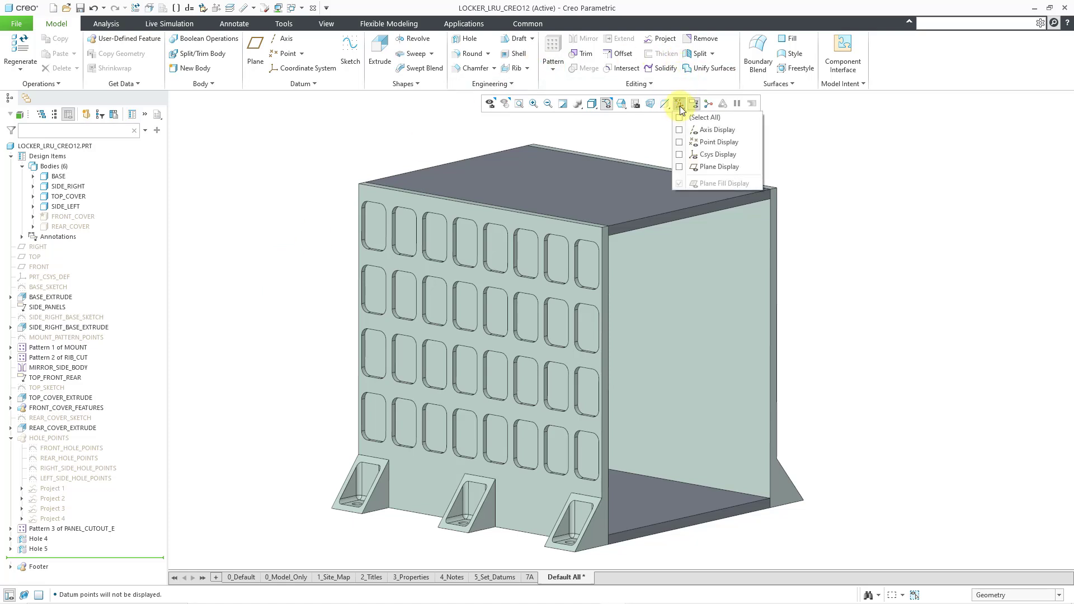
{"action": "left_click", "coordinate": [716, 142]}
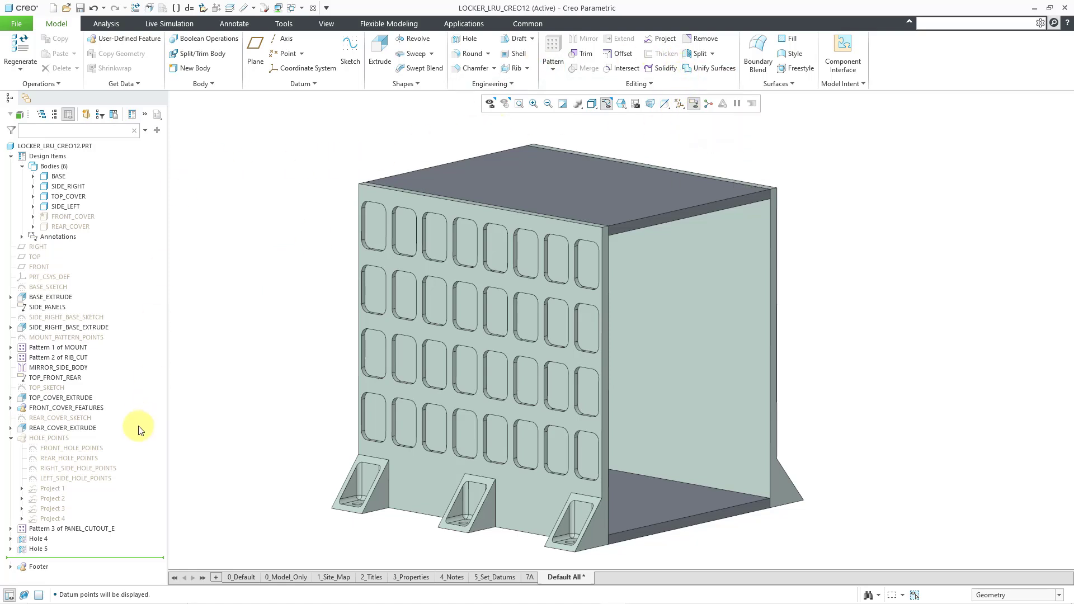
{"action": "left_click", "coordinate": [64, 488]}
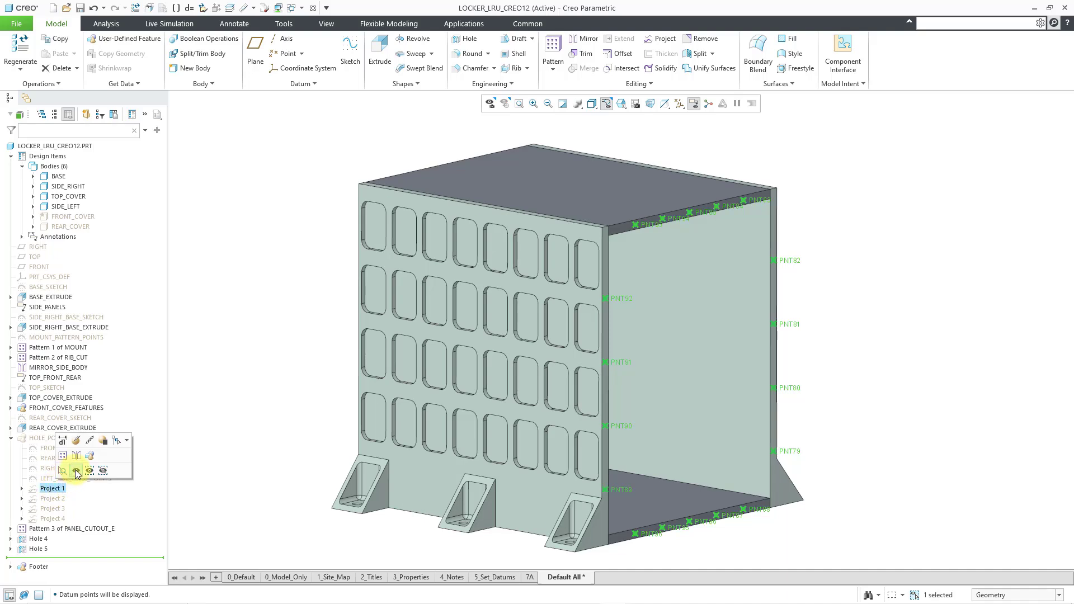
{"action": "left_click", "coordinate": [76, 471]}
{"action": "left_click", "coordinate": [62, 498]}
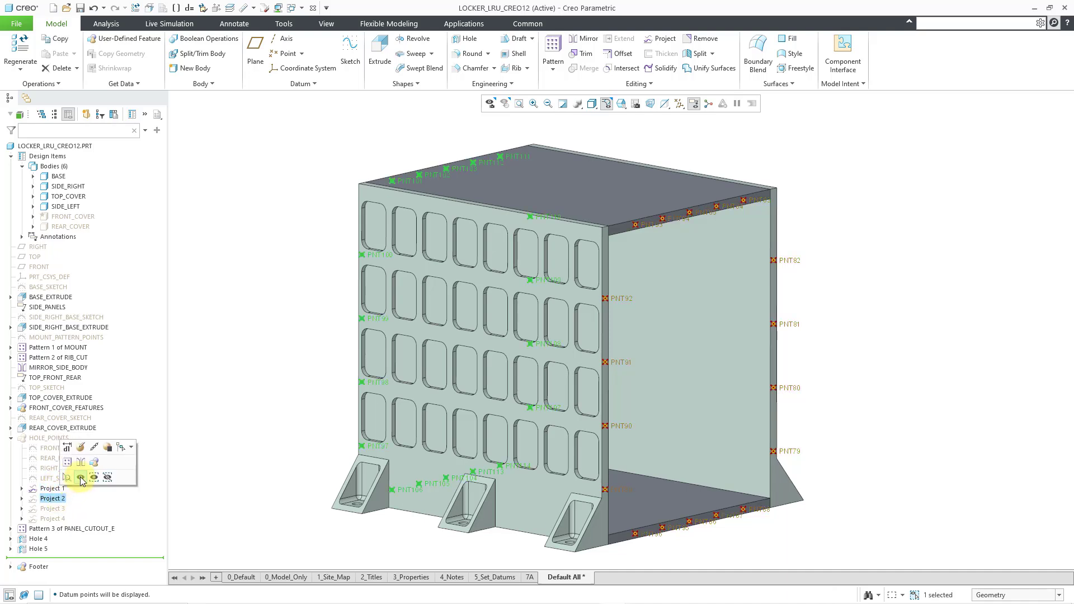
{"action": "left_click", "coordinate": [81, 479]}
{"action": "middle_click_drag", "start_coordinate": [263, 239], "coordinate": [269, 234]}
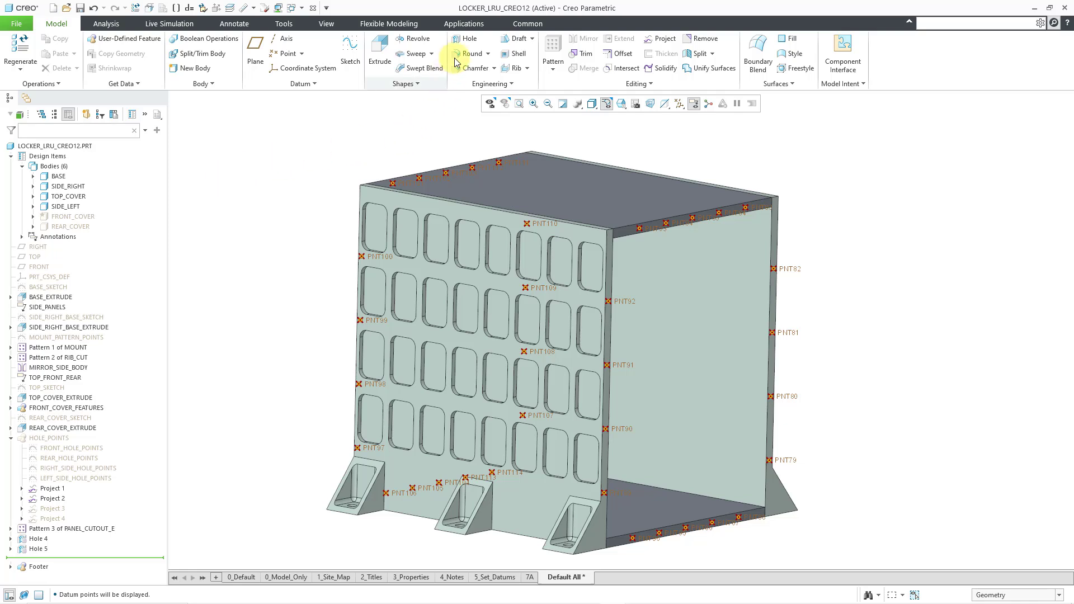
Start a hole from the ISO M6x.5 ToNext Clearance preset, then make it tapped and blind, 20 deep.
{"action": "left_click", "coordinate": [469, 38]}
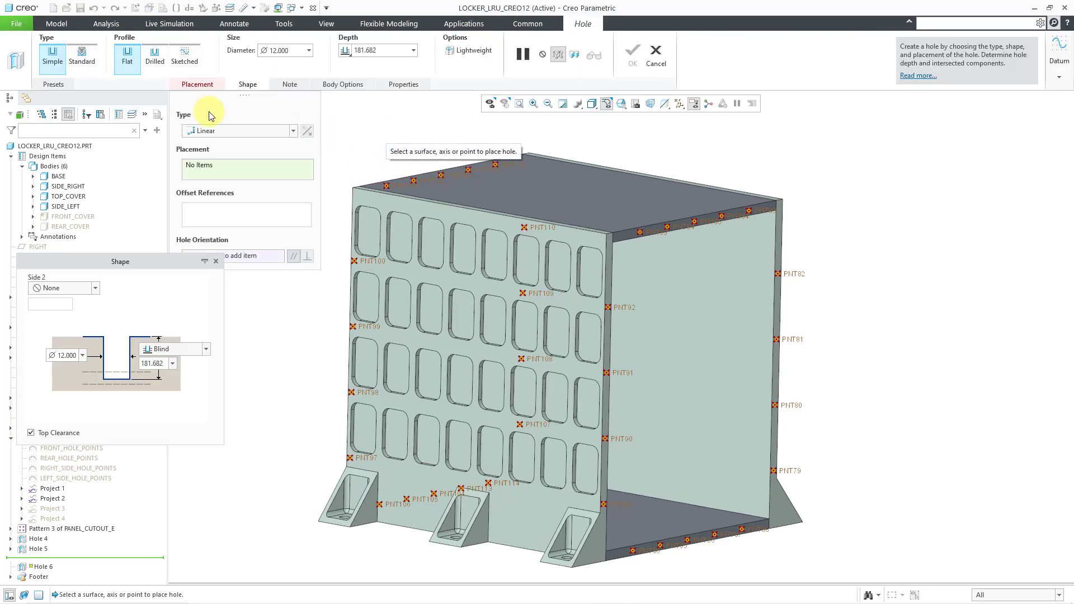
{"action": "left_click", "coordinate": [59, 87]}
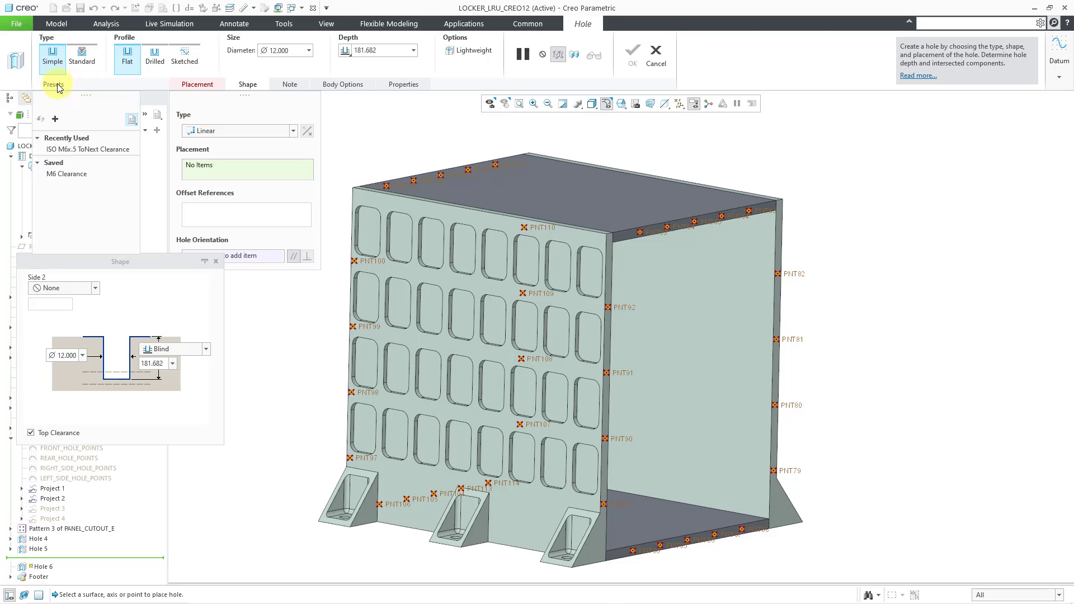
{"action": "left_click", "coordinate": [89, 150]}
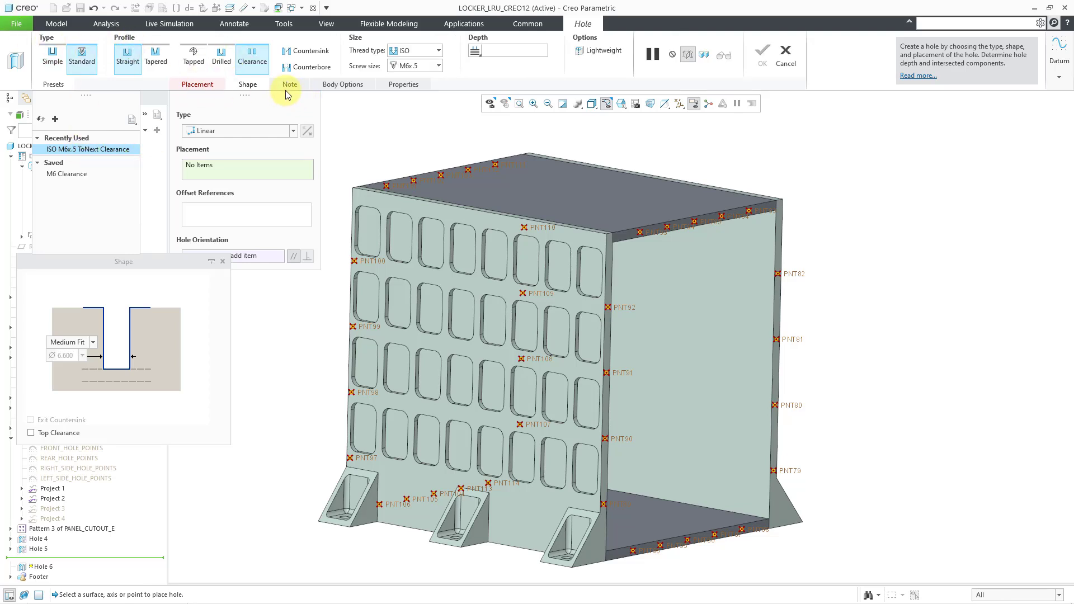
{"action": "left_click", "coordinate": [193, 59]}
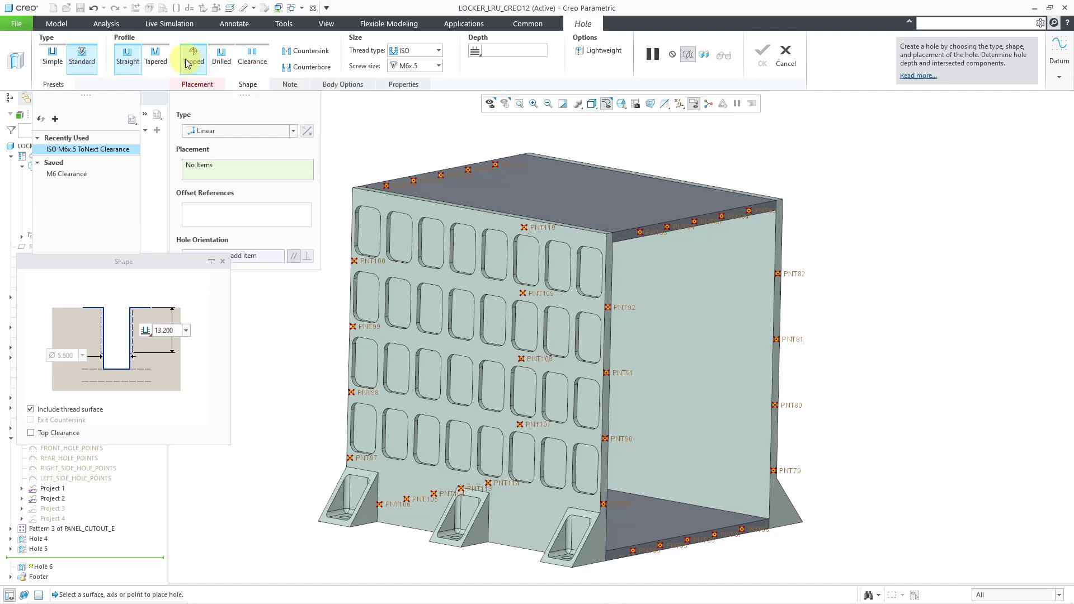
{"action": "left_click", "coordinate": [477, 56]}
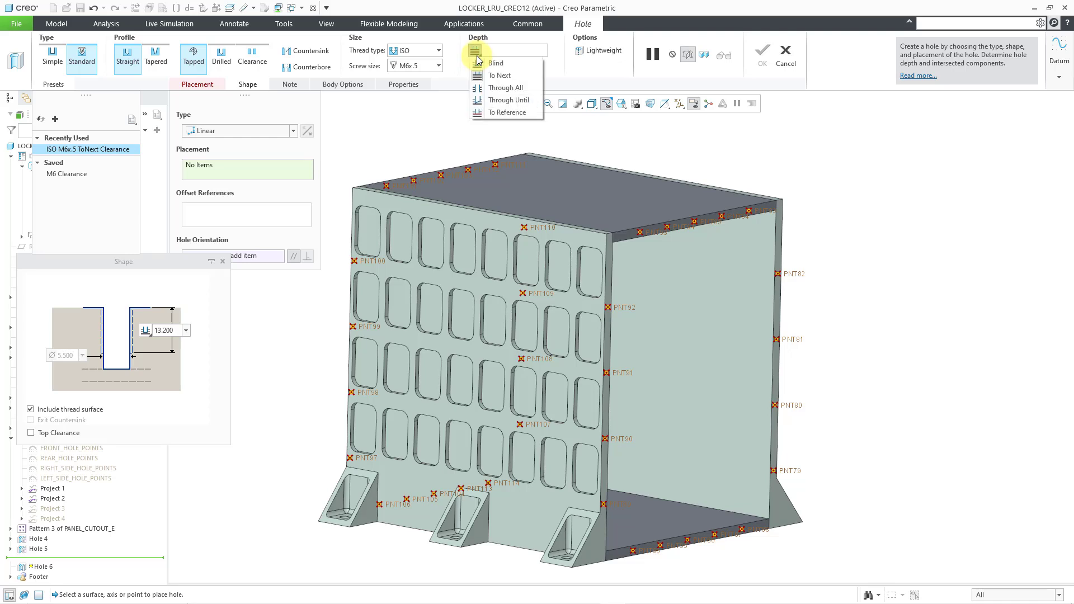
{"action": "left_click", "coordinate": [484, 66]}
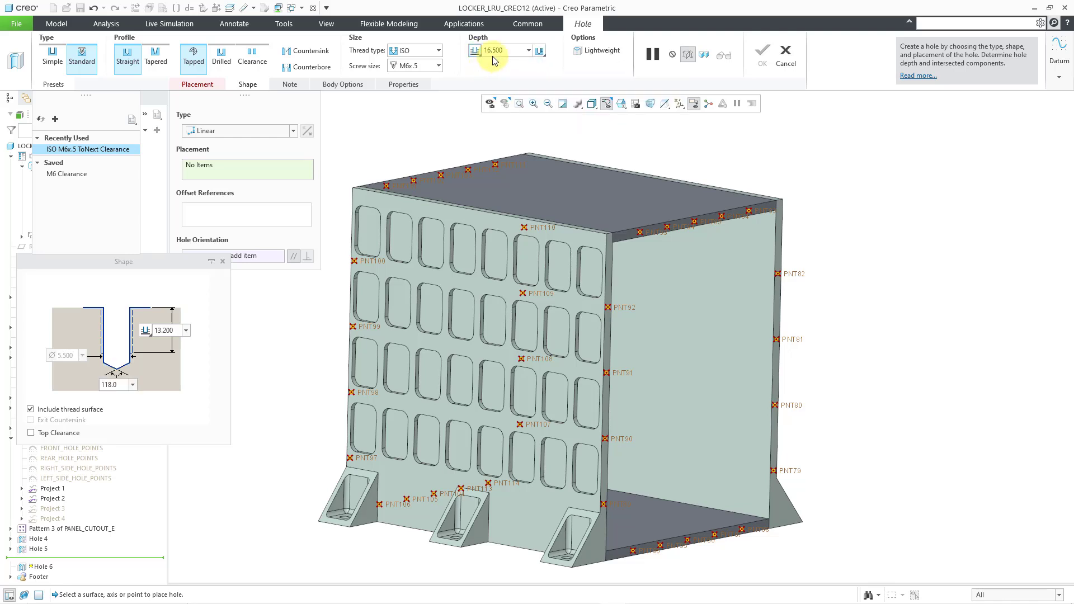
{"action": "double_click", "coordinate": [493, 51]}
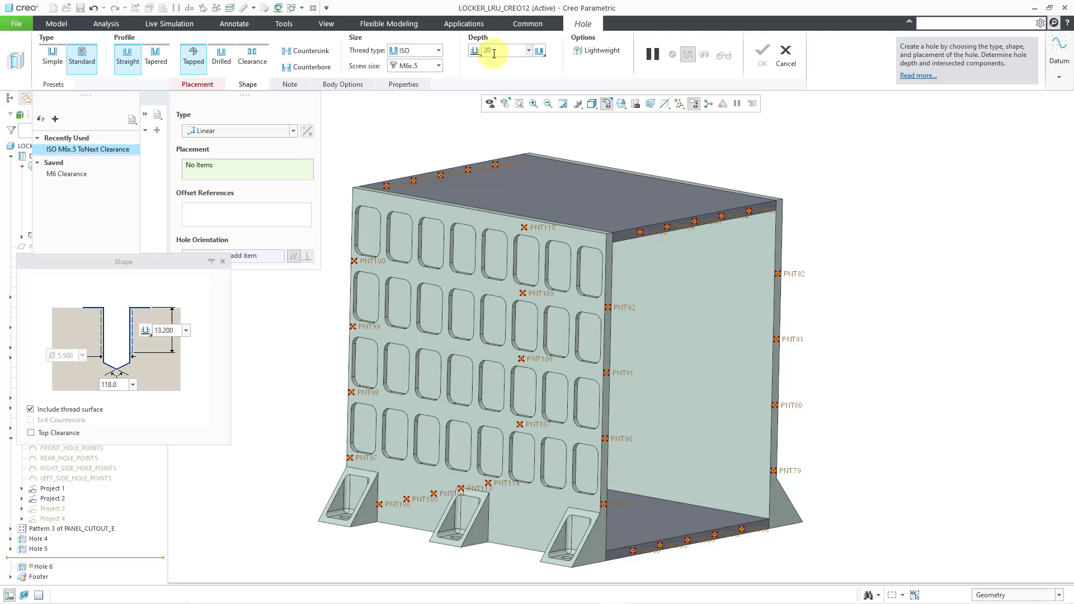
{"action": "key", "text": "Return"}
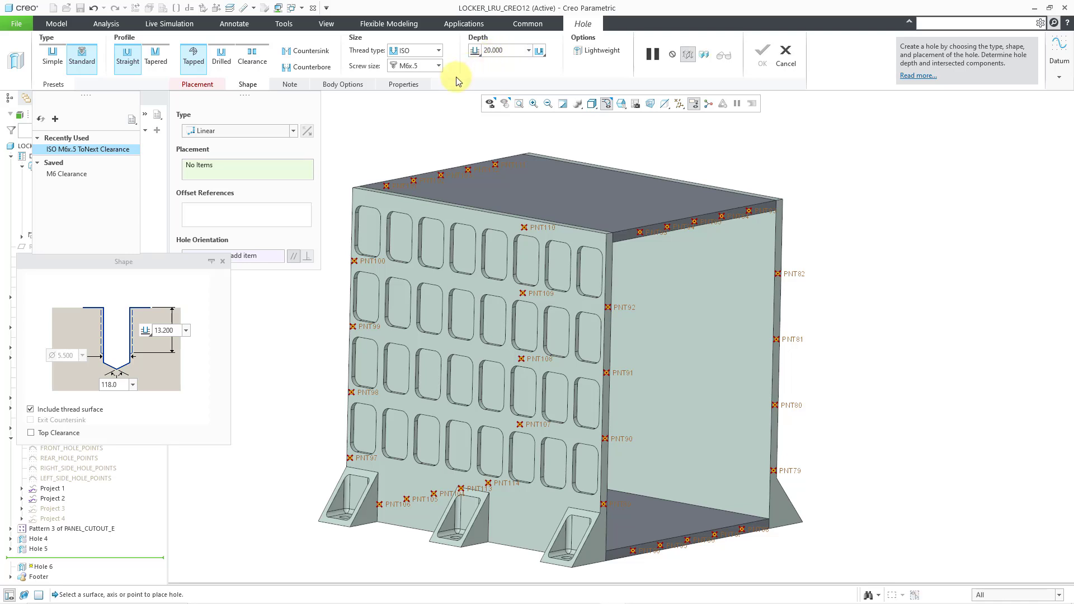
Place the tapped hole on point PNT83 on the top cover and save it as preset 'M6 Tapped'.
{"action": "left_click", "coordinate": [267, 129]}
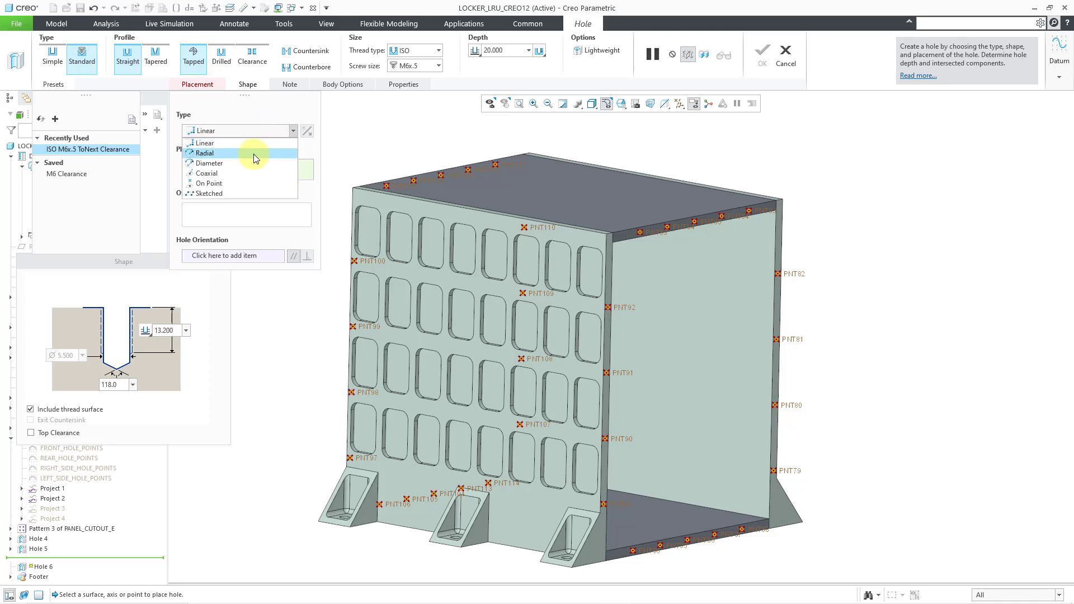
{"action": "left_click", "coordinate": [230, 184]}
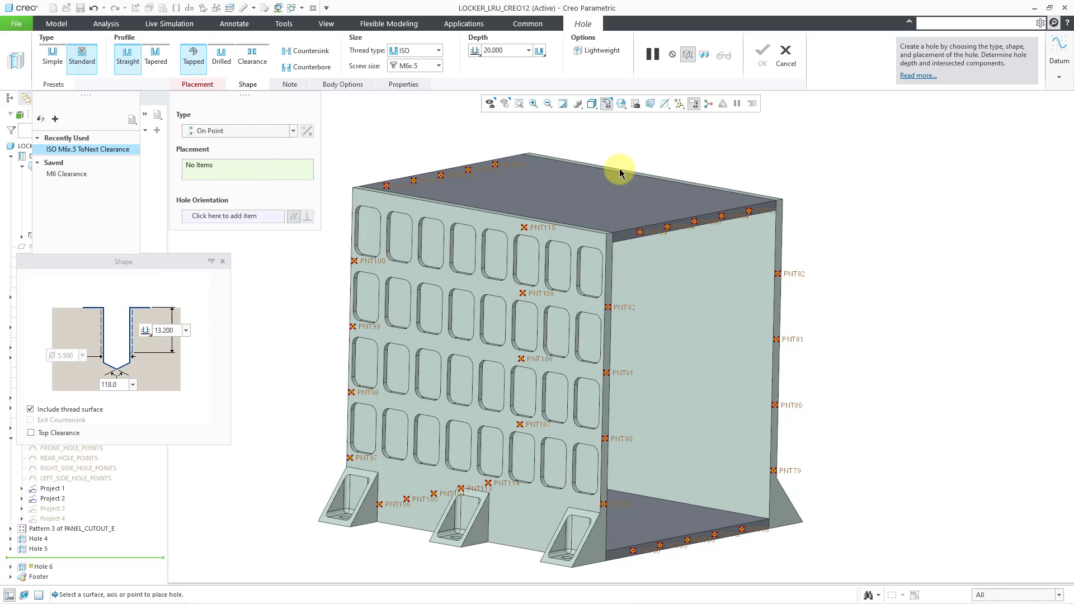
{"action": "left_click", "coordinate": [755, 212]}
{"action": "left_click", "coordinate": [762, 210]}
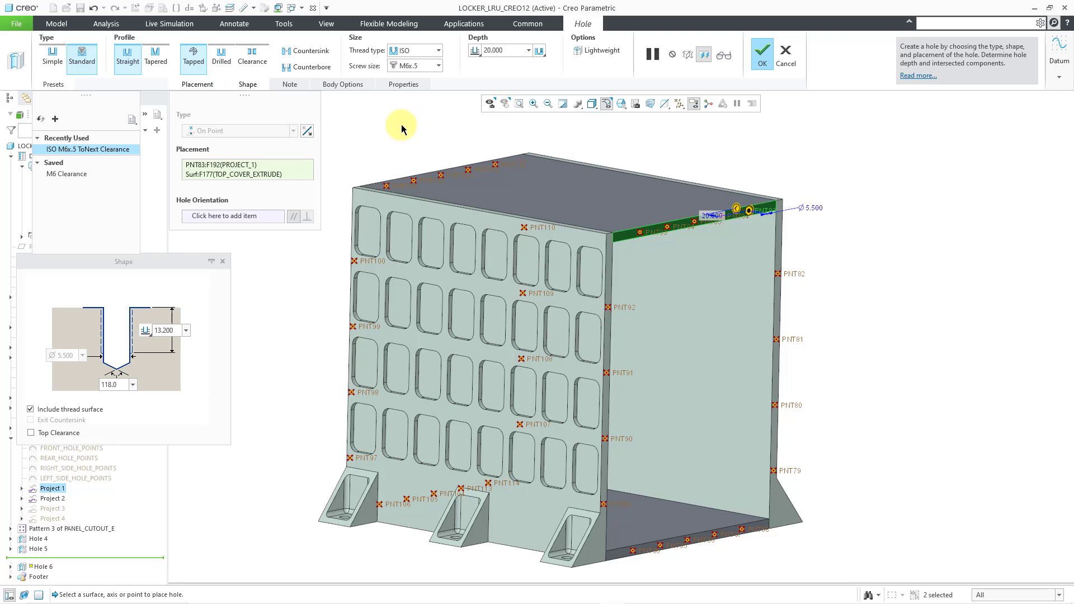
{"action": "left_click", "coordinate": [55, 120]}
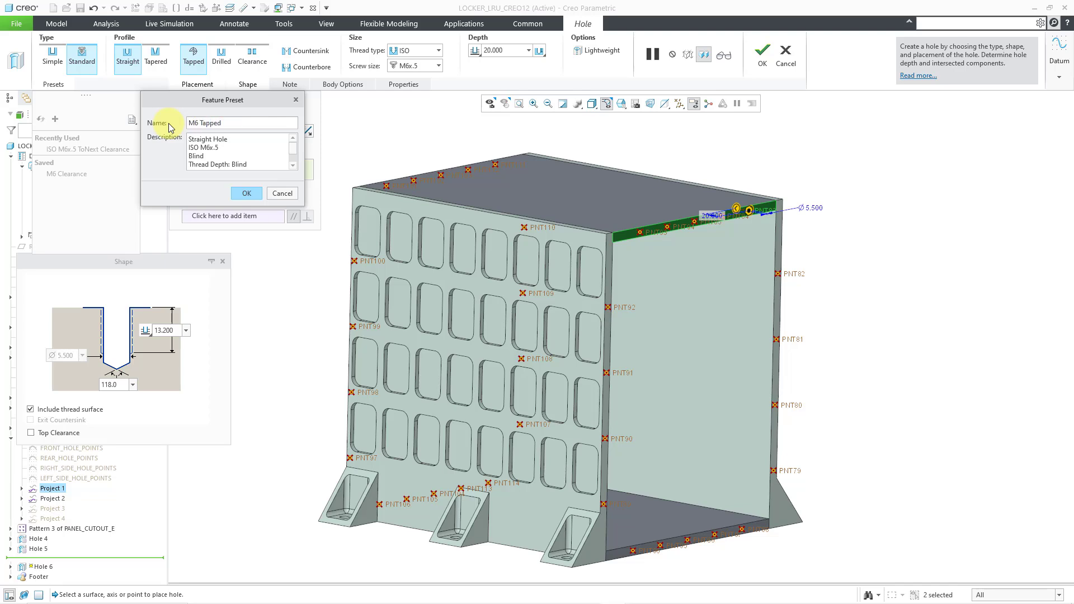
{"action": "key", "text": "Return"}
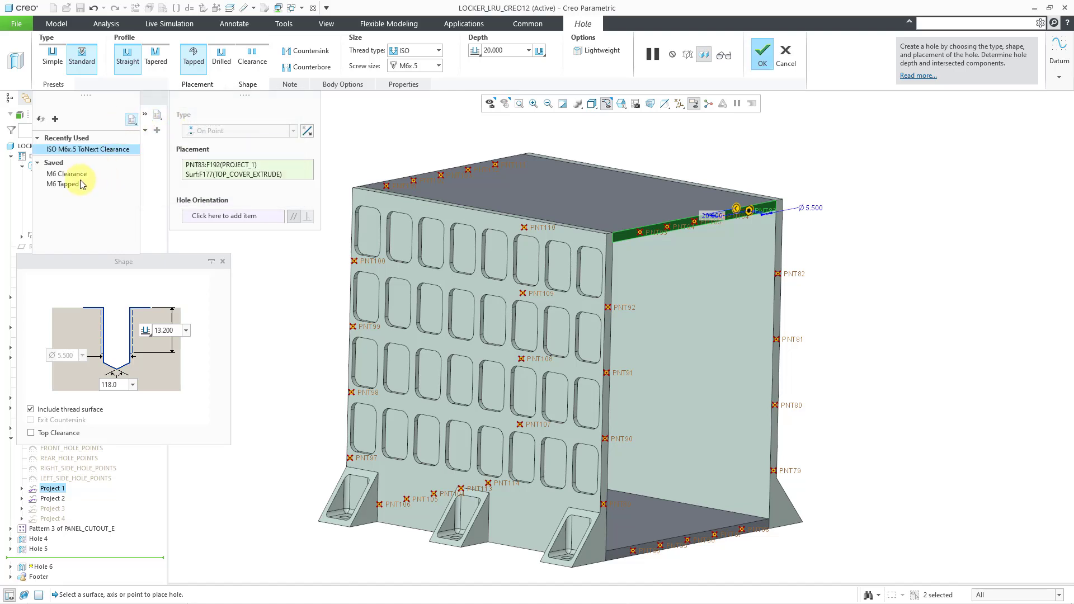
Finish Hole 6, clear the selection, and turn off datum point display.
{"action": "left_click", "coordinate": [762, 59]}
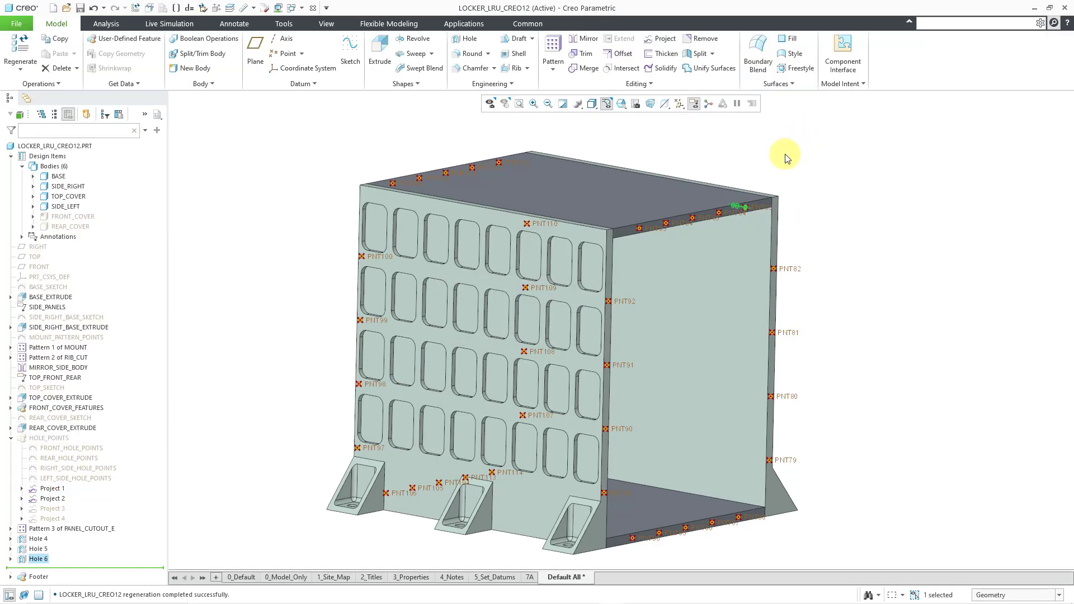
{"action": "left_click", "coordinate": [784, 156]}
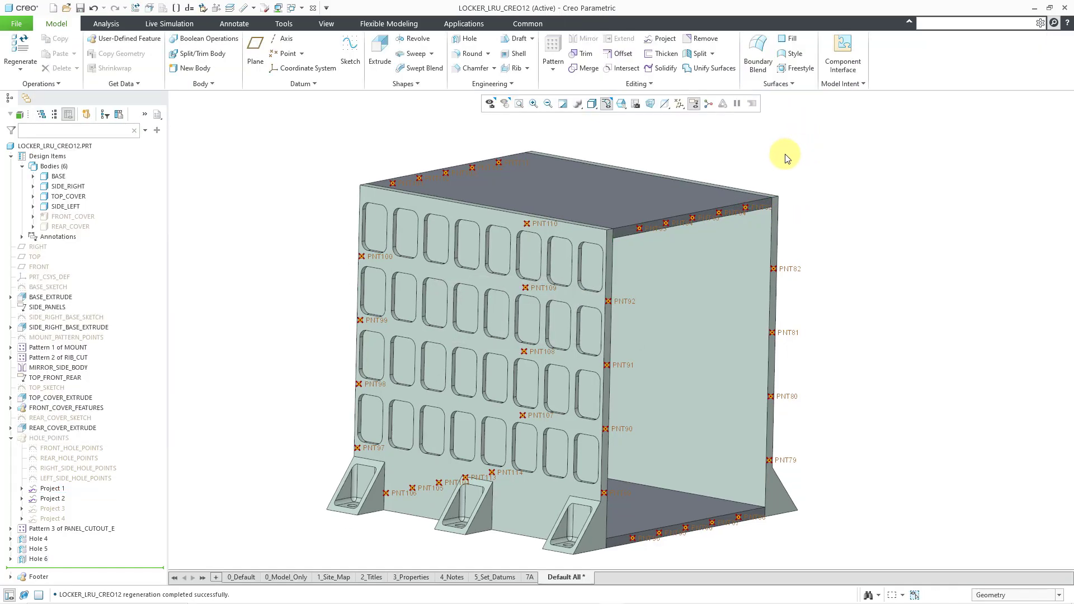
{"action": "left_click", "coordinate": [679, 104]}
{"action": "left_click", "coordinate": [738, 142]}
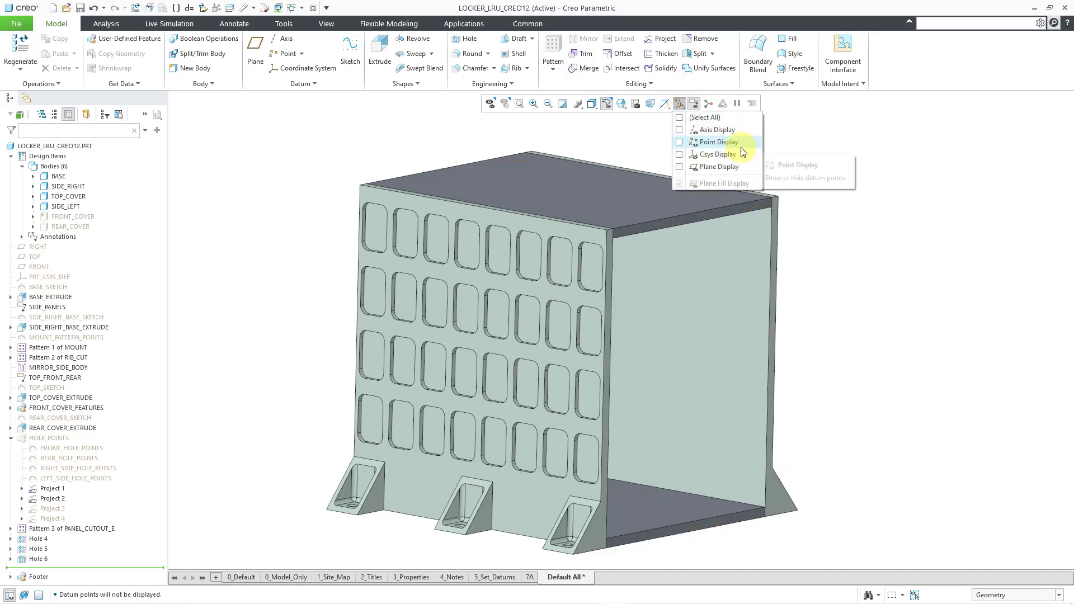
Redefine Hole 6 to cut TOP_COVER, SIDE_RIGHT, BASE and SIDE_LEFT instead of FRONT_COVER.
{"action": "left_click", "coordinate": [39, 560]}
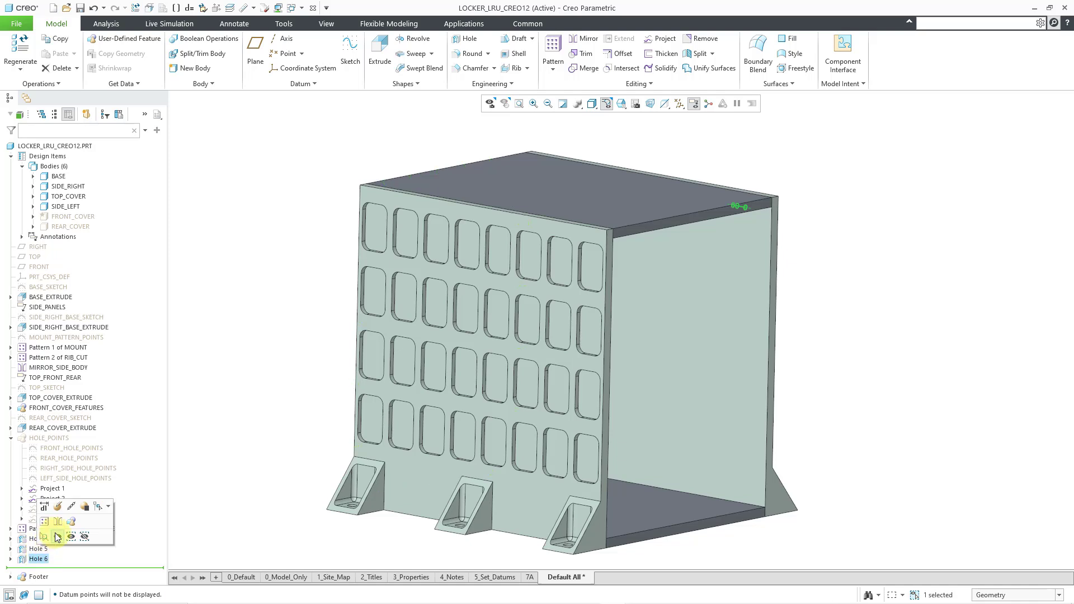
{"action": "left_click", "coordinate": [58, 506]}
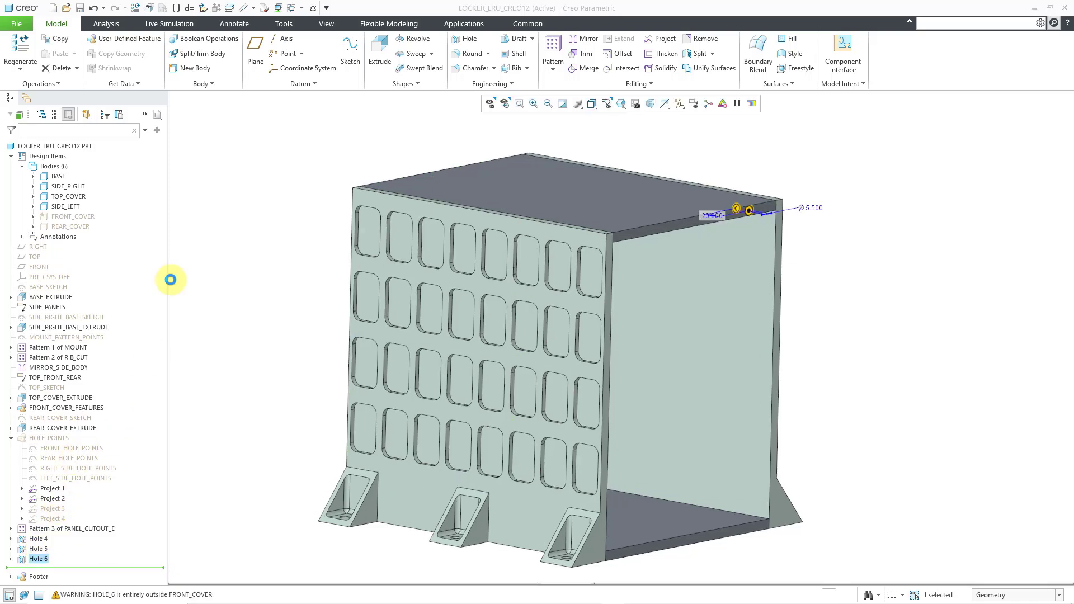
{"action": "left_click", "coordinate": [338, 84]}
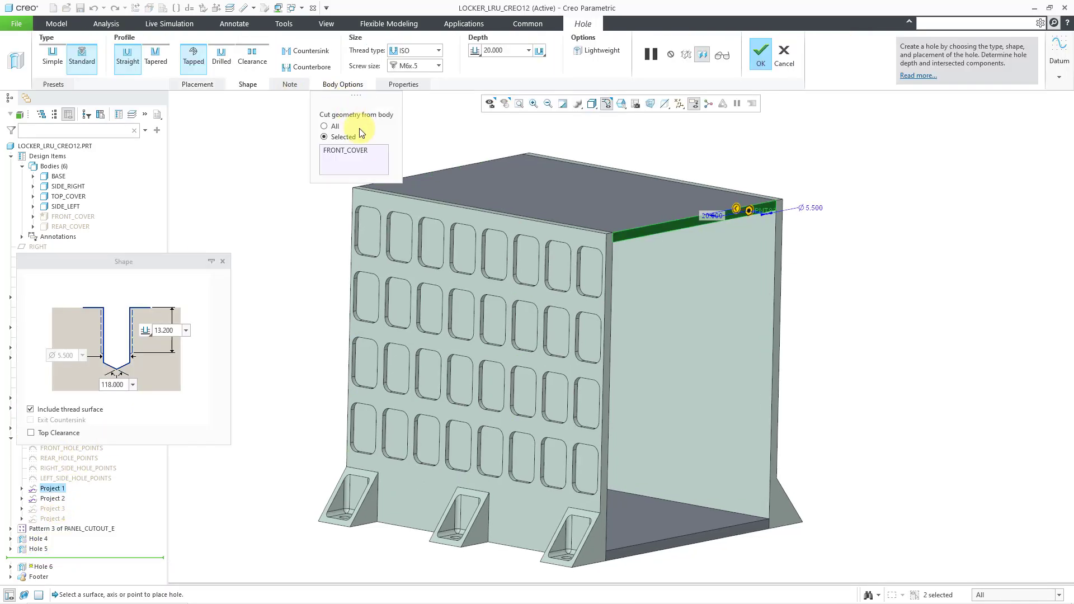
{"action": "right_click", "coordinate": [344, 155]}
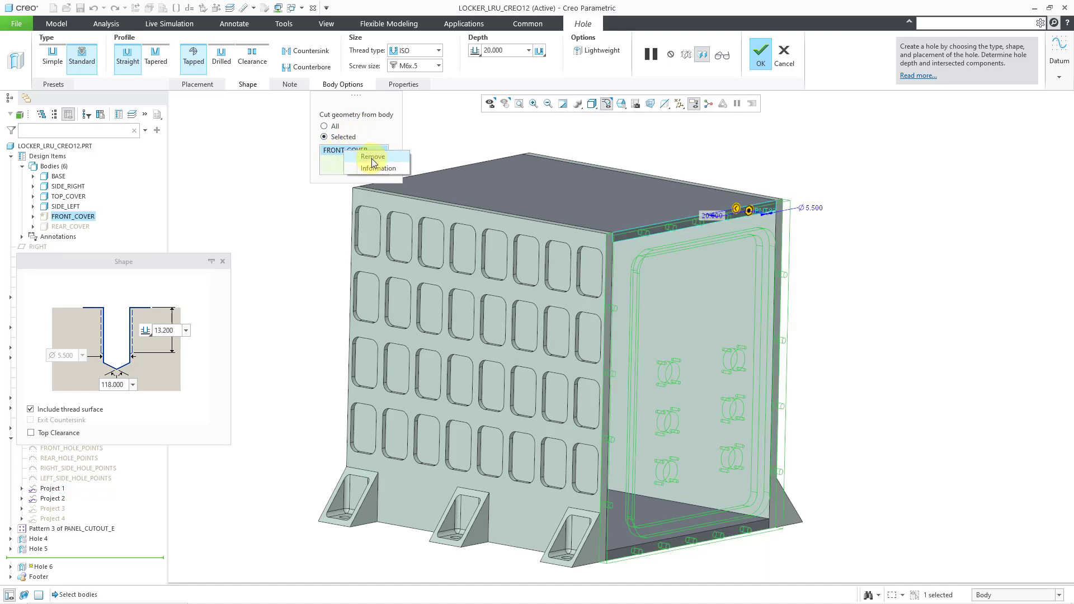
{"action": "left_click", "coordinate": [368, 163]}
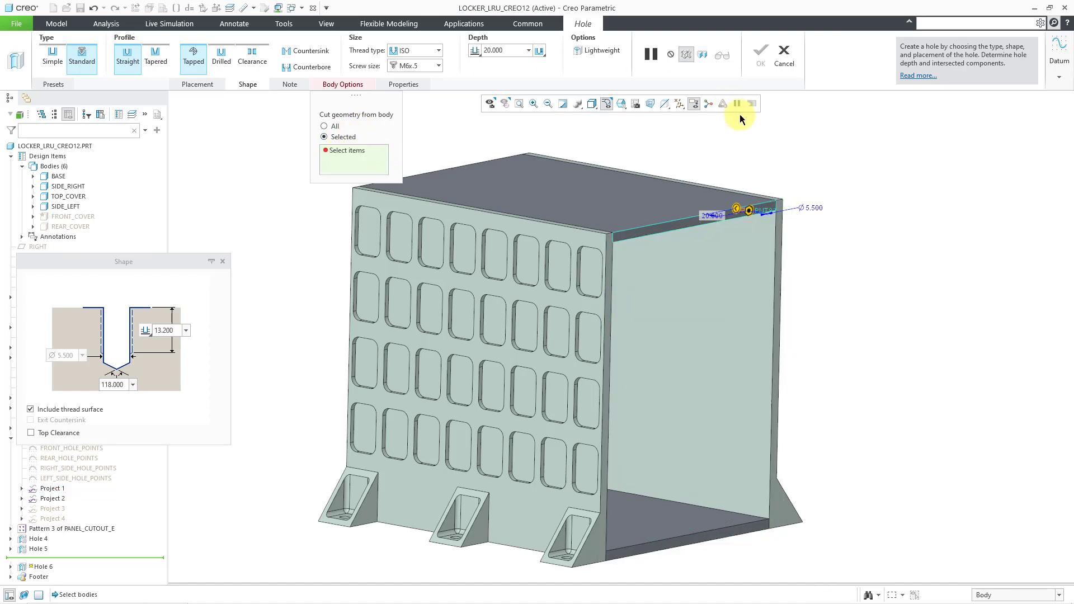
{"action": "left_click", "coordinate": [680, 224]}
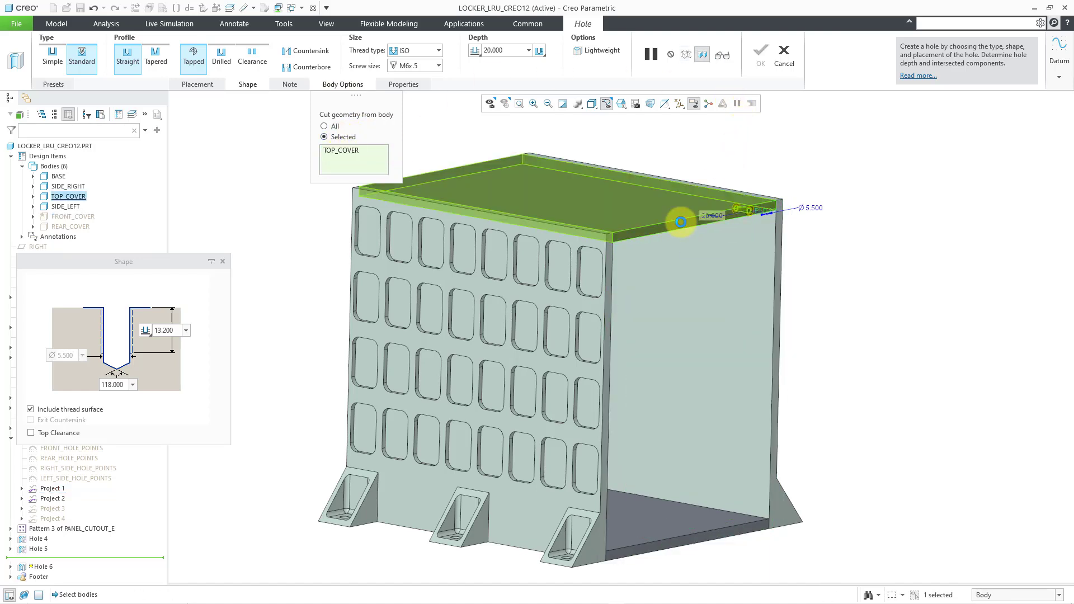
{"action": "left_click", "coordinate": [780, 261]}
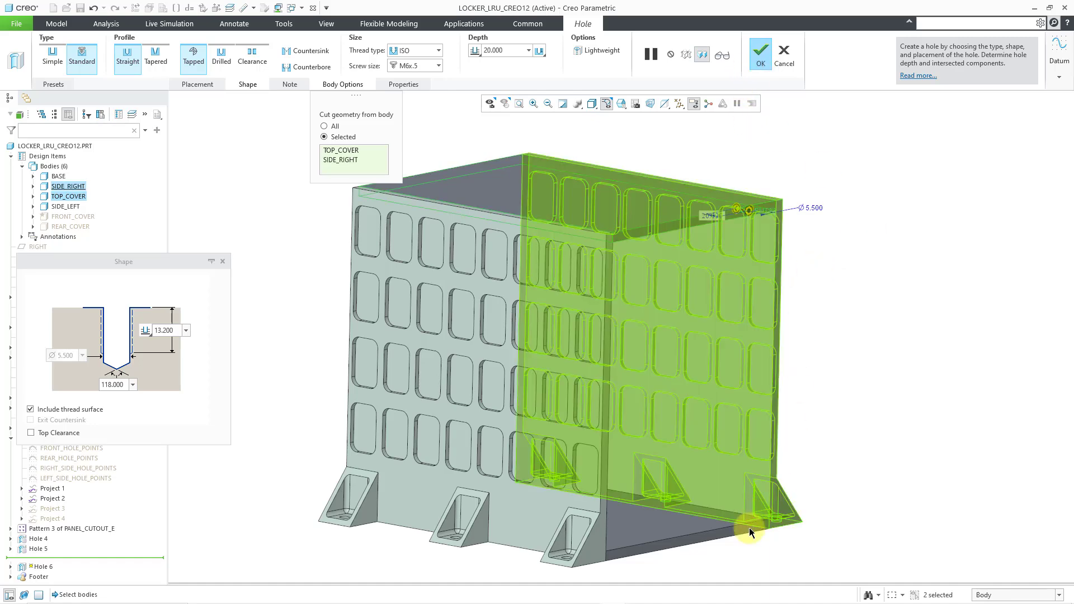
{"action": "left_click", "coordinate": [729, 531]}
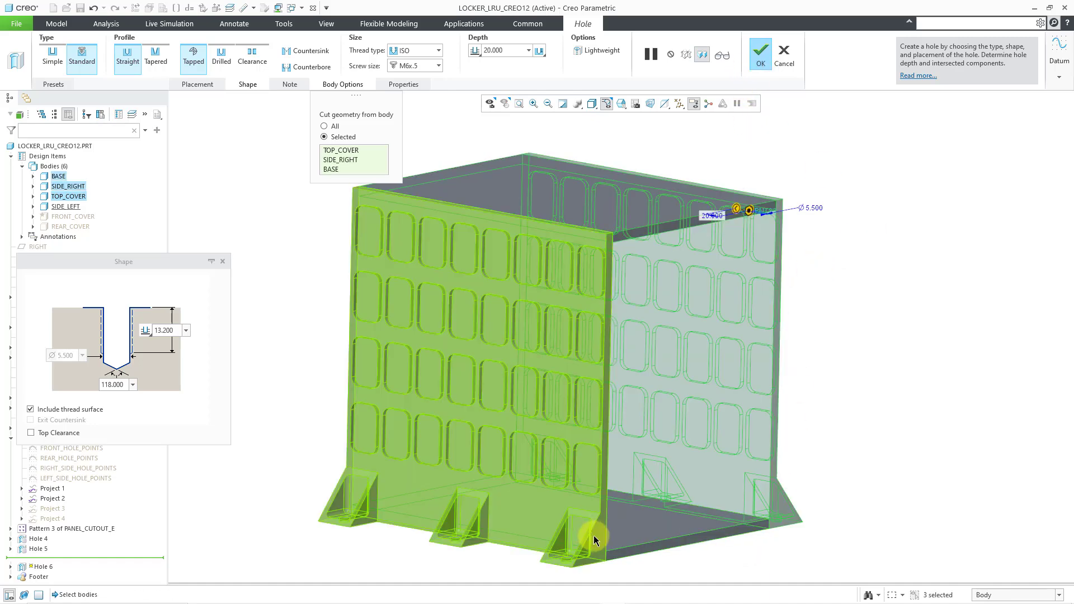
{"action": "left_click", "coordinate": [595, 536]}
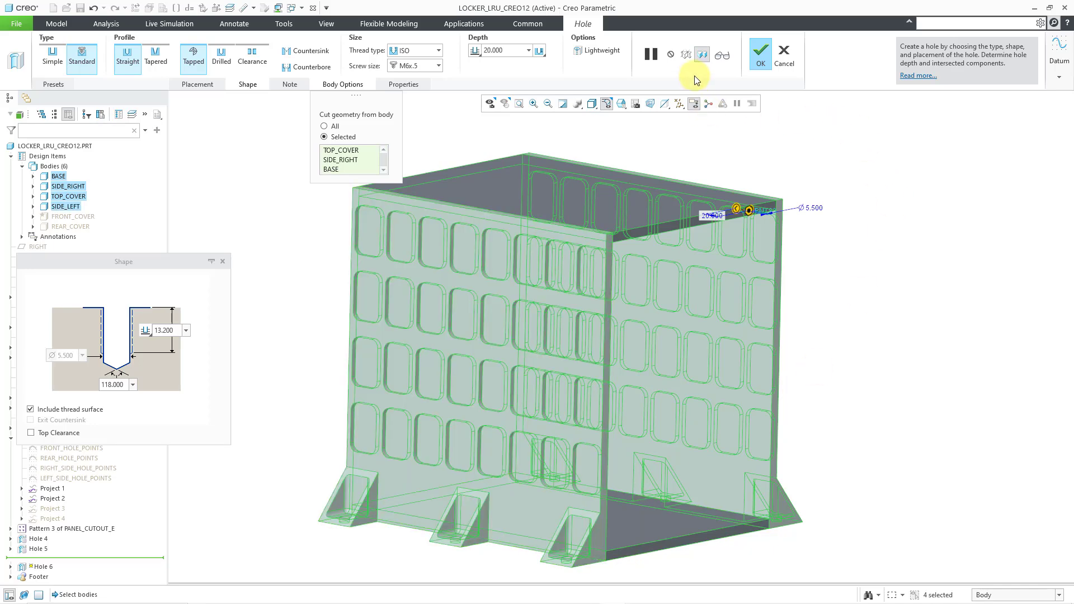
{"action": "left_click", "coordinate": [754, 54]}
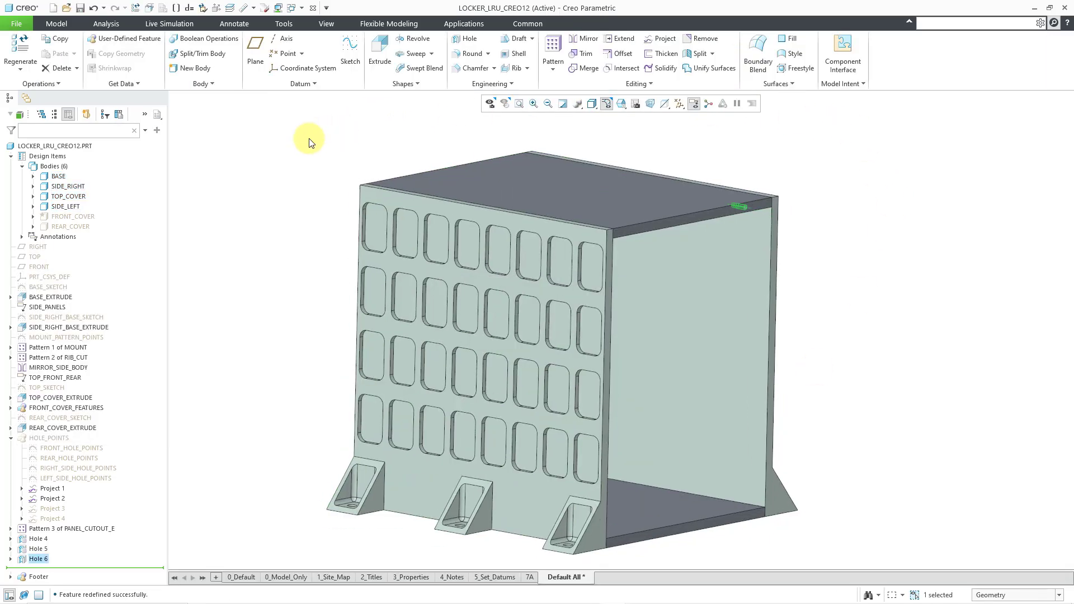
Start a point-type pattern of Hole 6 with datum points shown on the model.
{"action": "right_click", "coordinate": [247, 170]}
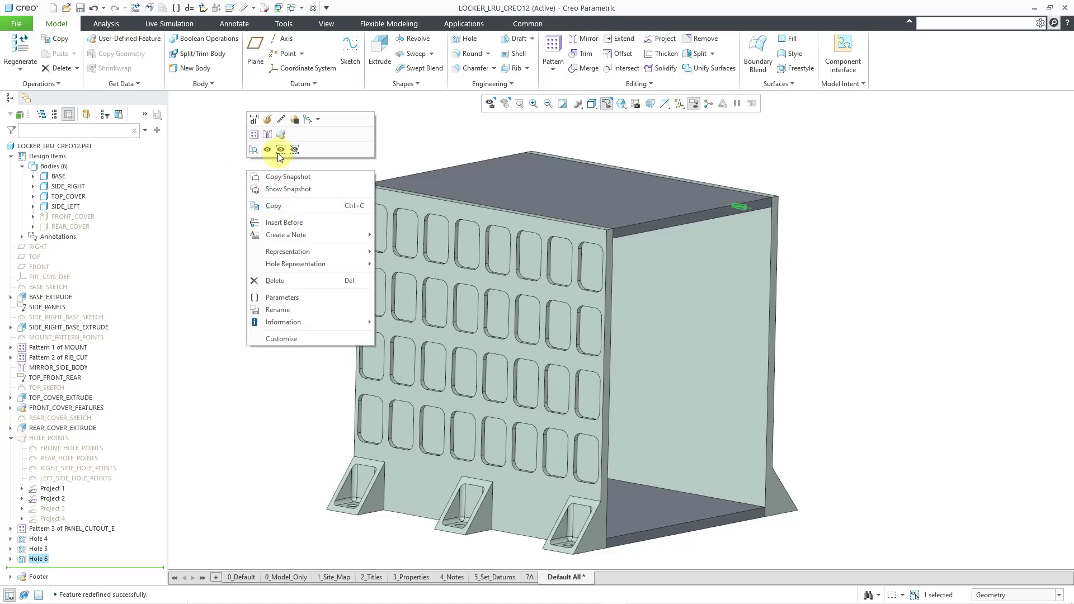
{"action": "left_click", "coordinate": [257, 134]}
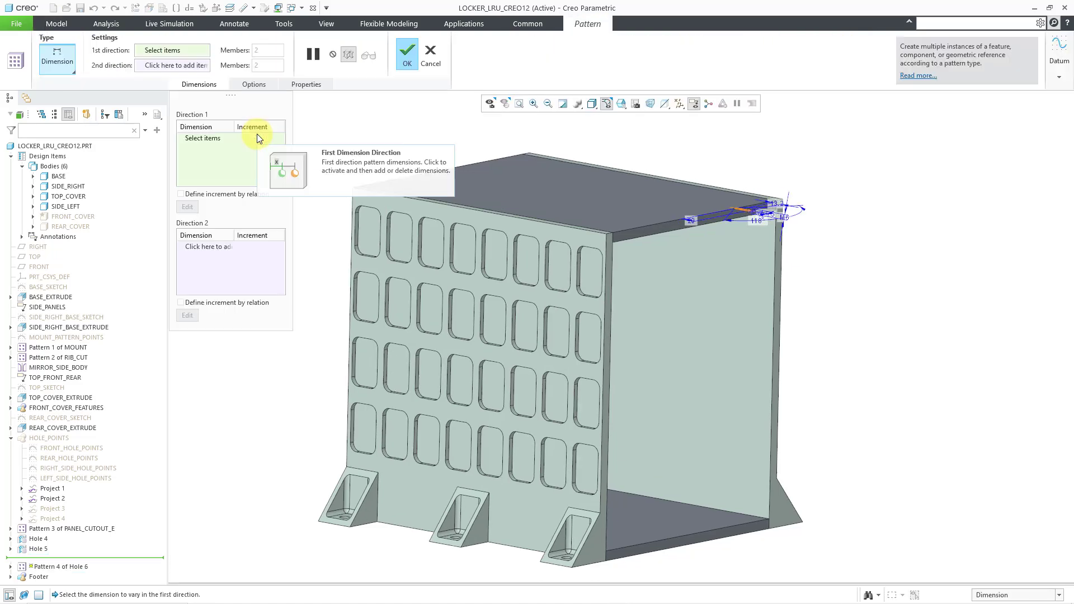
{"action": "left_click", "coordinate": [62, 66]}
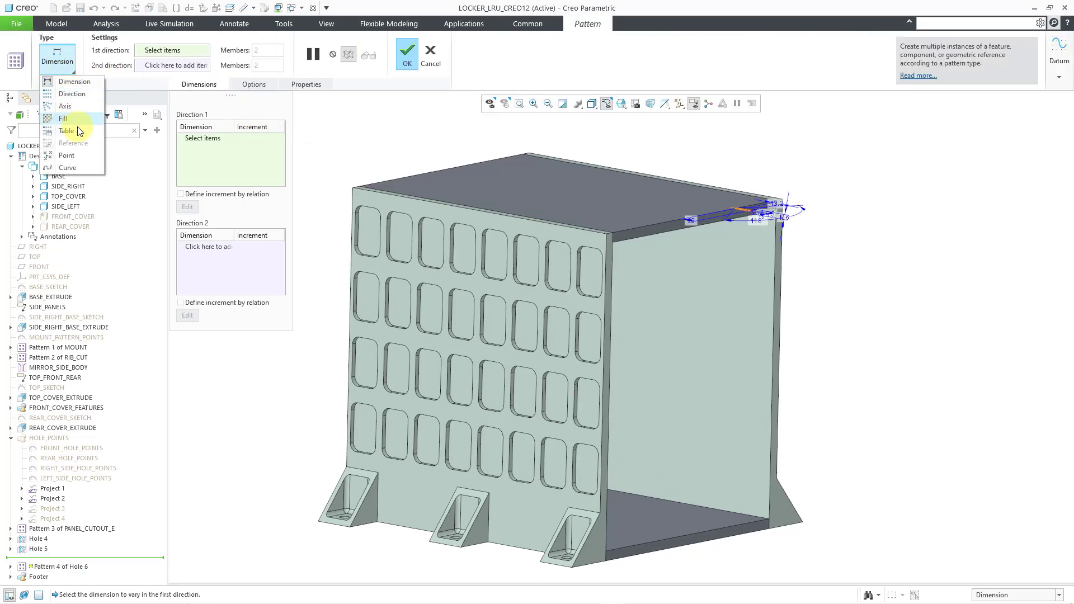
{"action": "left_click", "coordinate": [87, 160]}
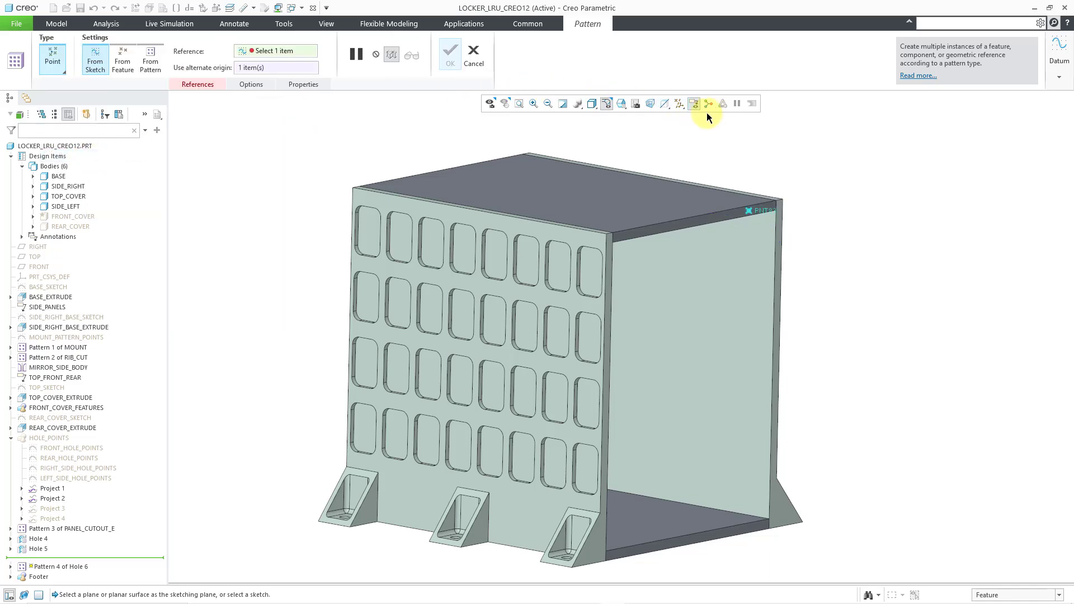
{"action": "left_click", "coordinate": [678, 106]}
{"action": "left_click", "coordinate": [718, 142]}
{"action": "left_click", "coordinate": [871, 237]}
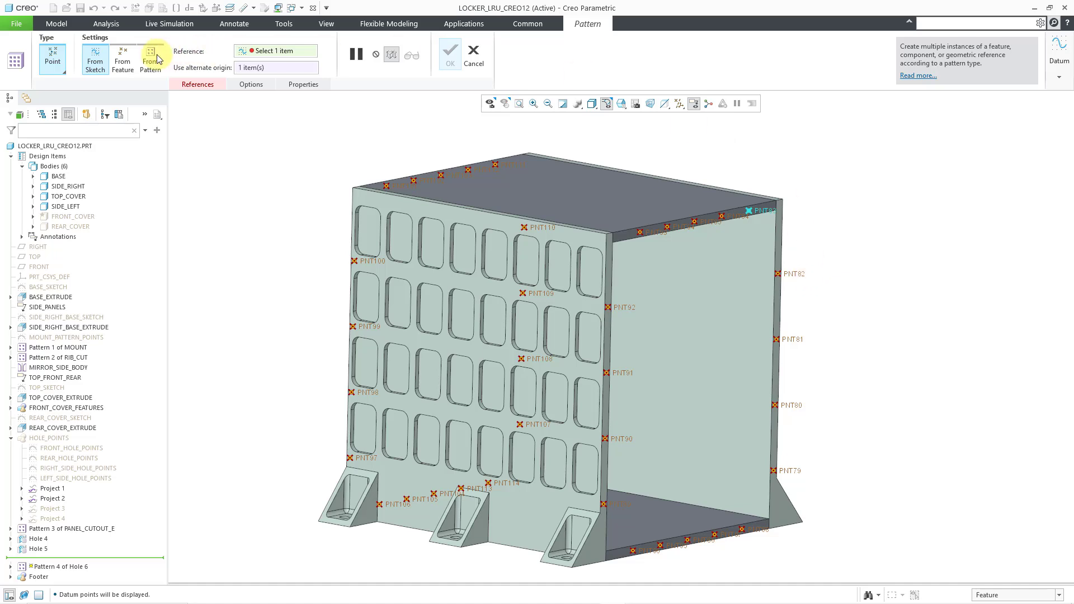
Drive the pattern from Project 1's points, confirm it, and hide the datum points.
{"action": "left_click", "coordinate": [127, 61]}
{"action": "left_click", "coordinate": [797, 272]}
{"action": "left_click", "coordinate": [450, 56]}
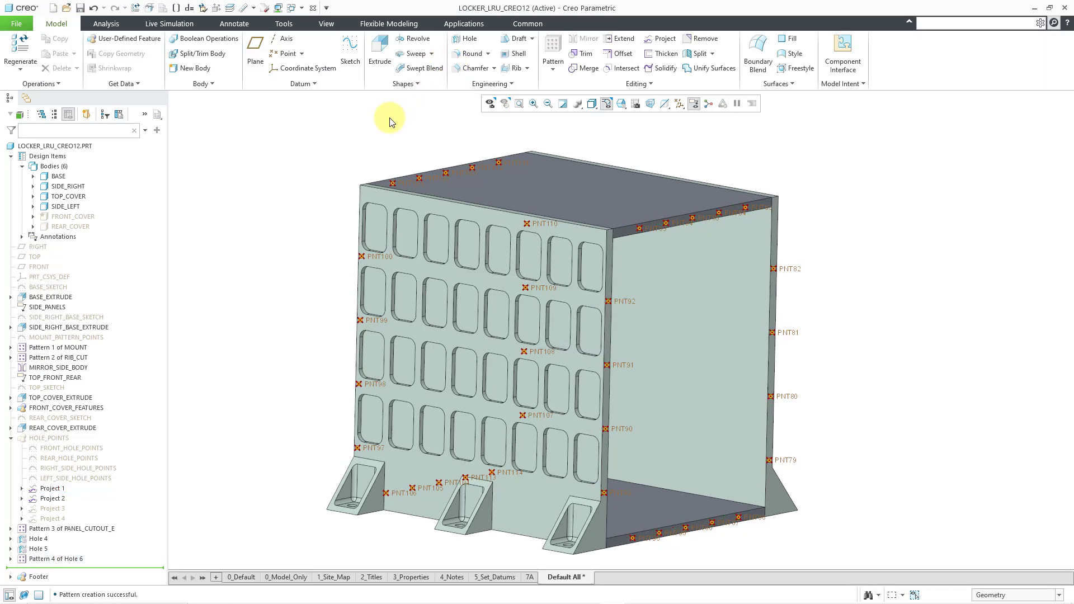
{"action": "left_click", "coordinate": [683, 106]}
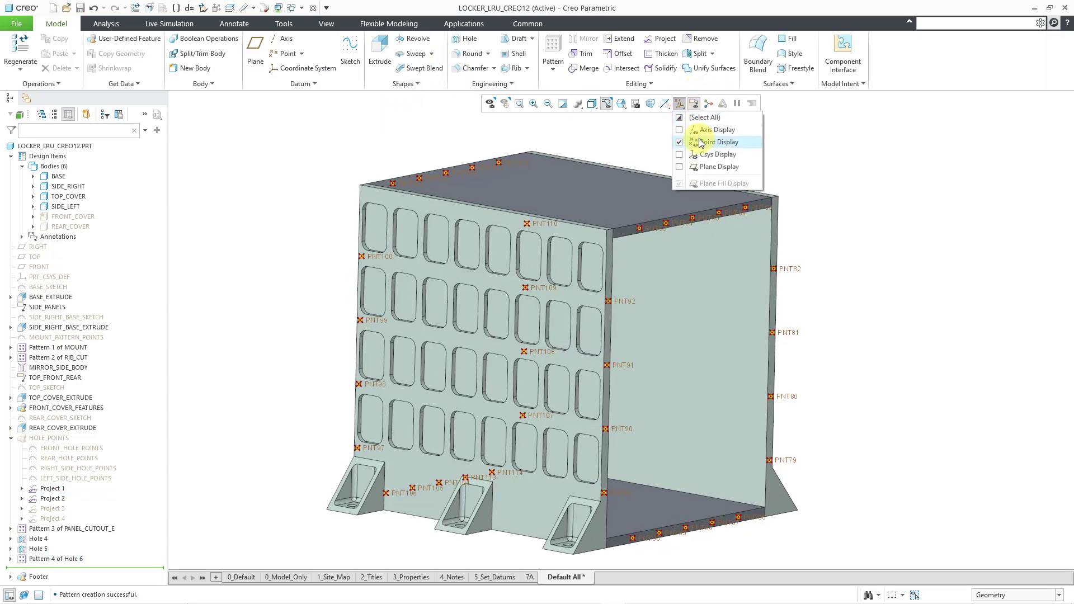
{"action": "left_click", "coordinate": [702, 141]}
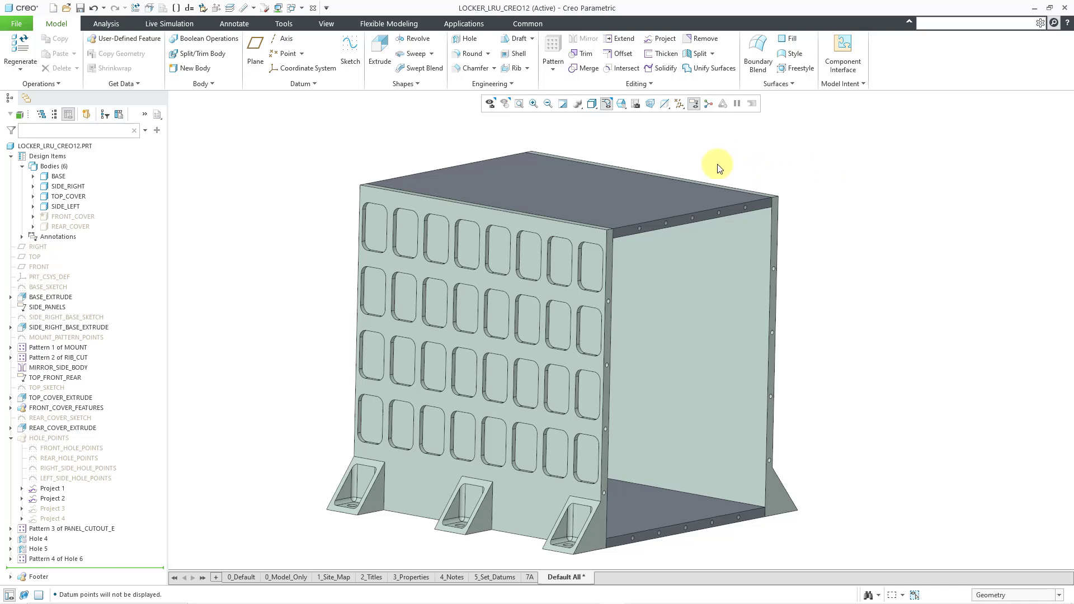
Switch to the LOCKER_LRU_02_CREO12 part window and expand Design Items in the model tree.
{"action": "left_click", "coordinate": [301, 8]}
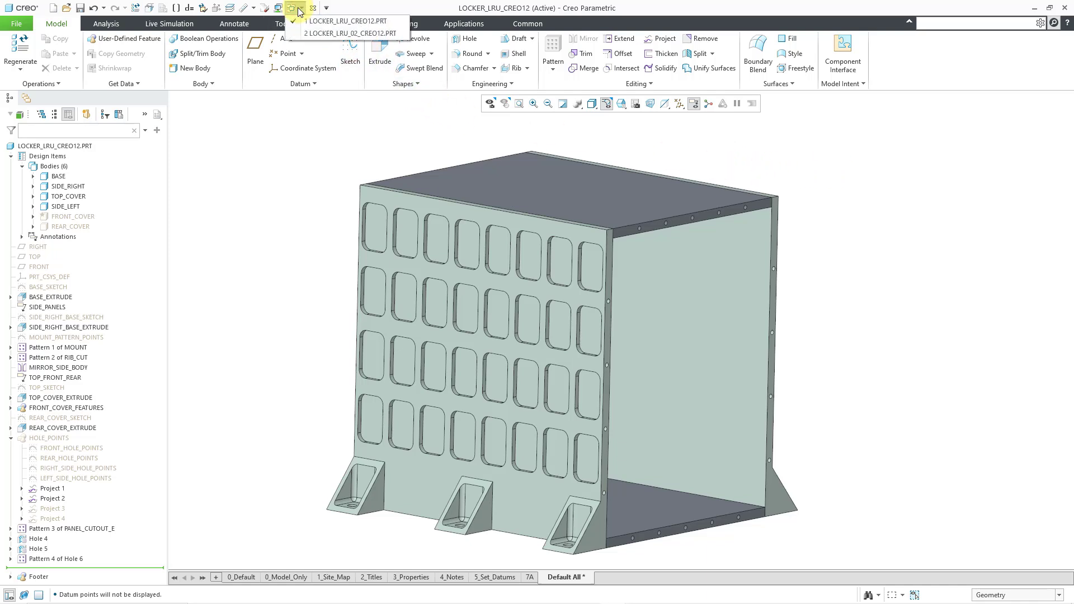
{"action": "left_click", "coordinate": [349, 33]}
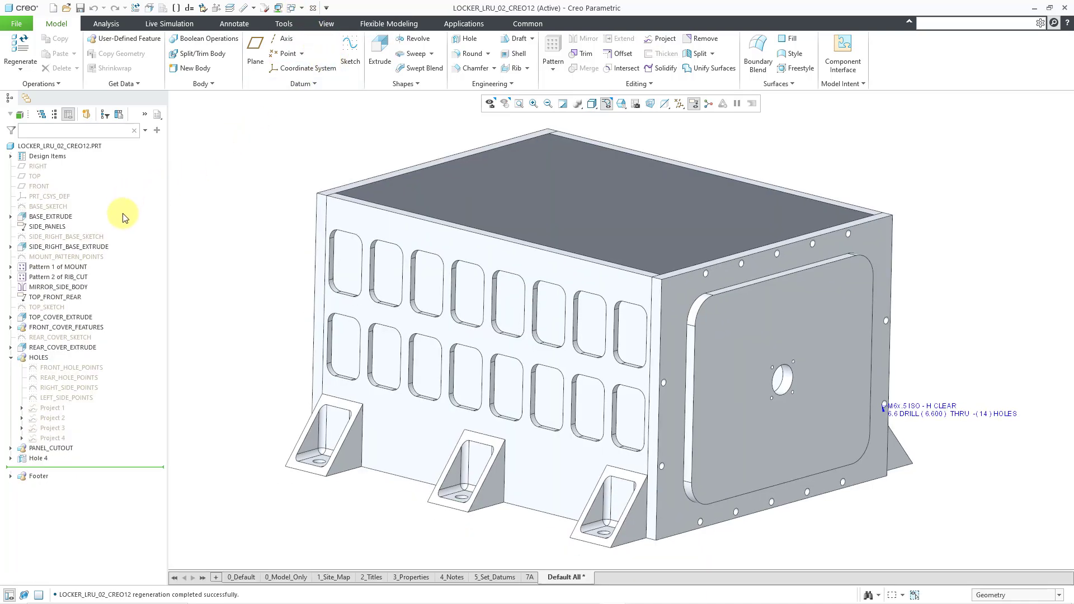
{"action": "left_click", "coordinate": [10, 157]}
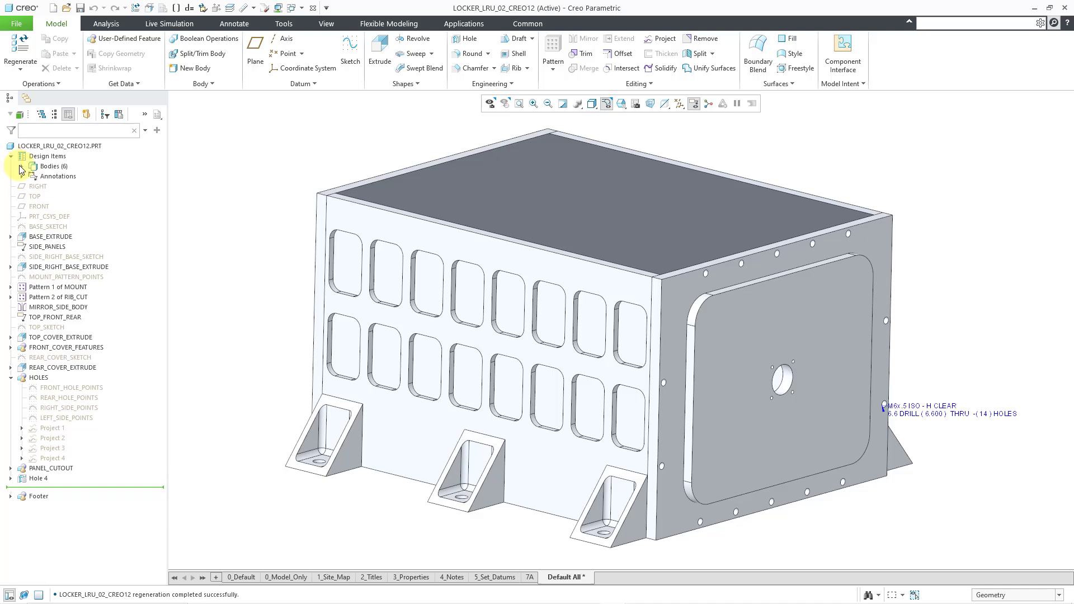
Hide the FRONT_COVER and REAR_COVER bodies.
{"action": "left_click", "coordinate": [22, 167]}
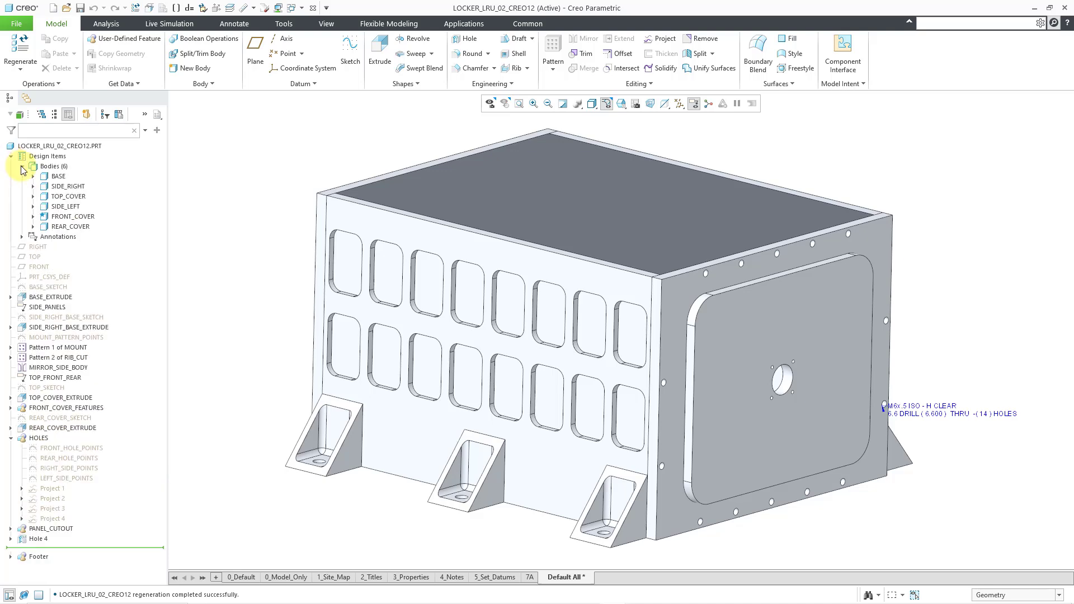
{"action": "left_click", "coordinate": [91, 218]}
{"action": "left_click", "coordinate": [112, 195]}
{"action": "left_click", "coordinate": [85, 226]}
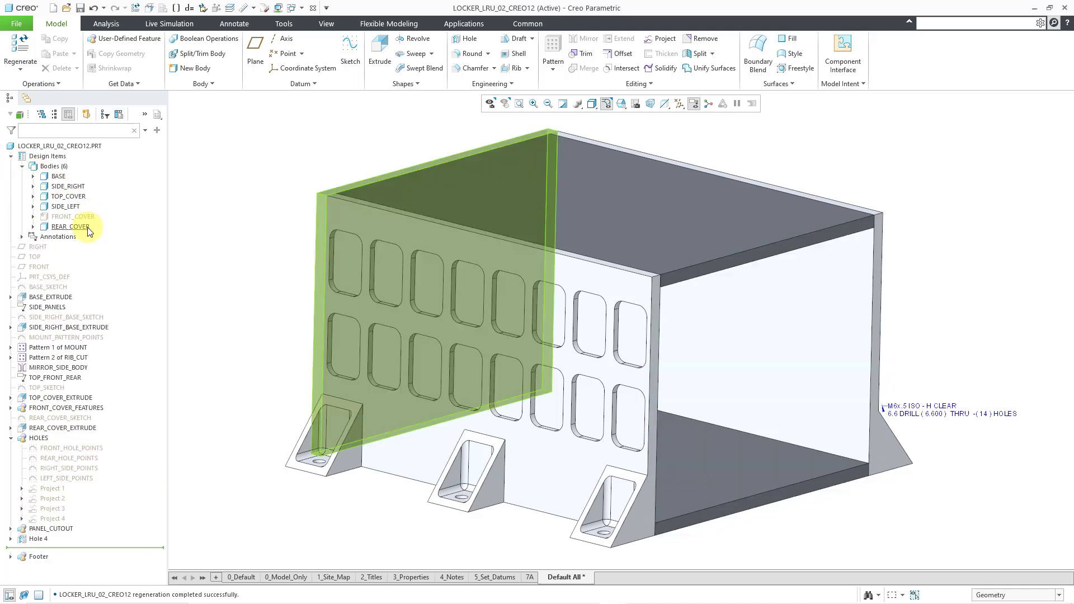
{"action": "left_click", "coordinate": [107, 208]}
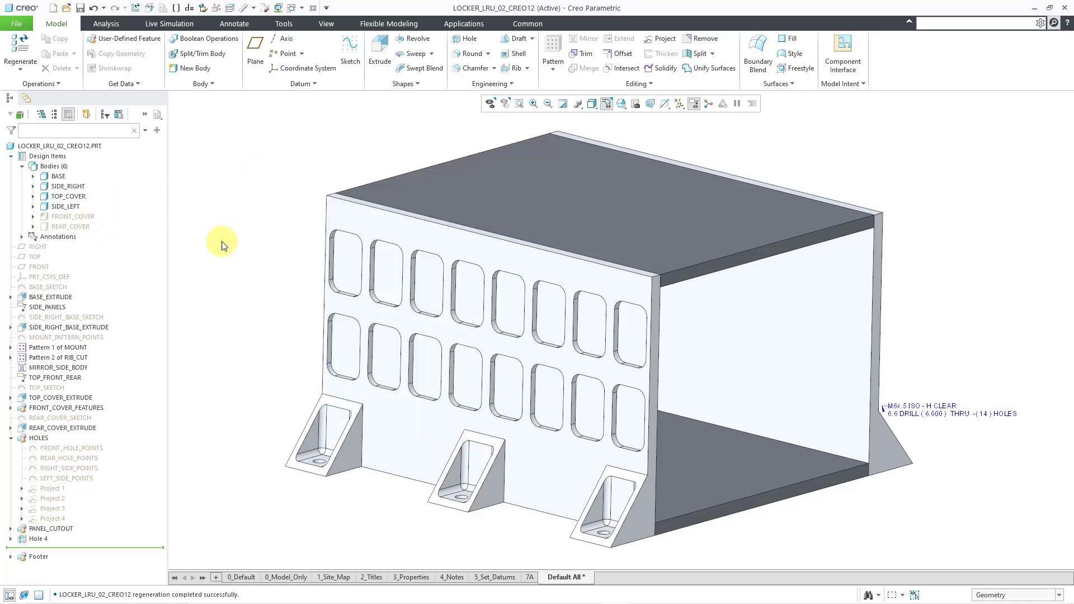
Show the Project 1 points, turn off annotation display, and enable datum point display.
{"action": "left_click", "coordinate": [52, 488]}
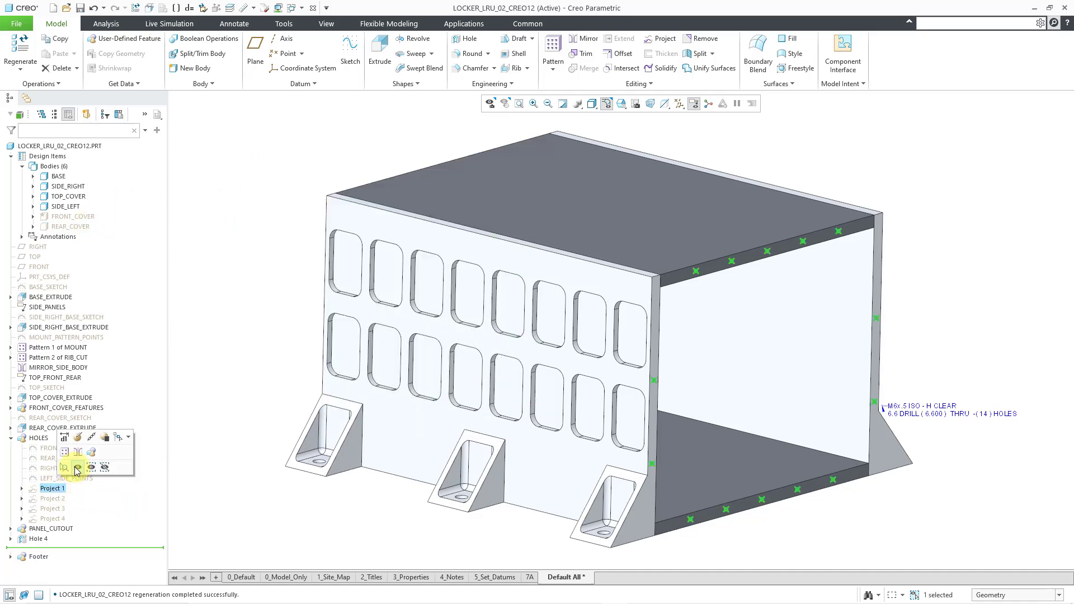
{"action": "left_click", "coordinate": [82, 471]}
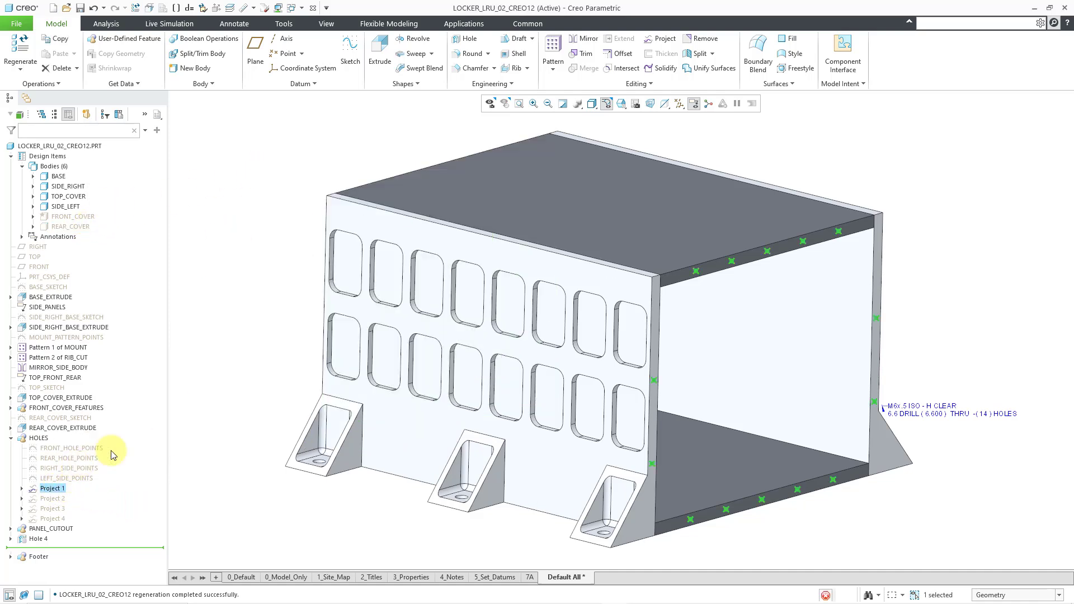
{"action": "left_click", "coordinate": [694, 104]}
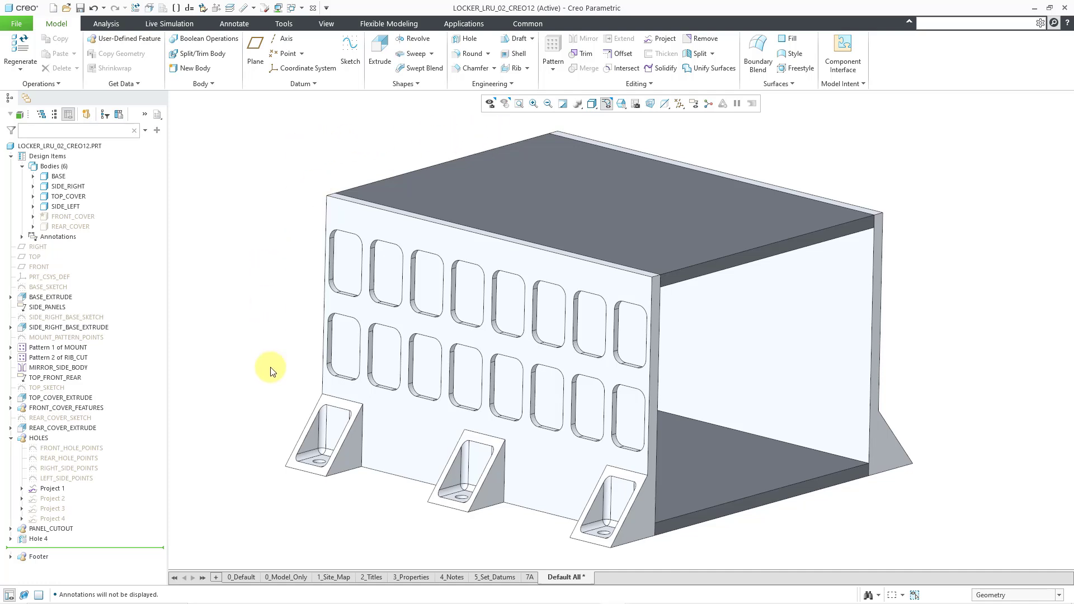
{"action": "left_click", "coordinate": [679, 104]}
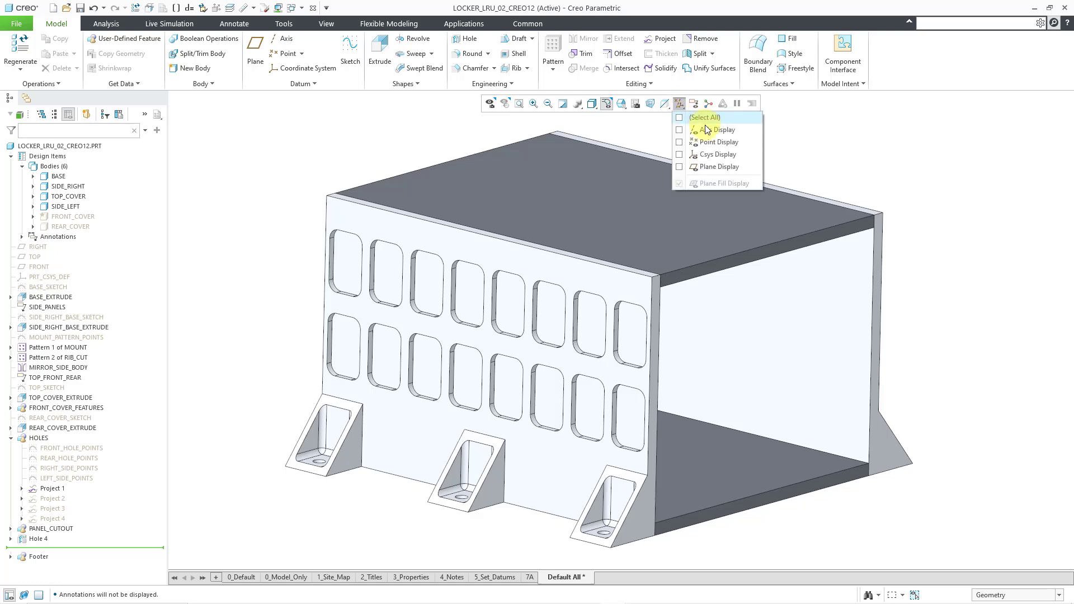
{"action": "left_click", "coordinate": [714, 142]}
{"action": "left_click", "coordinate": [375, 131]}
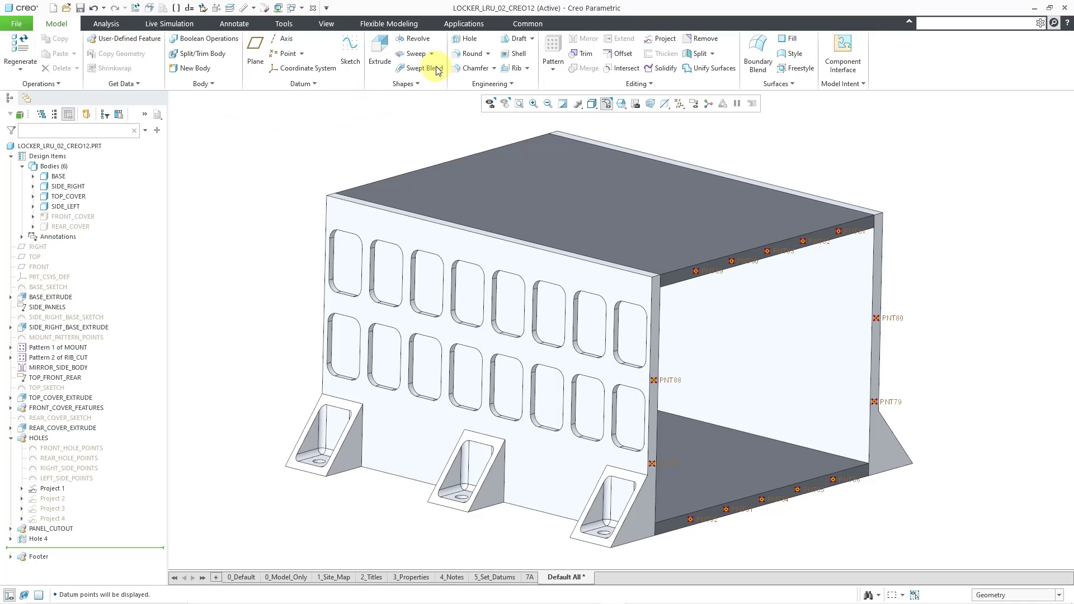
Create a hole from the M6 Tapped preset placed on point PNT81 on the top cover's front face.
{"action": "left_click", "coordinate": [470, 39]}
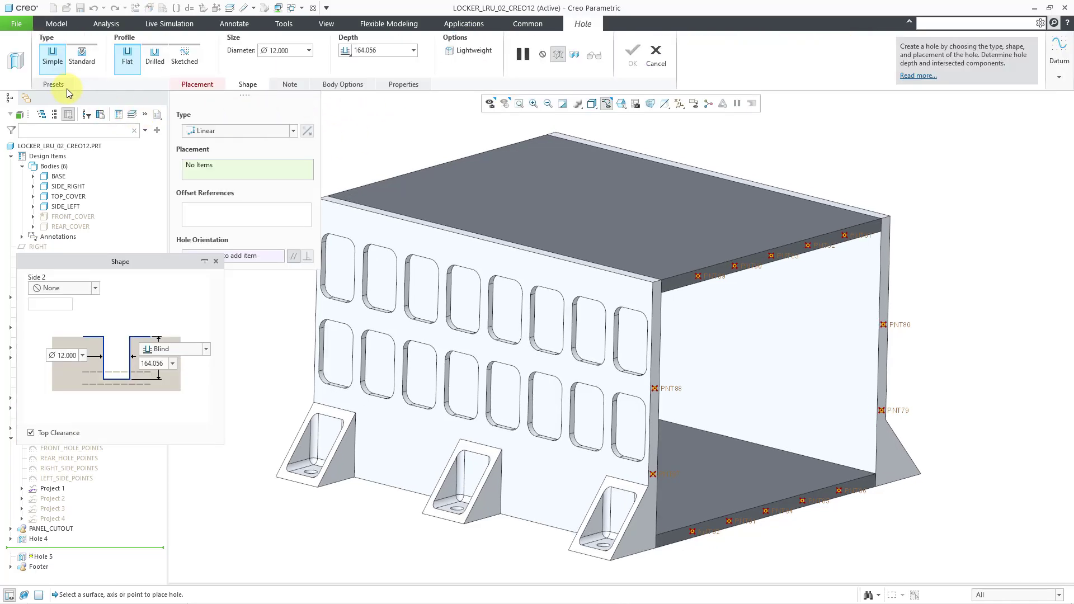
{"action": "left_click", "coordinate": [62, 87]}
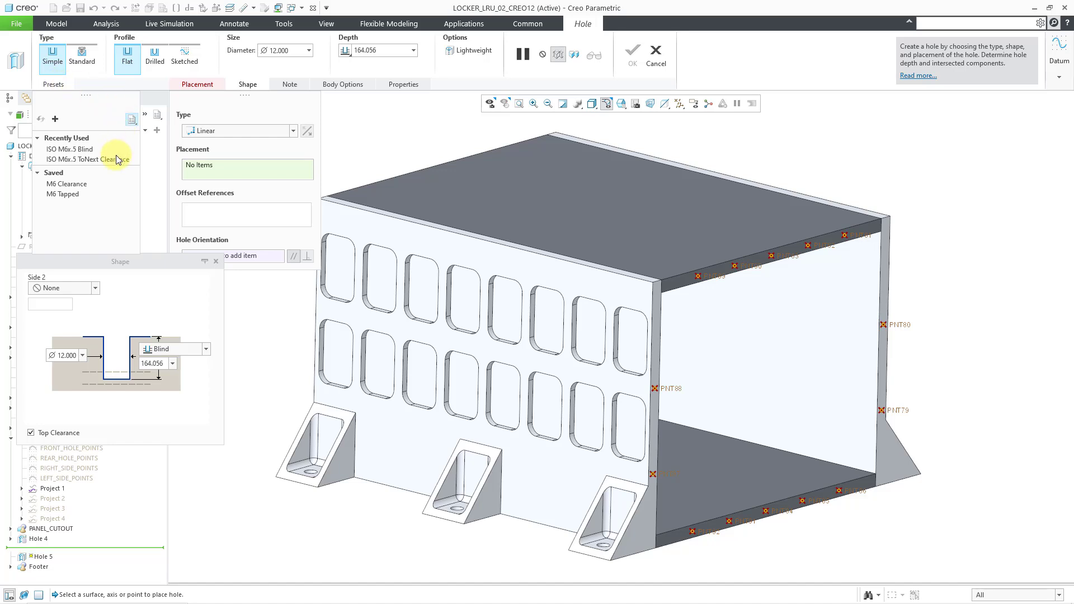
{"action": "mouse_move", "coordinate": [82, 197]}
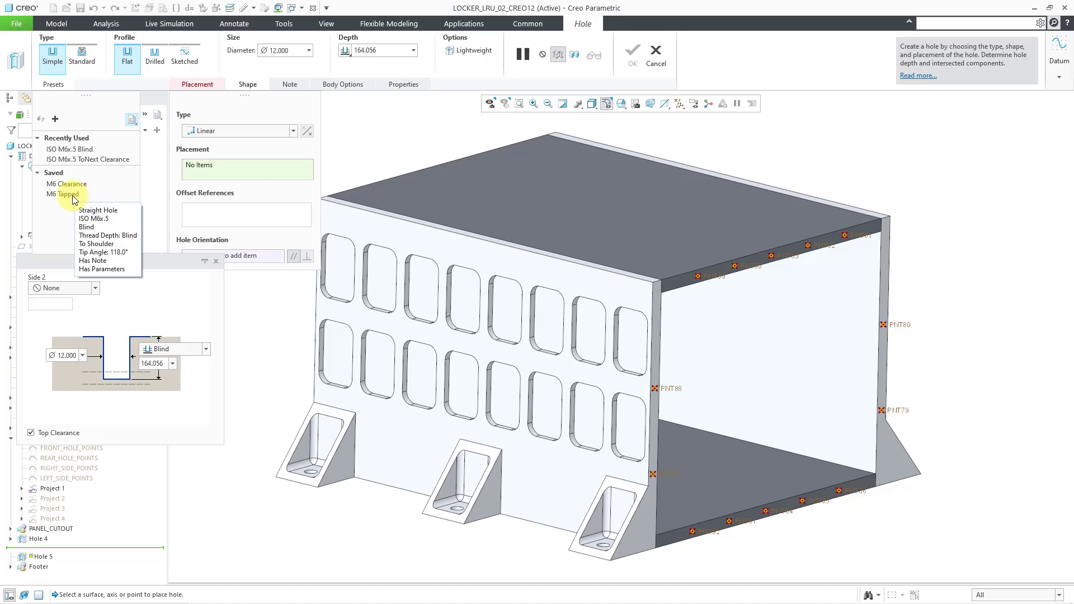
{"action": "left_click", "coordinate": [73, 195]}
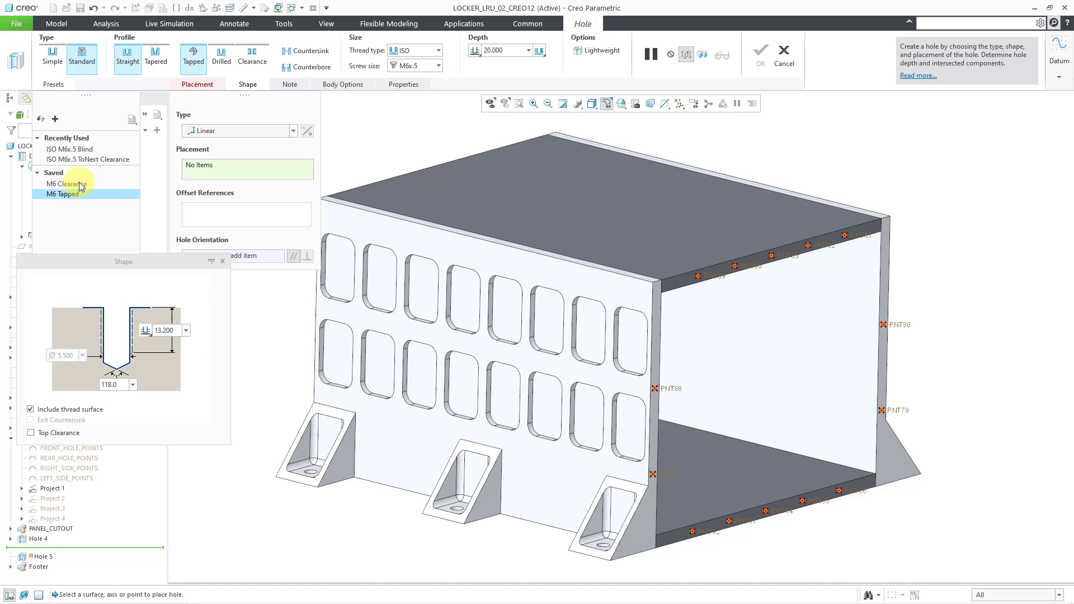
{"action": "left_click", "coordinate": [265, 131]}
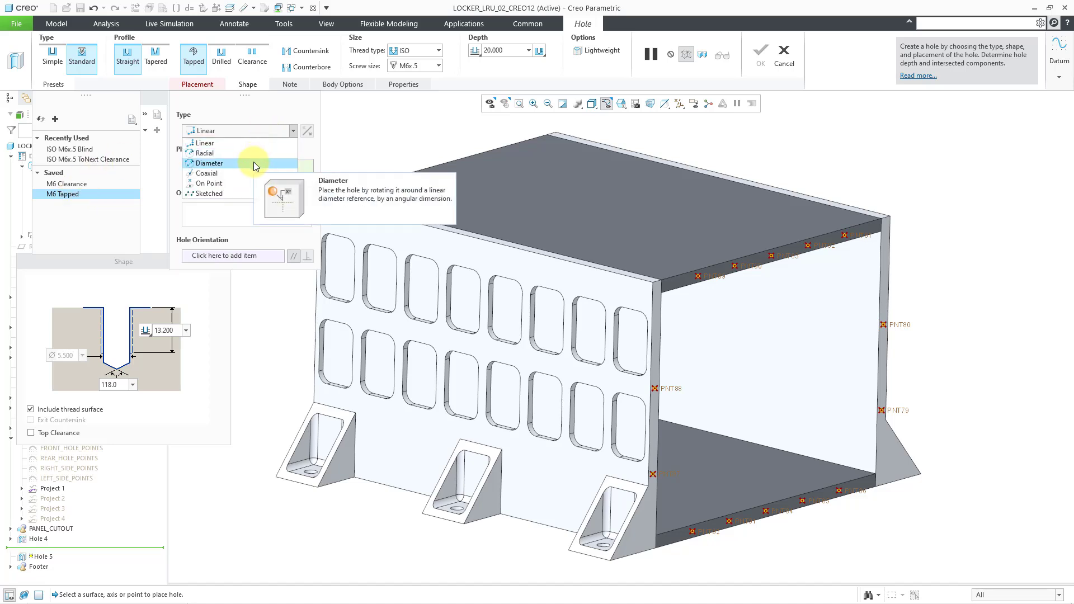
{"action": "left_click", "coordinate": [243, 182]}
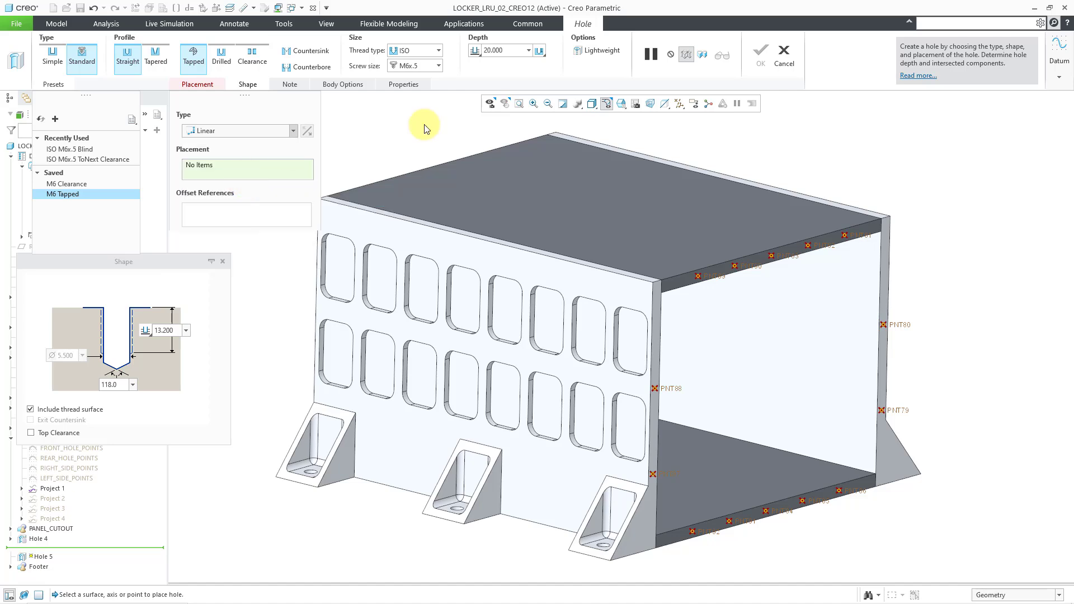
{"action": "left_click", "coordinate": [855, 234]}
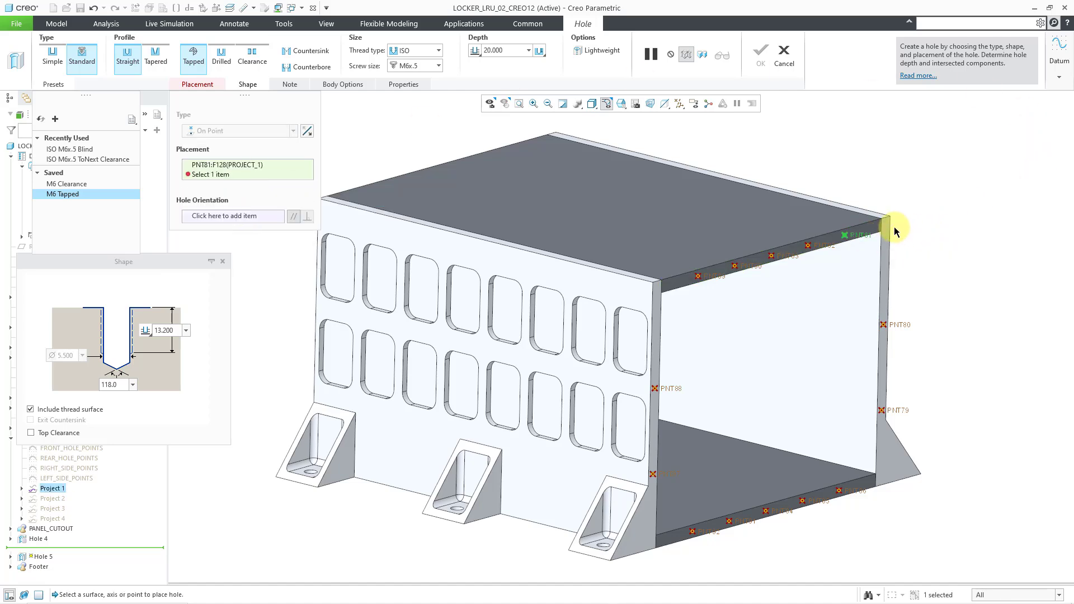
{"action": "left_click", "coordinate": [872, 230], "text": "ctrl"}
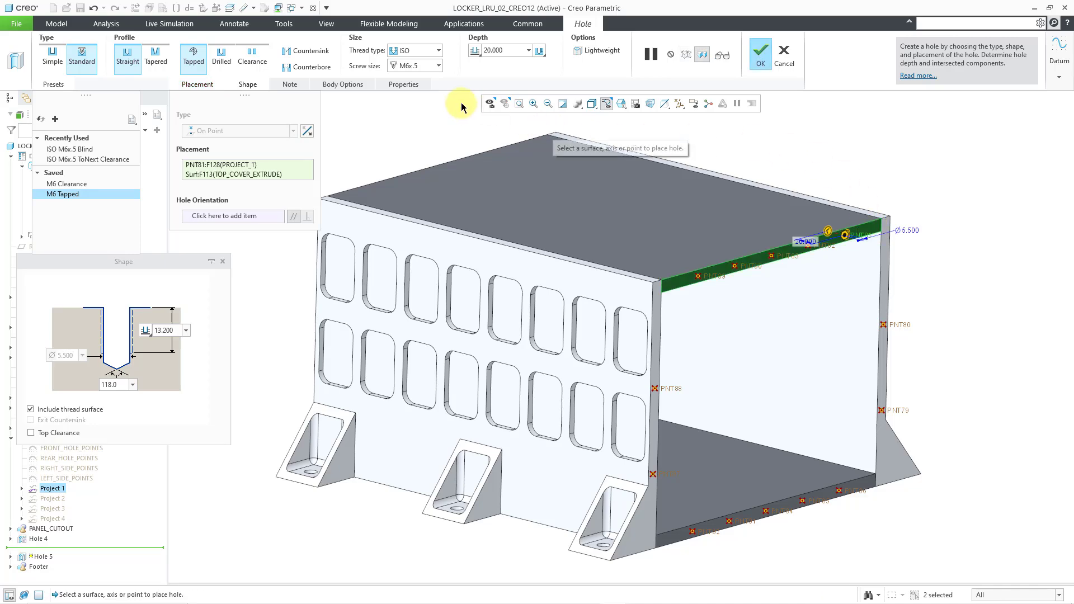
Make the hole cut TOP_COVER, SIDE_RIGHT, BASE and the front panel instead of FRONT_COVER, then finish it.
{"action": "left_click", "coordinate": [347, 84]}
{"action": "right_click", "coordinate": [362, 150]}
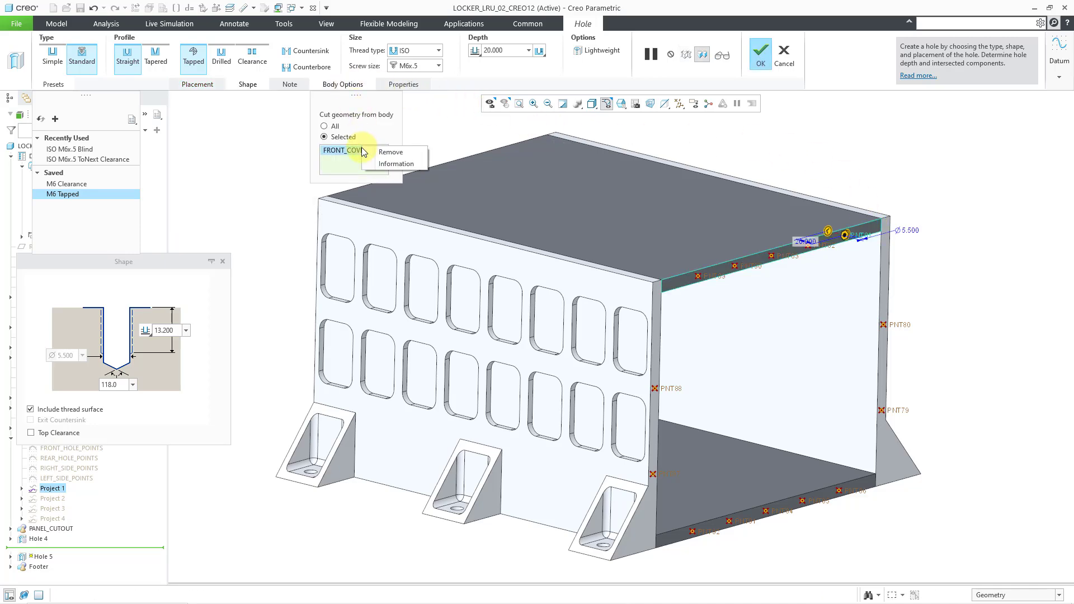
{"action": "left_click", "coordinate": [384, 152]}
{"action": "left_click", "coordinate": [787, 227]}
{"action": "left_click", "coordinate": [889, 279], "text": "ctrl"}
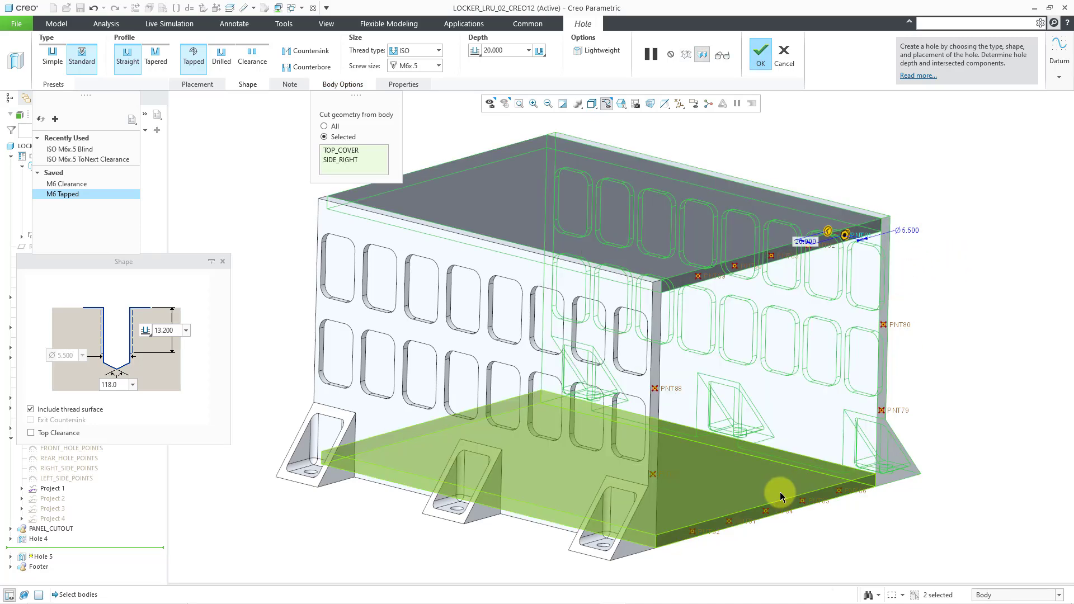
{"action": "left_click", "coordinate": [673, 512], "text": "ctrl"}
{"action": "left_click", "coordinate": [640, 522], "text": "ctrl"}
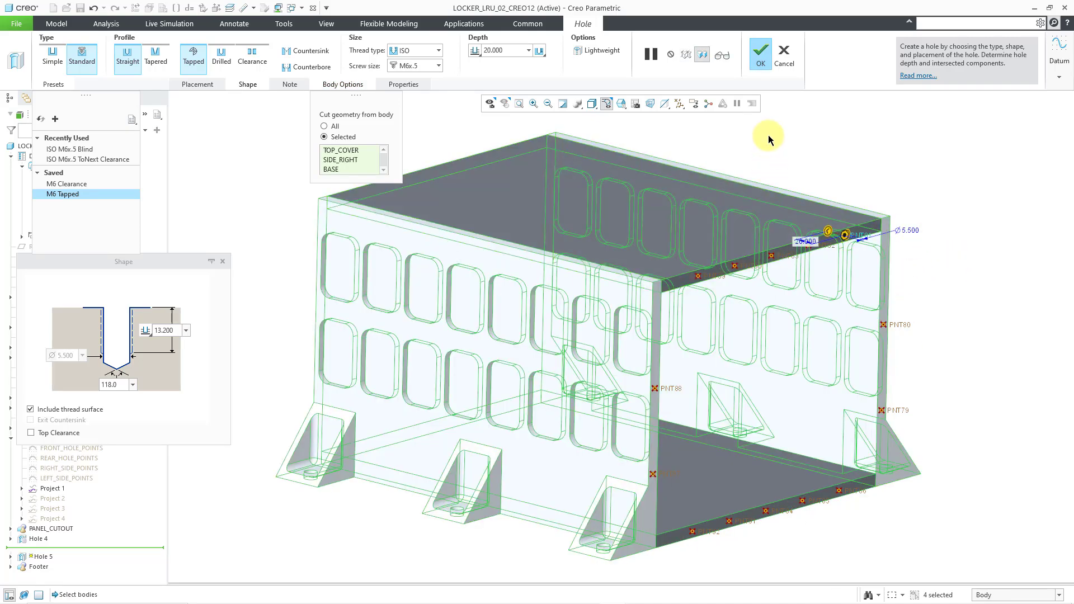
{"action": "left_click", "coordinate": [760, 59]}
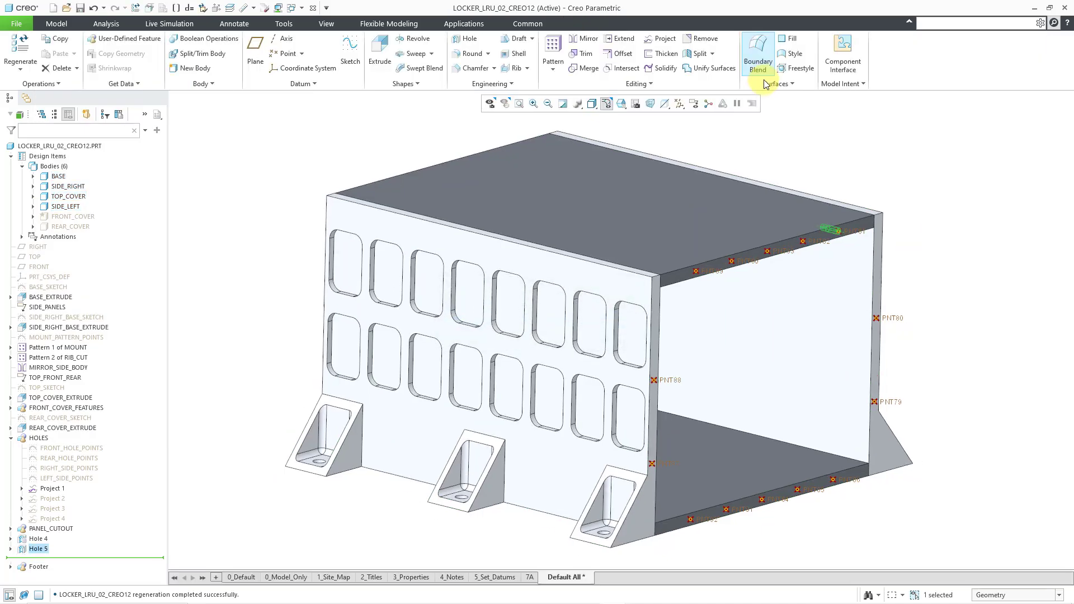
Pattern Hole 5 as a point pattern driven by the Project 1 points.
{"action": "left_click", "coordinate": [682, 114]}
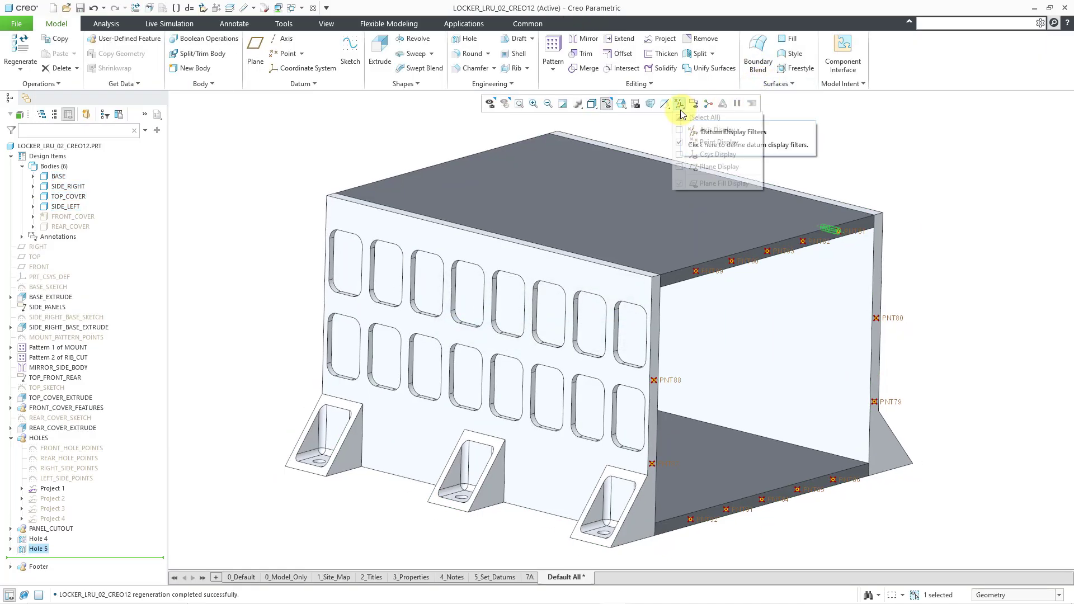
{"action": "right_click", "coordinate": [394, 124]}
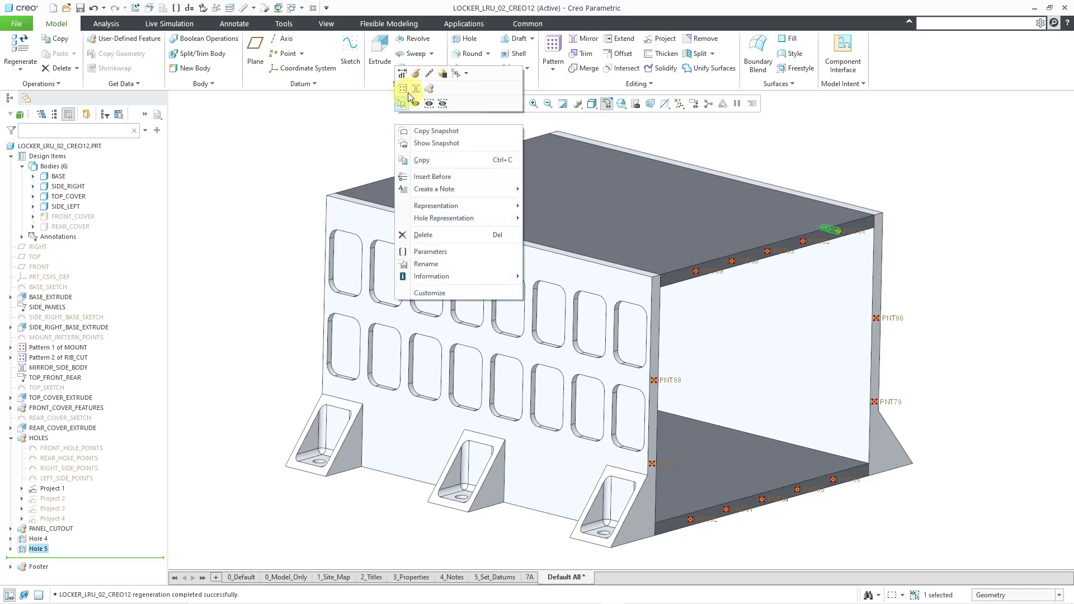
{"action": "left_click", "coordinate": [403, 89]}
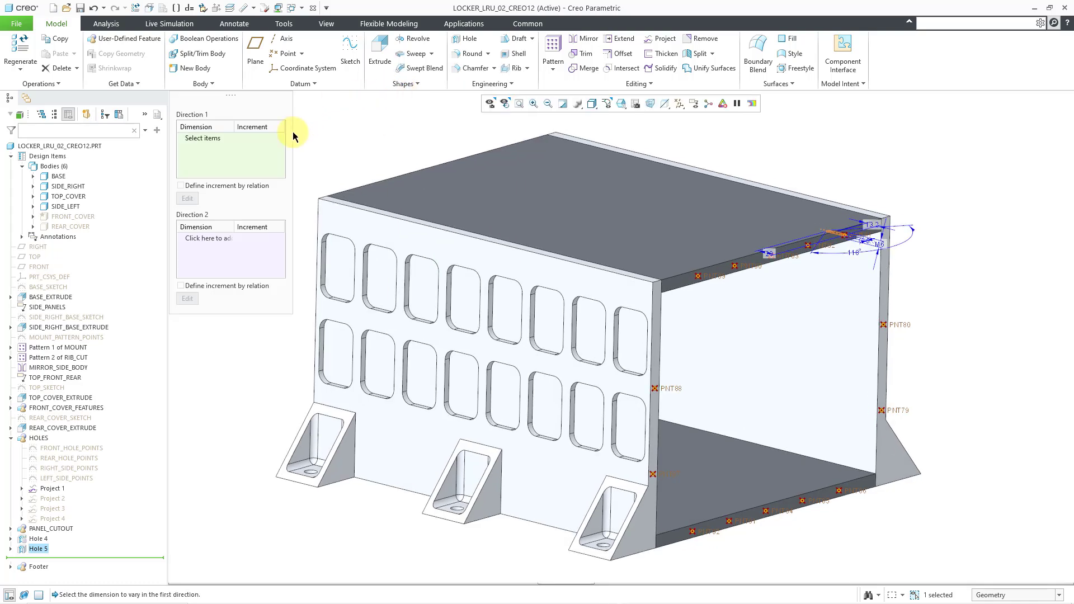
{"action": "right_click", "coordinate": [342, 137]}
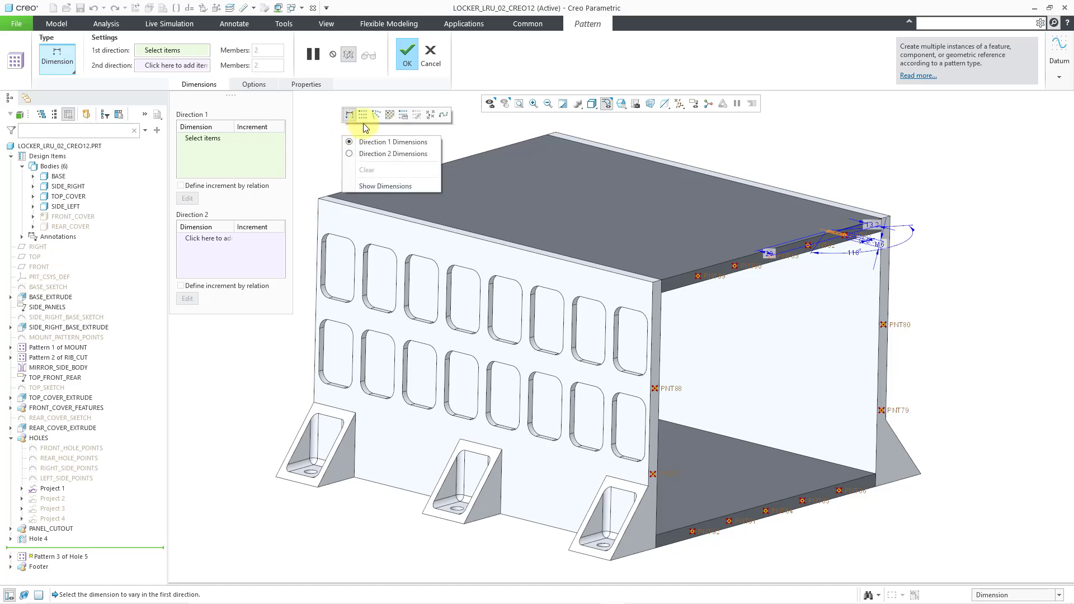
{"action": "left_click", "coordinate": [431, 115]}
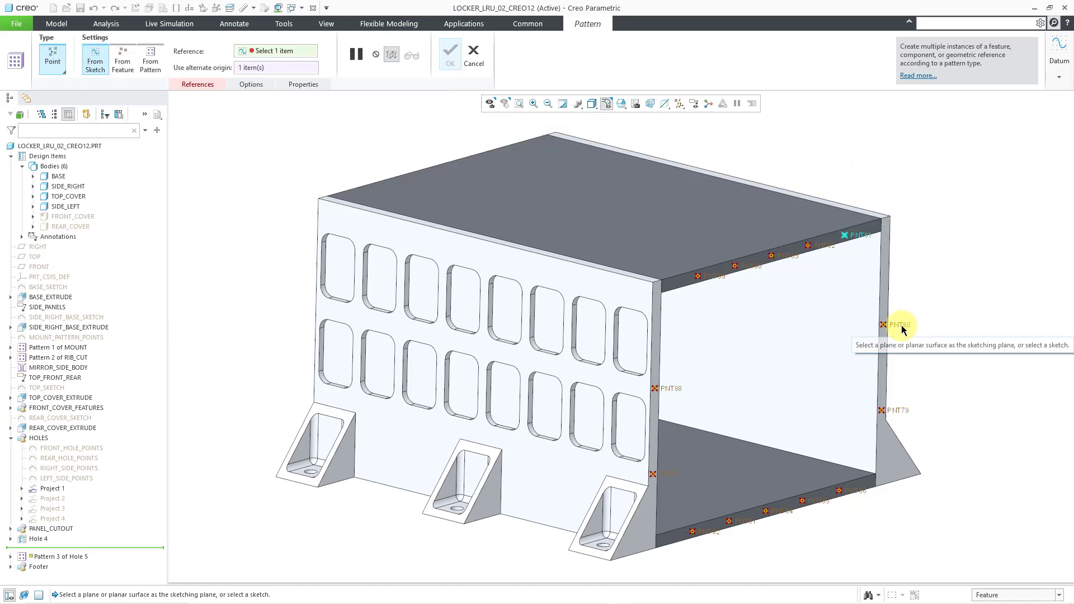
{"action": "left_click", "coordinate": [123, 61]}
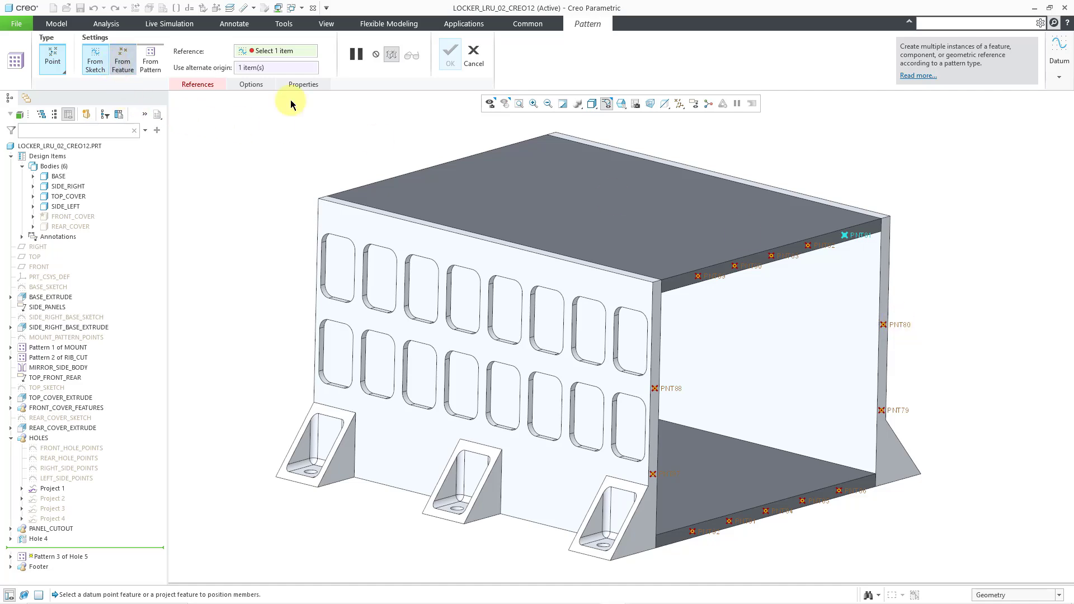
{"action": "left_click", "coordinate": [898, 325]}
{"action": "left_click", "coordinate": [449, 55]}
Turn off datum point display in the model.
{"action": "left_click", "coordinate": [679, 105]}
{"action": "left_click", "coordinate": [878, 141]}
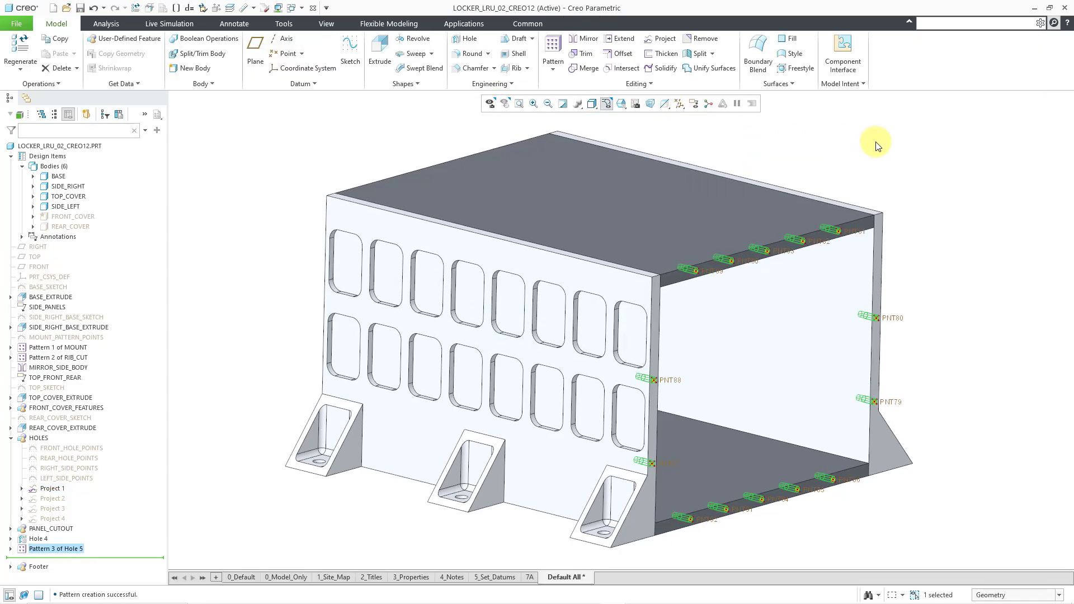
{"action": "left_click", "coordinate": [680, 105]}
{"action": "left_click", "coordinate": [718, 143]}
{"action": "left_click", "coordinate": [805, 141]}
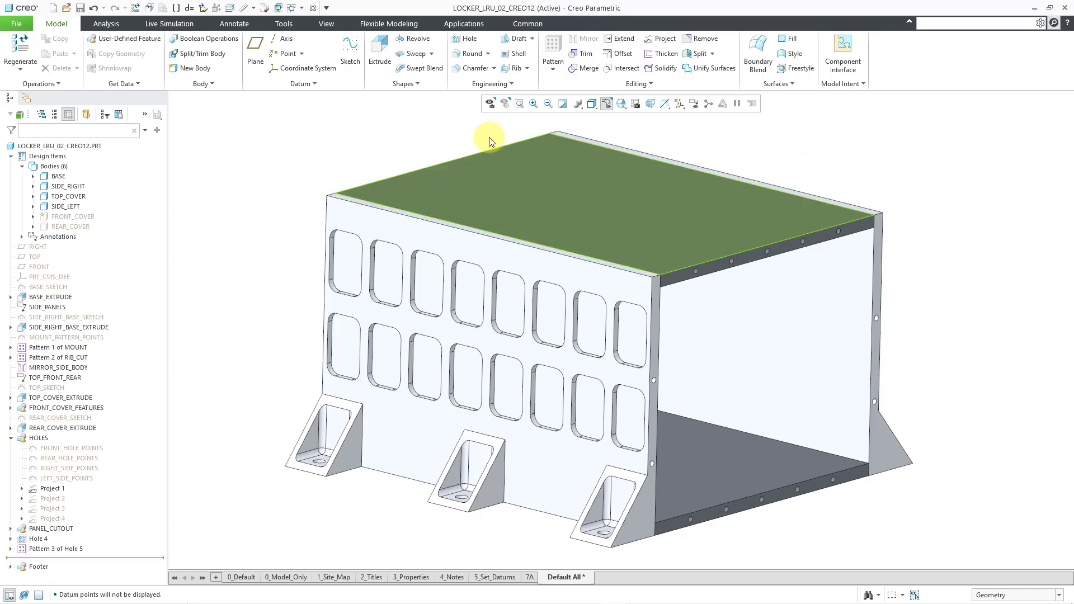
{"action": "left_click", "coordinate": [378, 60]}
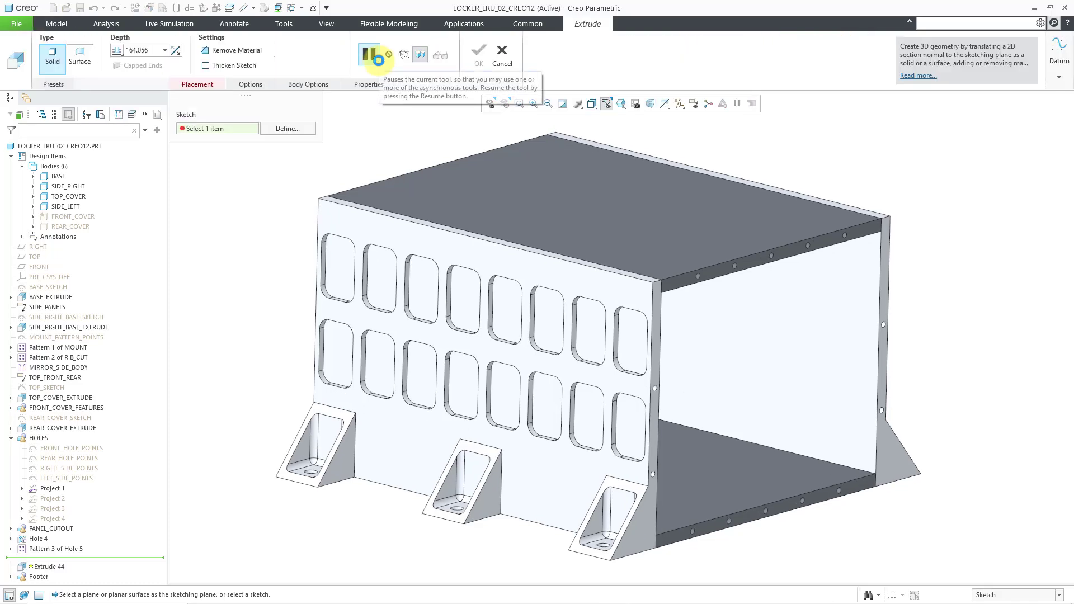
{"action": "left_click", "coordinate": [54, 84]}
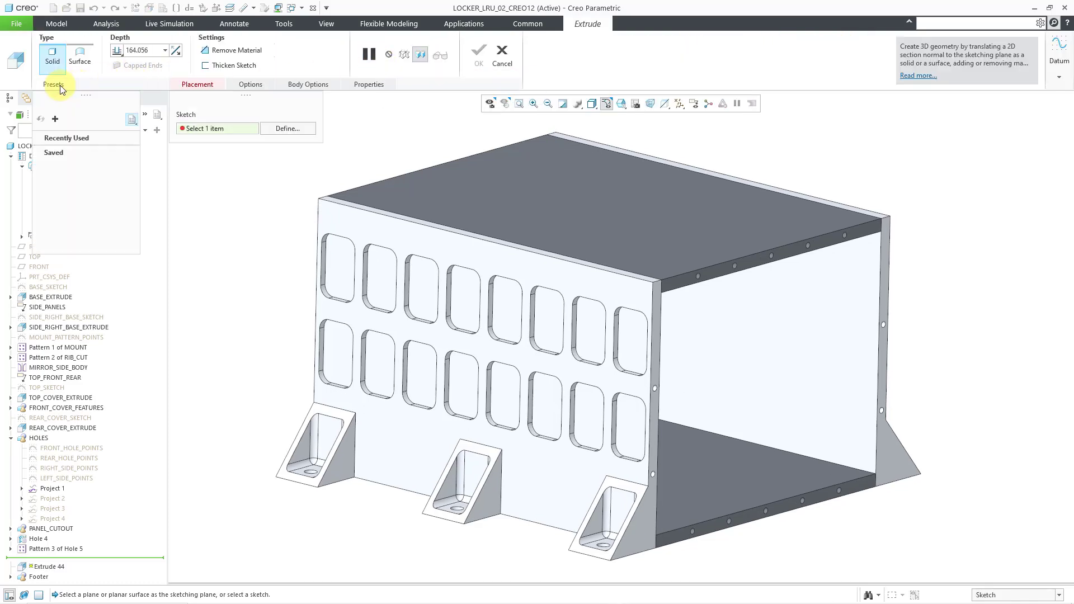
{"action": "left_click", "coordinate": [493, 54]}
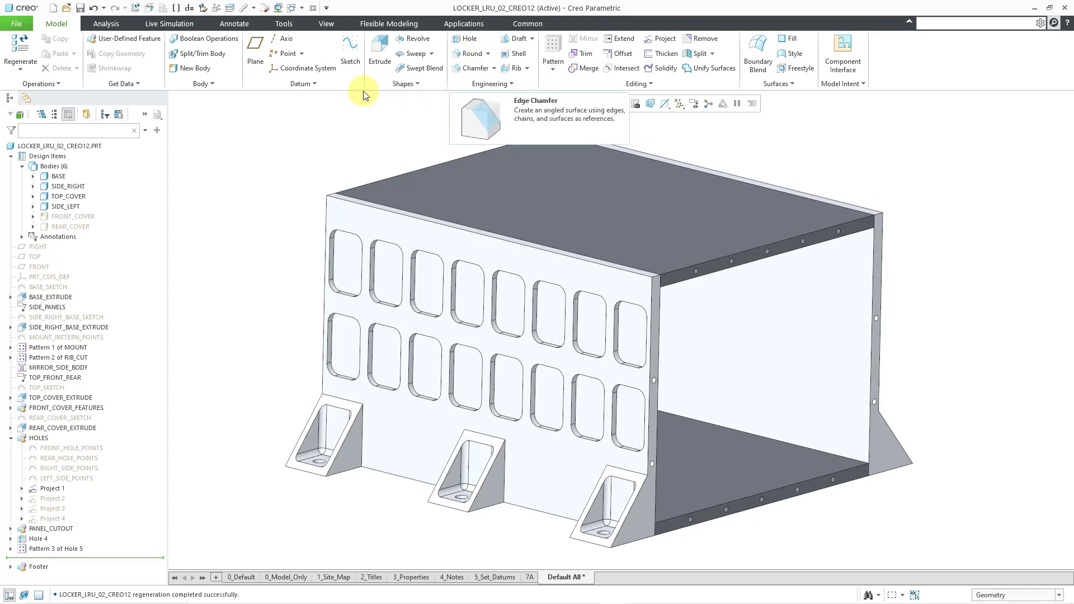
{"action": "left_click", "coordinate": [319, 84]}
{"action": "mouse_move", "coordinate": [324, 95]}
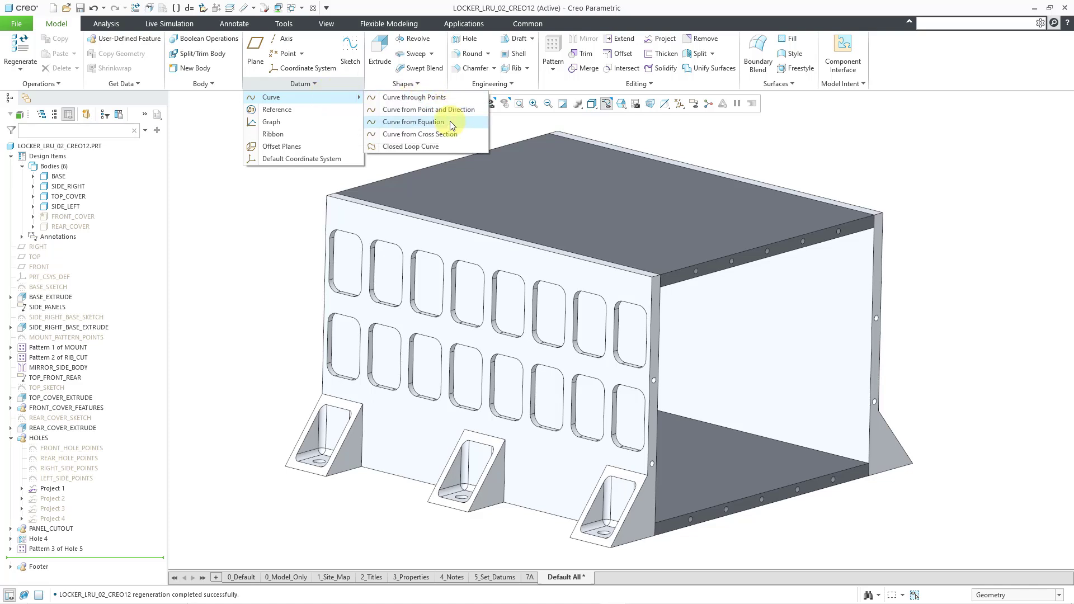
{"action": "left_click", "coordinate": [451, 122]}
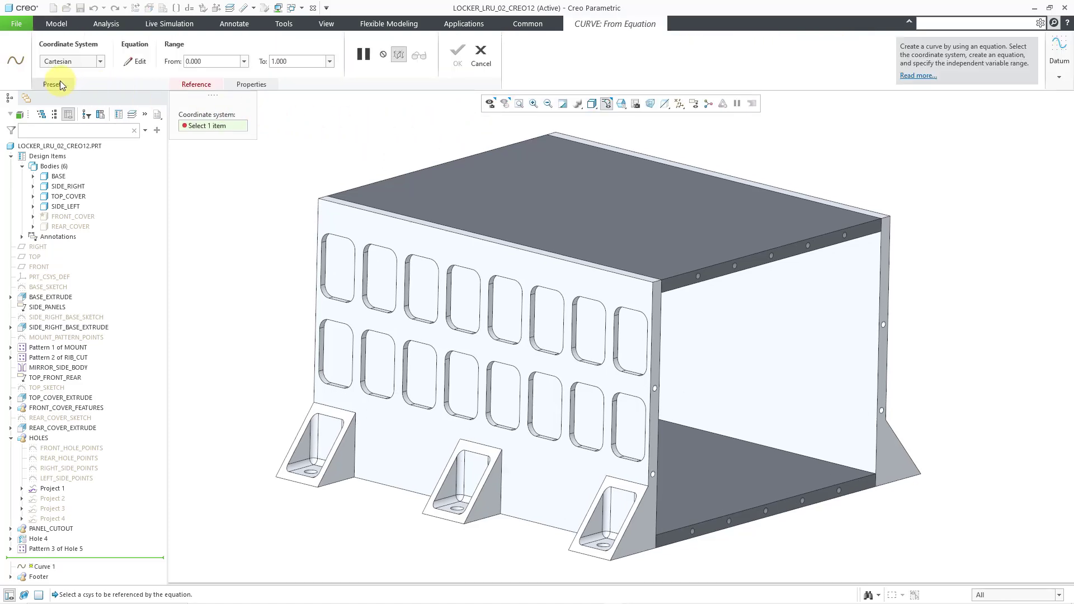
{"action": "left_click", "coordinate": [60, 81]}
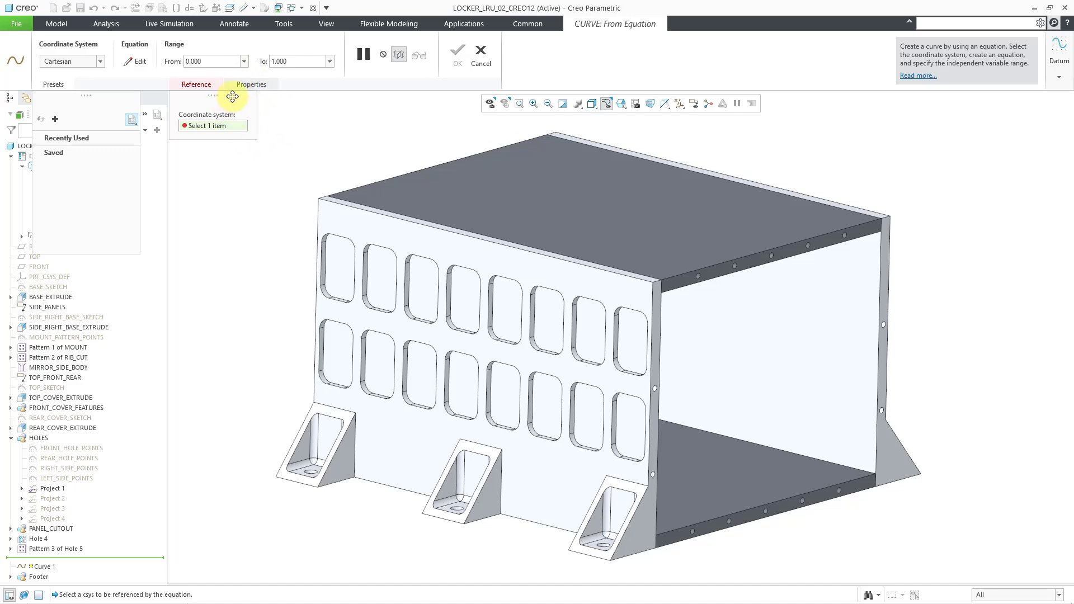
{"action": "left_click", "coordinate": [135, 61]}
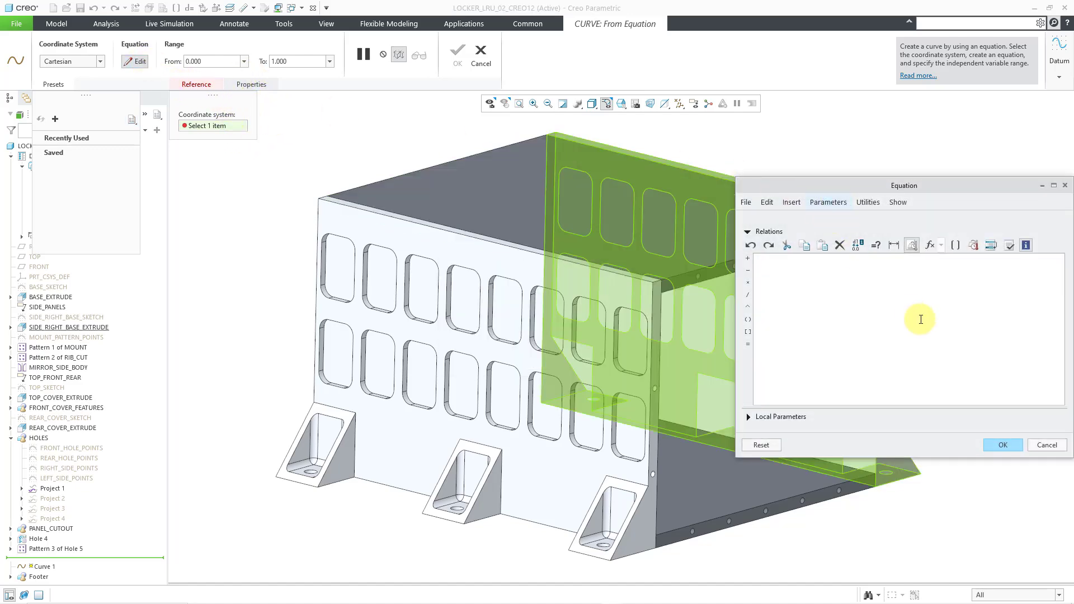
{"action": "left_click", "coordinate": [1047, 446]}
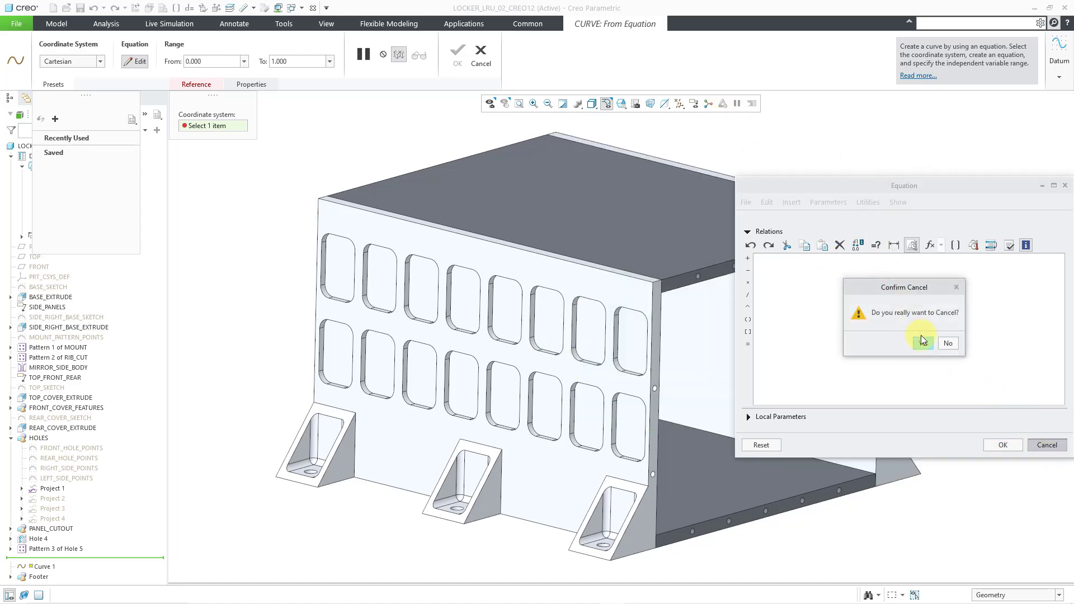
{"action": "left_click", "coordinate": [922, 343]}
{"action": "left_click", "coordinate": [481, 55]}
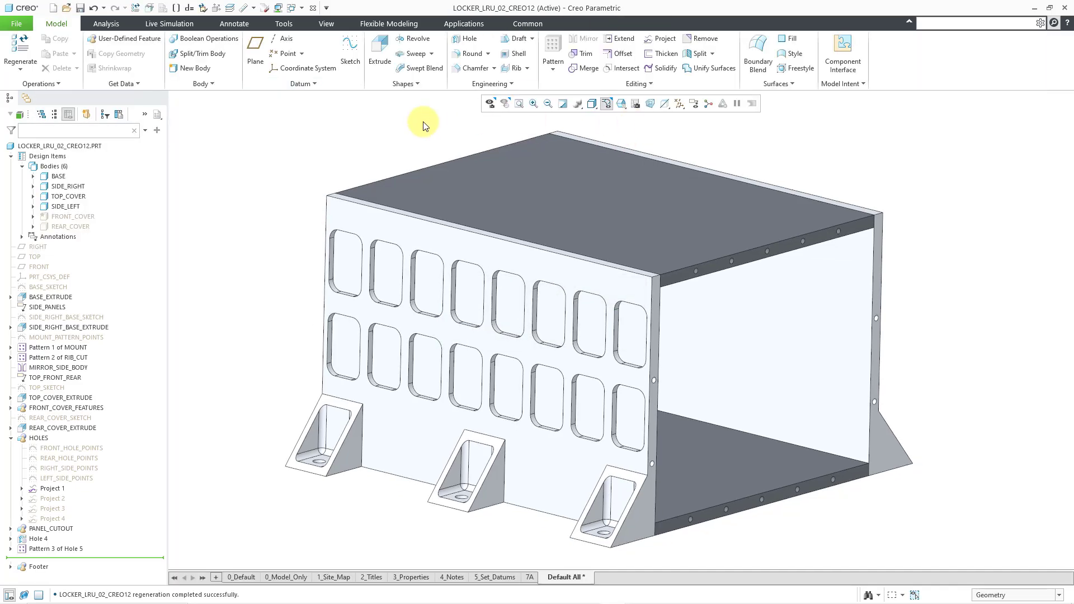